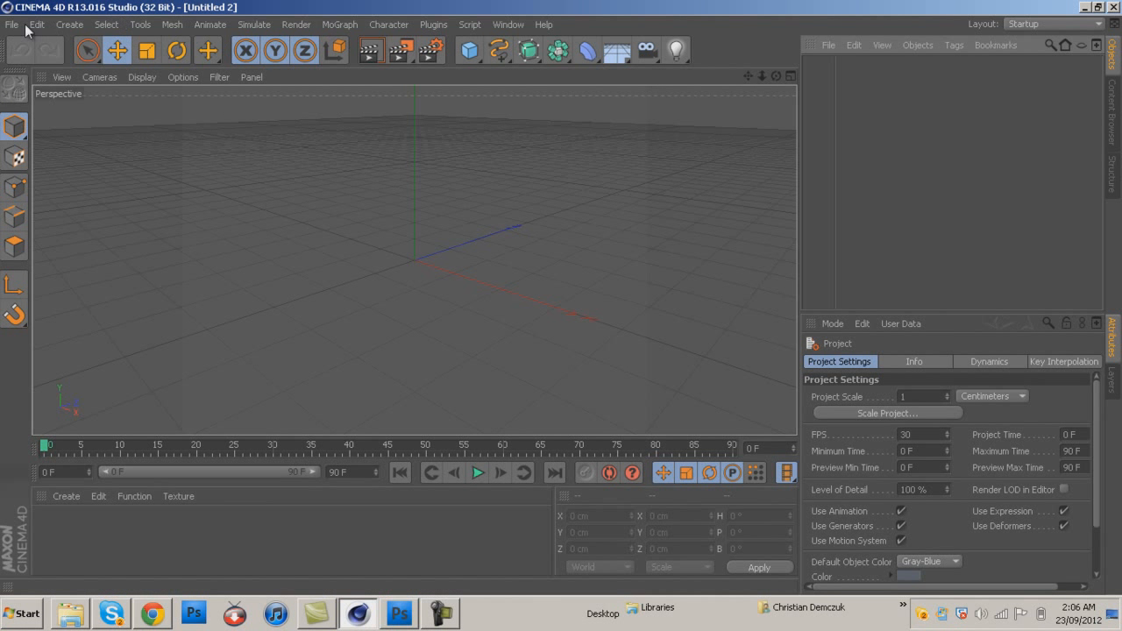
Open the Illustrator file Darth.ai, importing it at a scale of 1 centimeter with connected splines
{"action": "left_click", "coordinate": [18, 27]}
{"action": "left_click", "coordinate": [47, 79]}
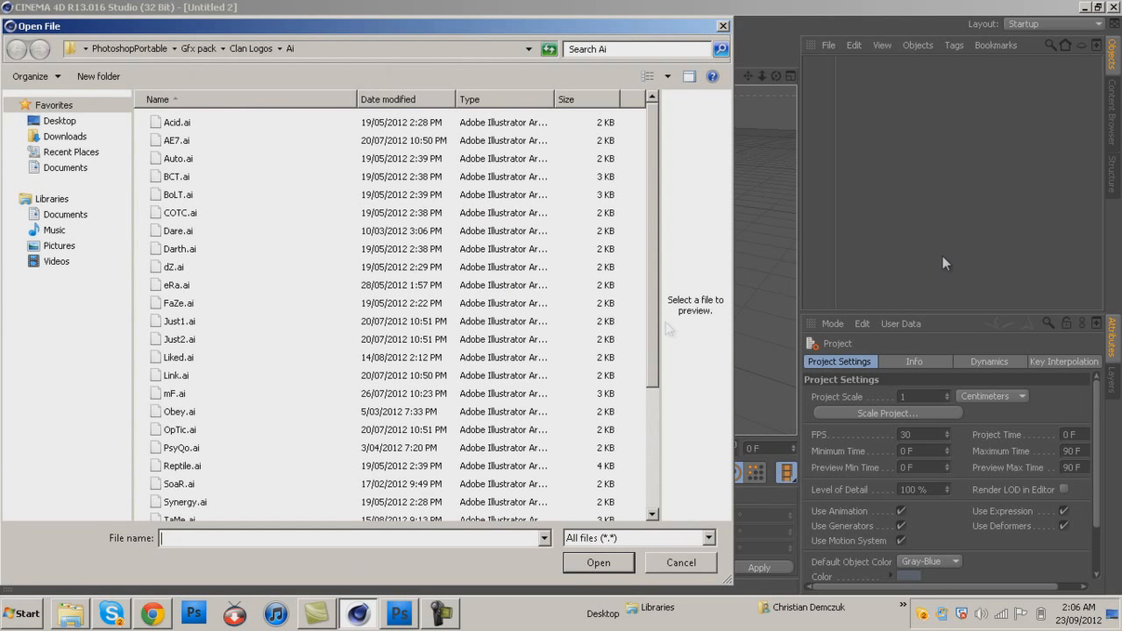
{"action": "left_click", "coordinate": [179, 249]}
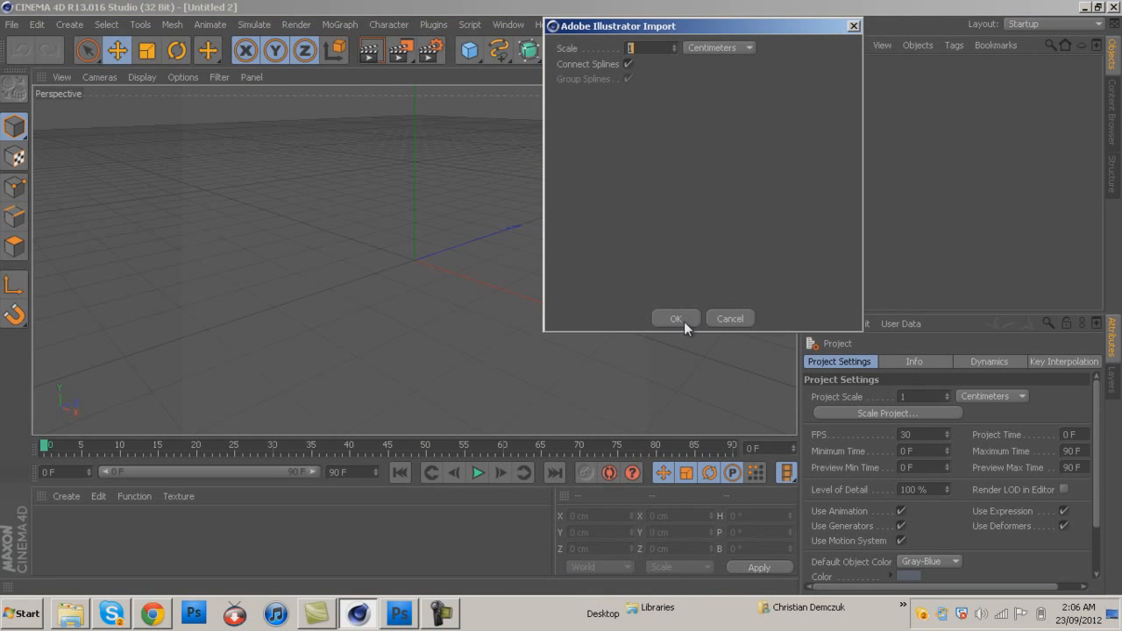
{"action": "left_click", "coordinate": [684, 322]}
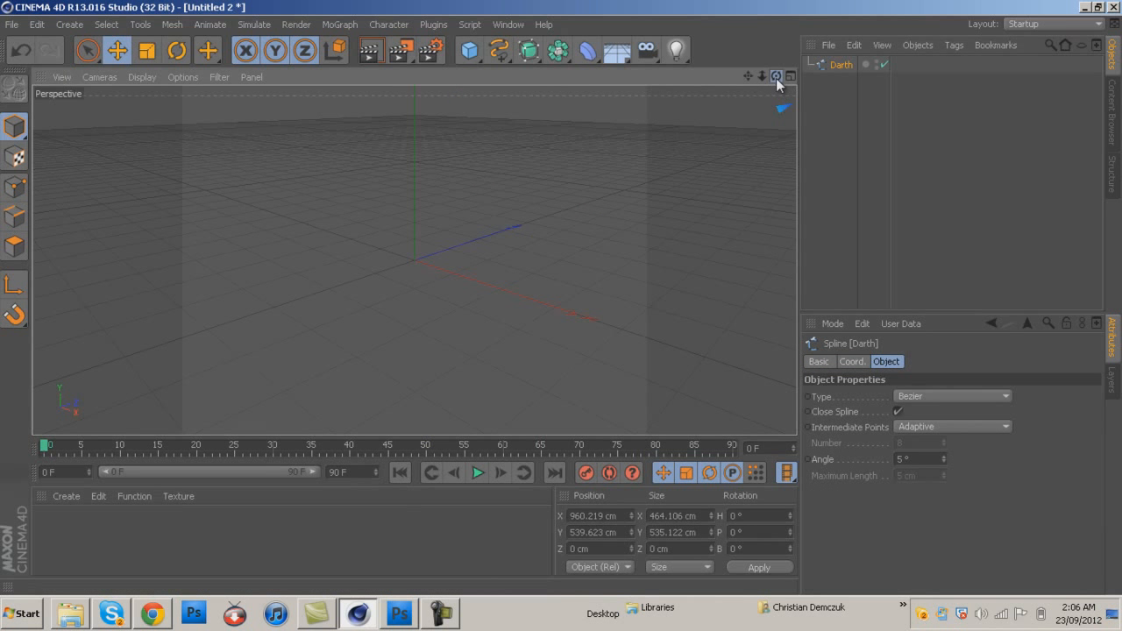
Move the Darth spline near the origin, to about X 140, Y 195, Z -340 cm
{"action": "left_click", "coordinate": [227, 305]}
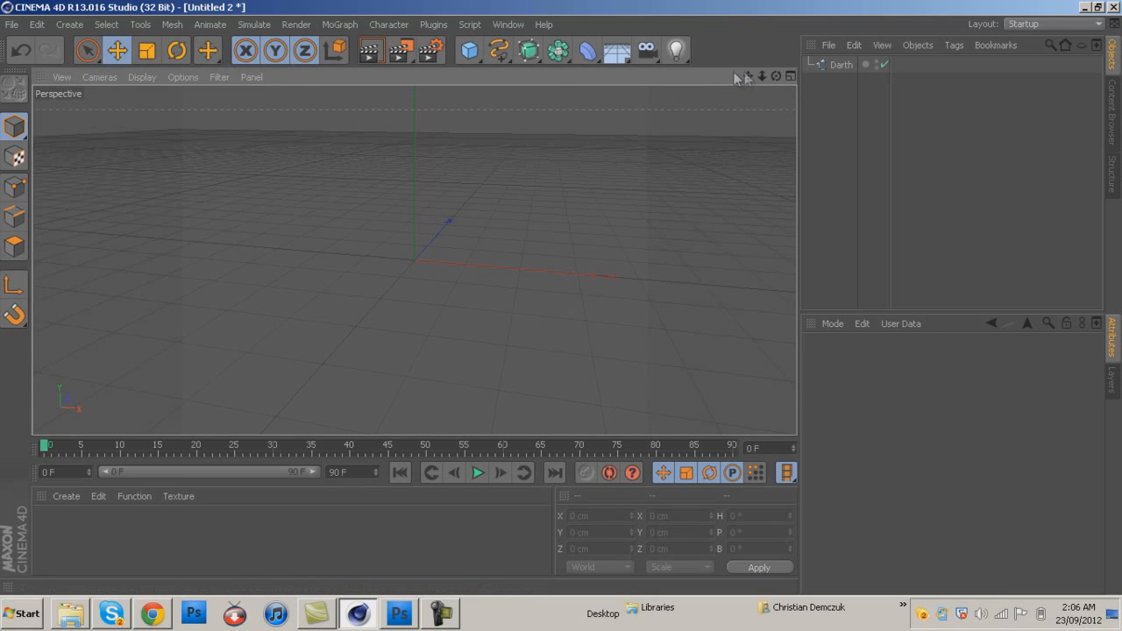
{"action": "left_click", "coordinate": [842, 67]}
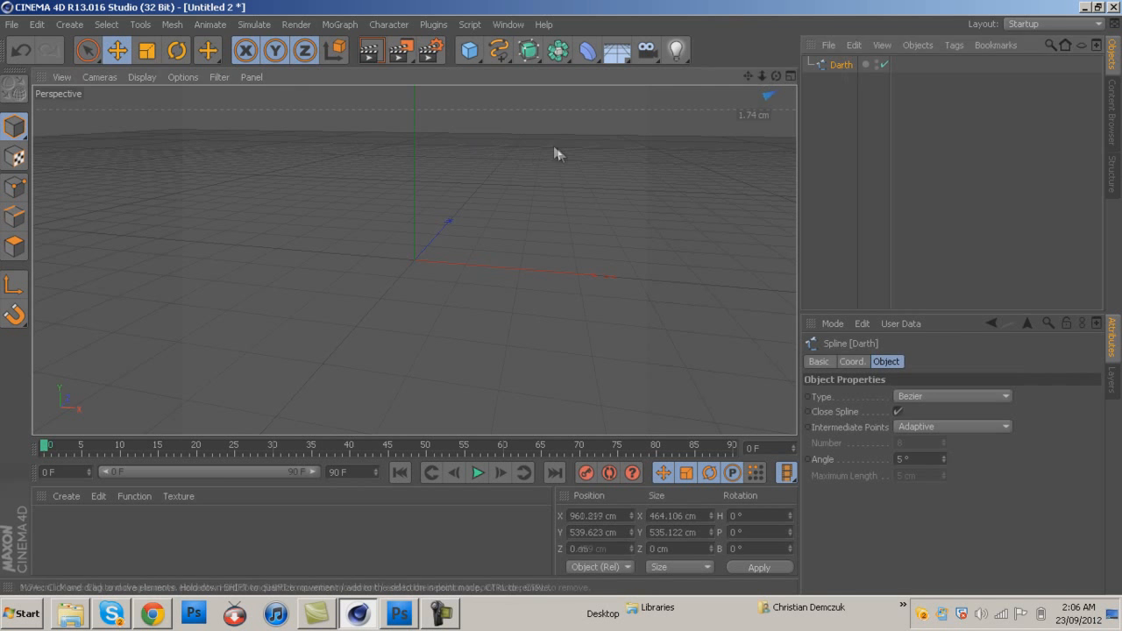
{"action": "left_click_drag", "start_coordinate": [520, 177], "coordinate": [139, 290]}
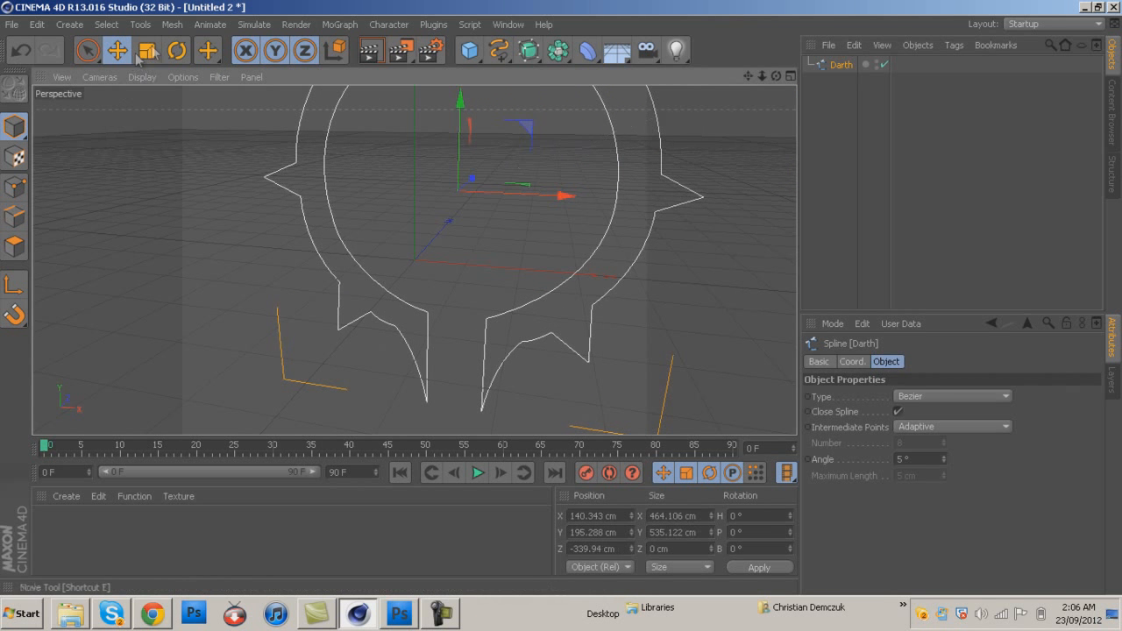
Scale the Darth spline down to about 262 by 302 cm and move it to about X 79, Y 146, Z -373 cm
{"action": "left_click", "coordinate": [132, 52]}
{"action": "left_click_drag", "start_coordinate": [569, 112], "coordinate": [358, 242]}
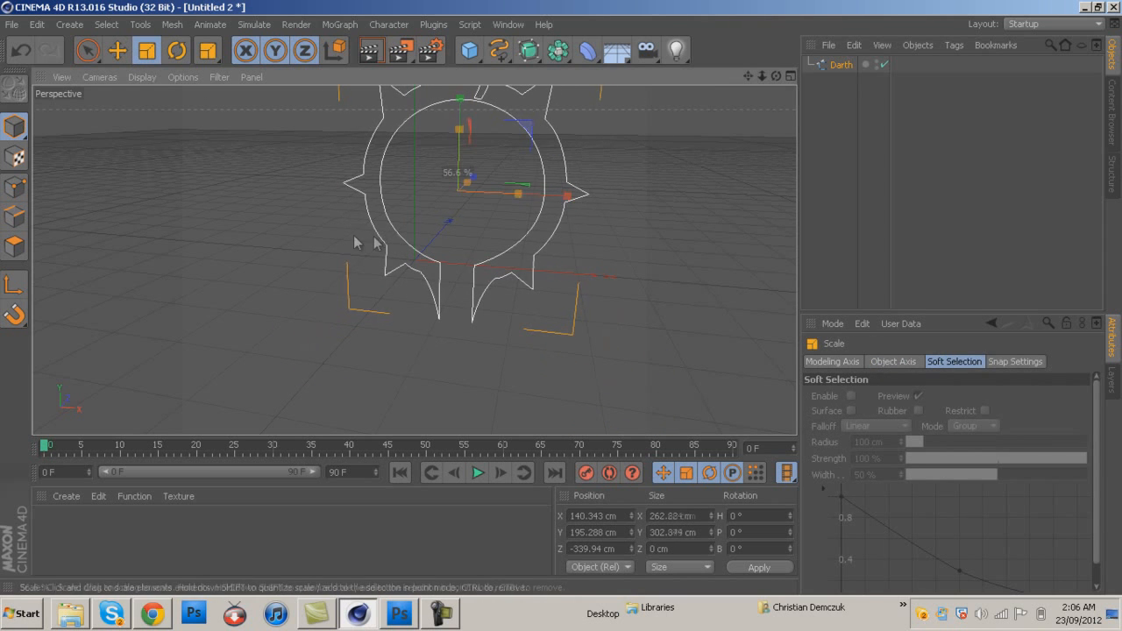
{"action": "left_click", "coordinate": [128, 52]}
{"action": "left_click_drag", "start_coordinate": [569, 192], "coordinate": [496, 212]}
{"action": "left_click_drag", "start_coordinate": [779, 76], "coordinate": [561, 300]}
{"action": "left_click_drag", "start_coordinate": [761, 76], "coordinate": [722, 86]}
Add an Extrude NURBS object and make the Darth spline its child
{"action": "left_click", "coordinate": [530, 53]}
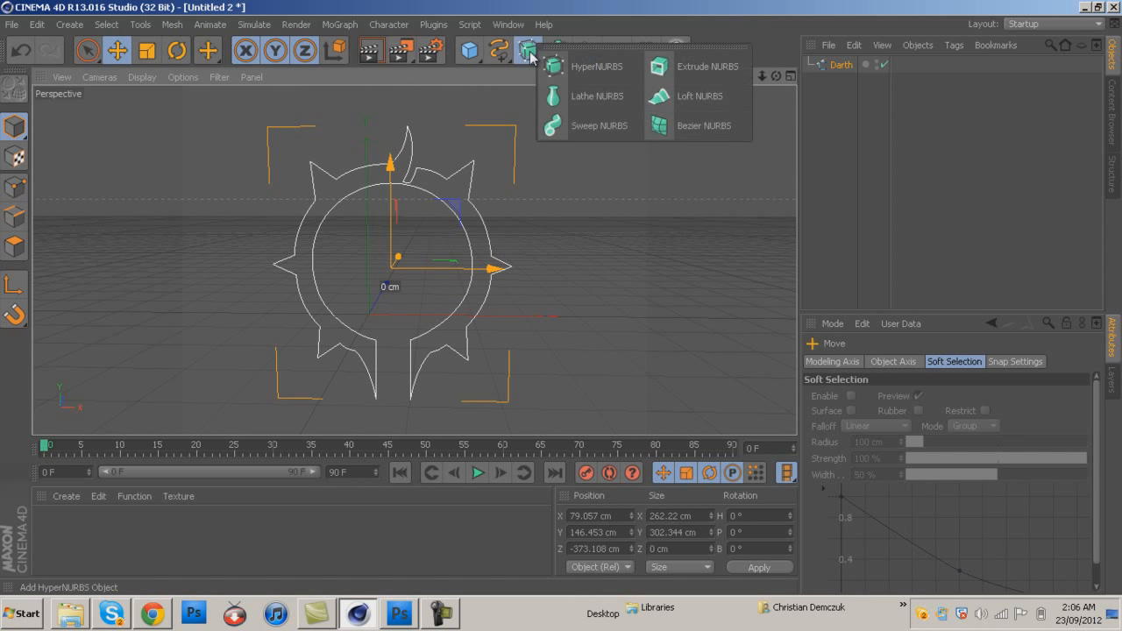
{"action": "left_click", "coordinate": [675, 70]}
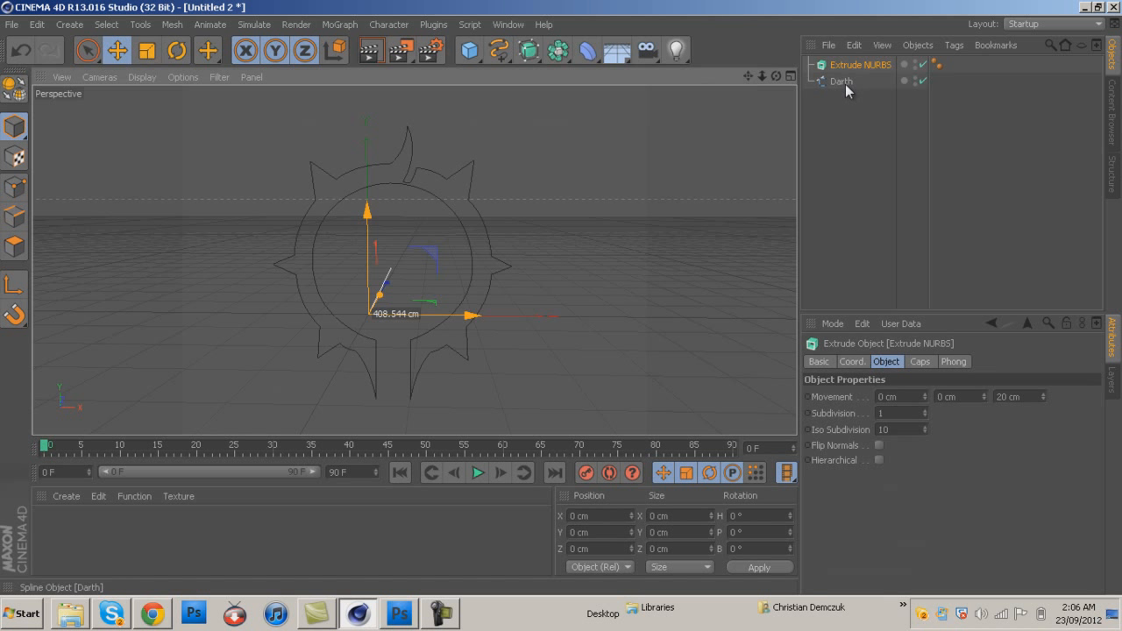
{"action": "left_click_drag", "start_coordinate": [845, 84], "coordinate": [855, 67]}
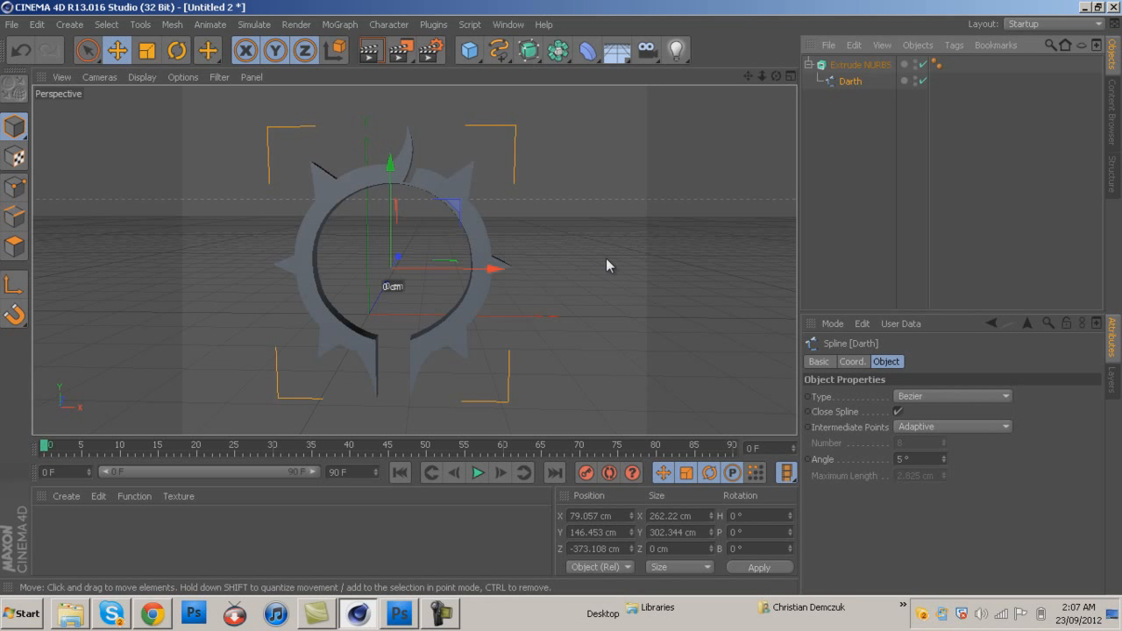
Set the Z scale to 3 on the Darth spline and on the Extrude NURBS object
{"action": "left_click_drag", "start_coordinate": [561, 299], "coordinate": [562, 299], "text": "alt"}
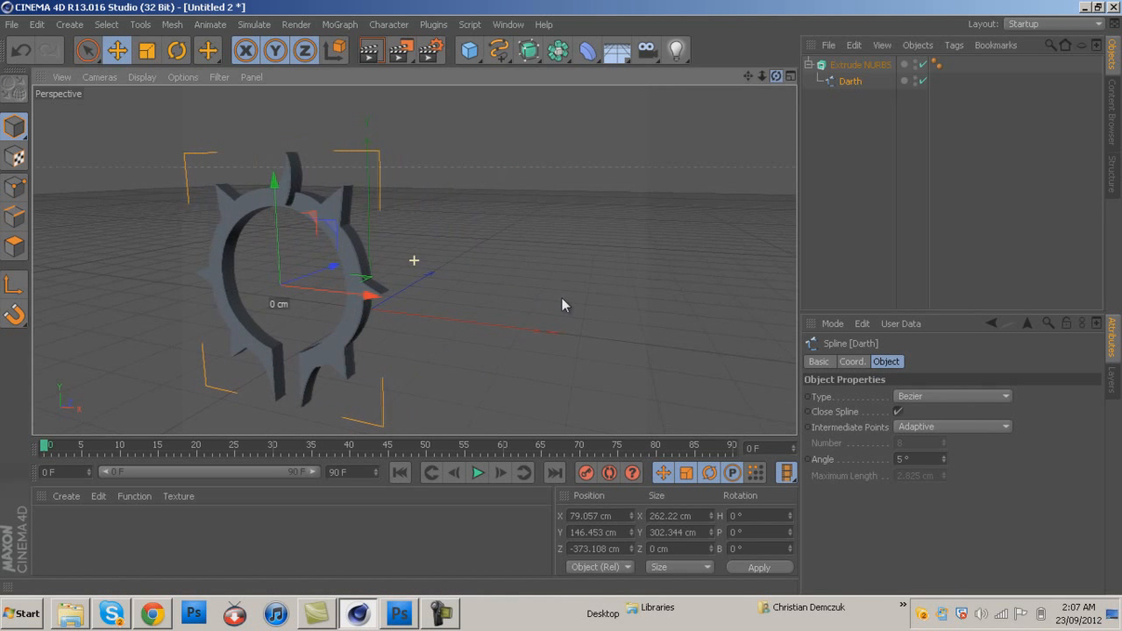
{"action": "left_click", "coordinate": [855, 363]}
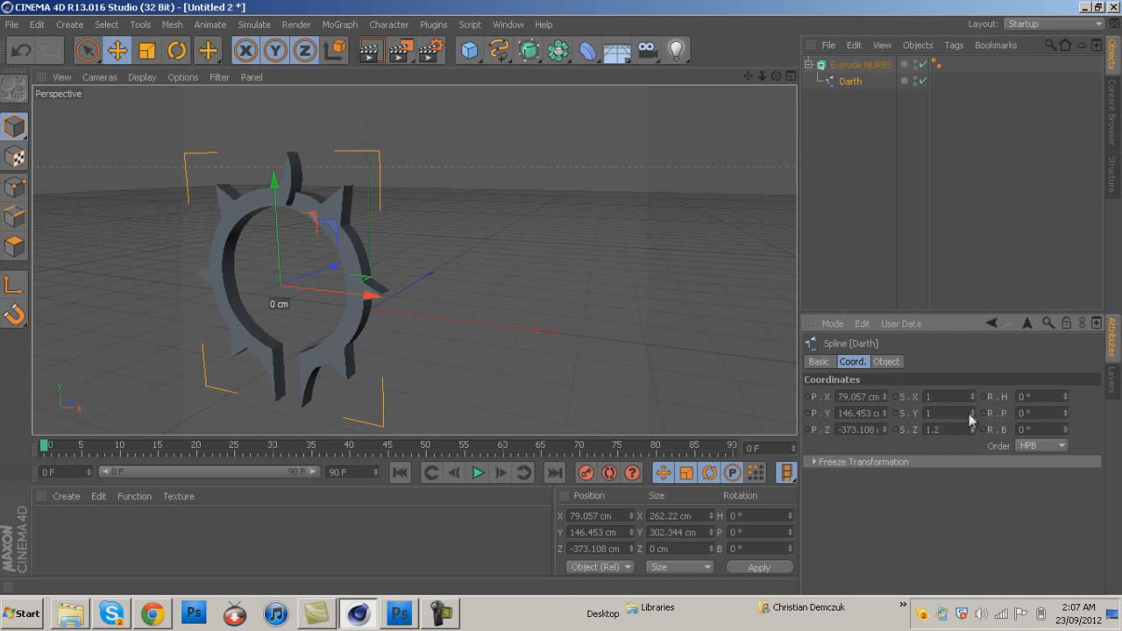
{"action": "type", "text": "3"}
{"action": "key", "text": "Return"}
{"action": "left_click", "coordinate": [860, 65]}
{"action": "left_click", "coordinate": [931, 413]}
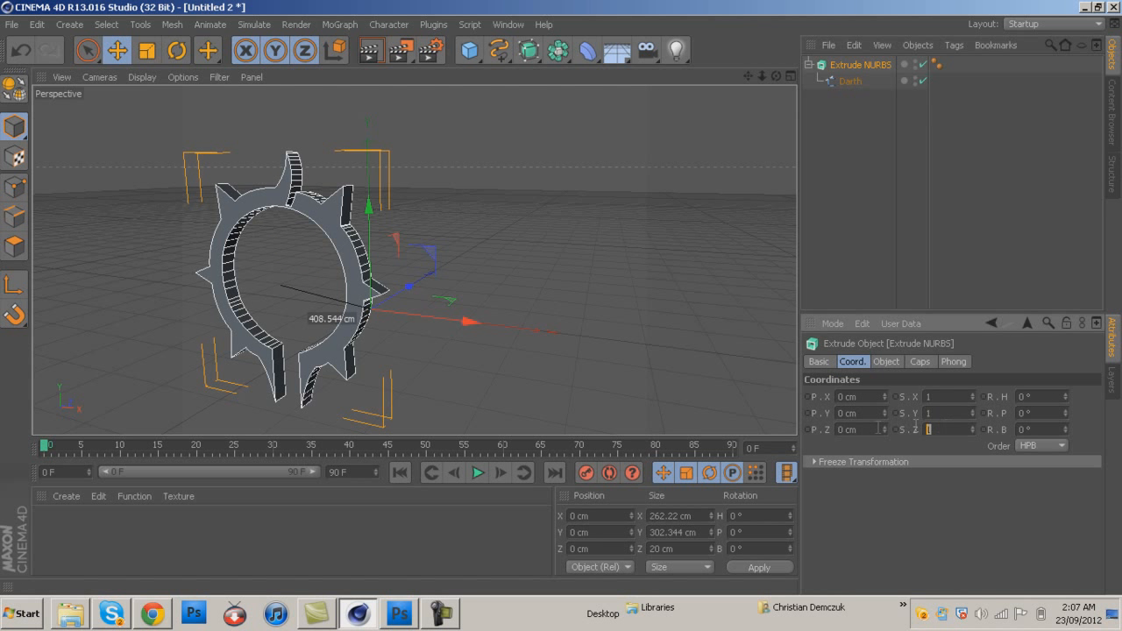
{"action": "type", "text": "3"}
{"action": "key", "text": "Return"}
Move the extruded logo back along the Z axis to about 838 cm
{"action": "left_click_drag", "start_coordinate": [392, 285], "coordinate": [485, 229]}
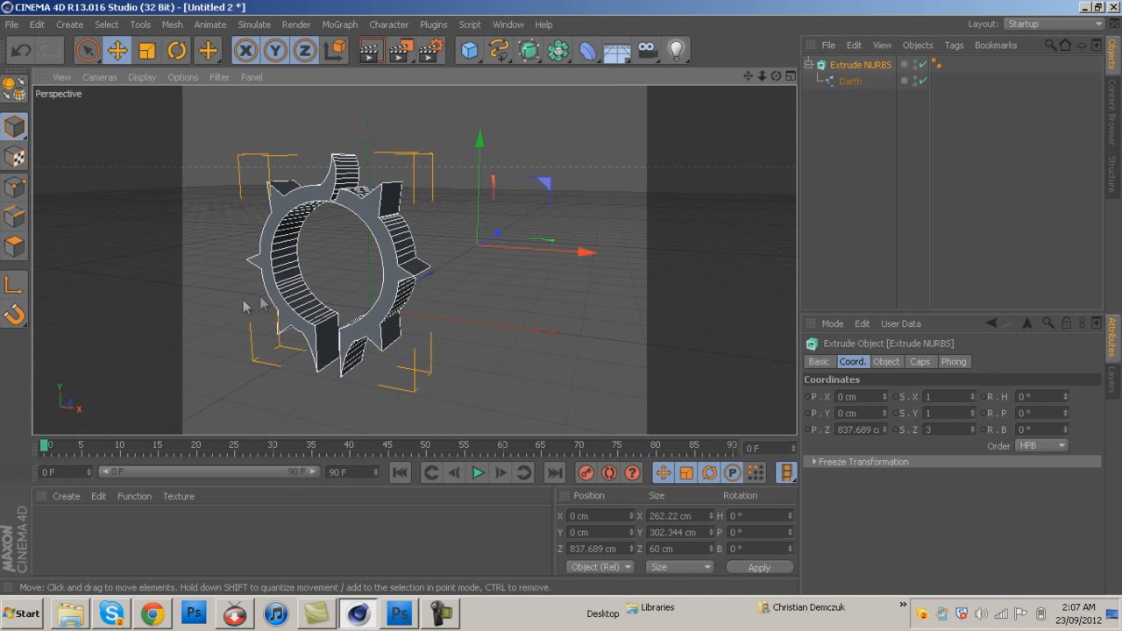
{"action": "scroll", "coordinate": [217, 314], "scroll_direction": "up", "scroll_amount": 3}
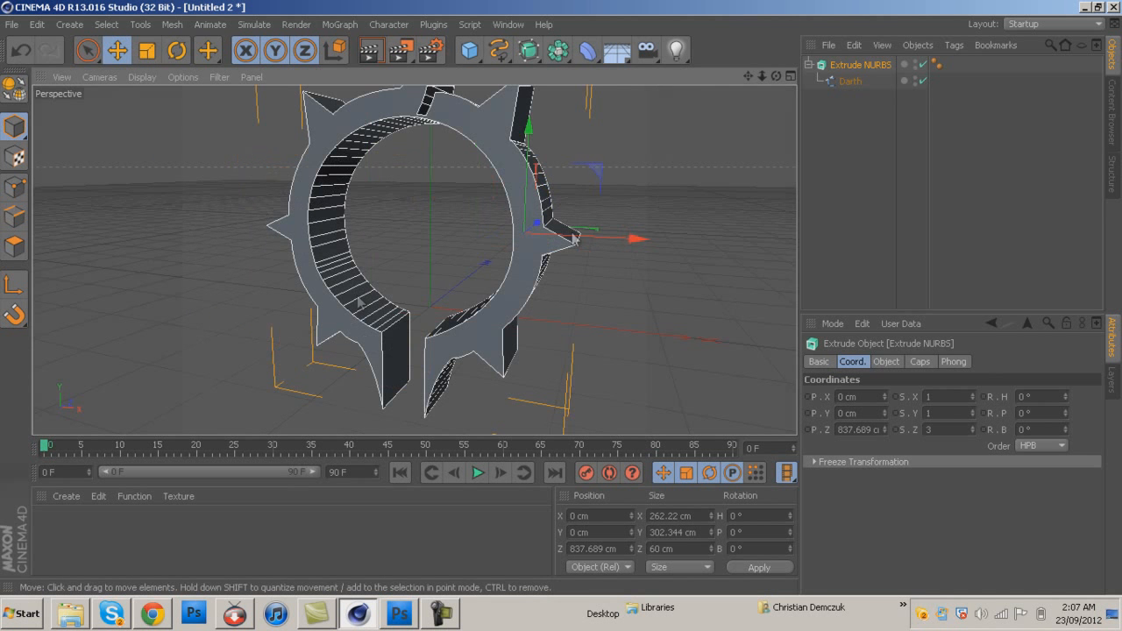
{"action": "scroll", "coordinate": [474, 263], "scroll_direction": "down", "scroll_amount": 1}
{"action": "left_click_drag", "start_coordinate": [747, 78], "coordinate": [566, 299]}
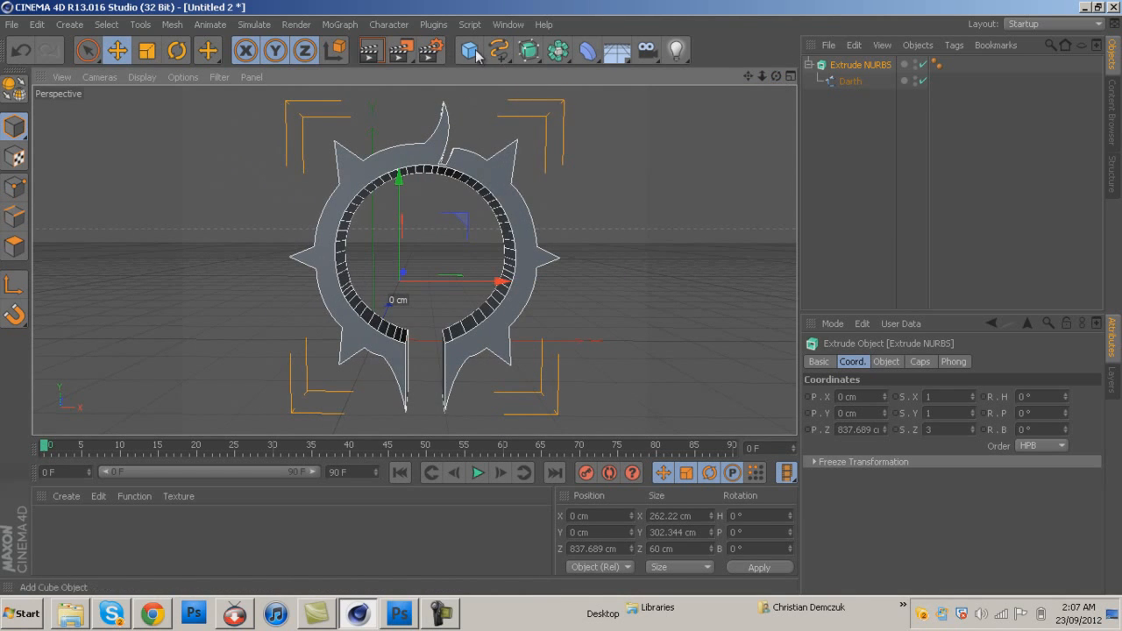
Add a Tube primitive and set its pitch rotation to 90°
{"action": "left_click", "coordinate": [474, 53]}
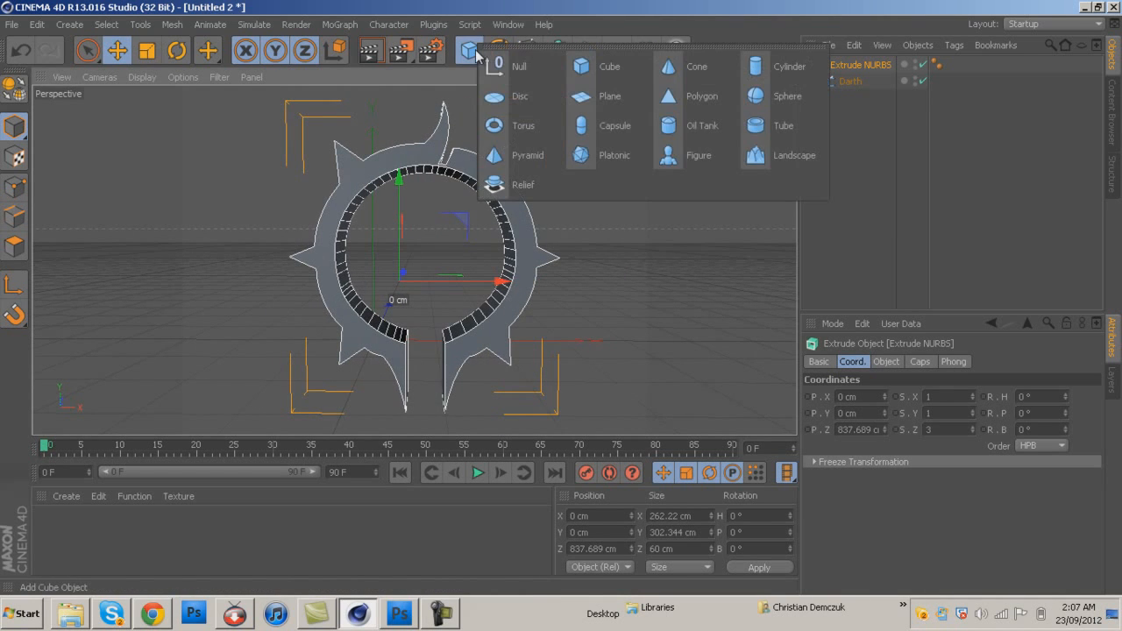
{"action": "left_click", "coordinate": [776, 126]}
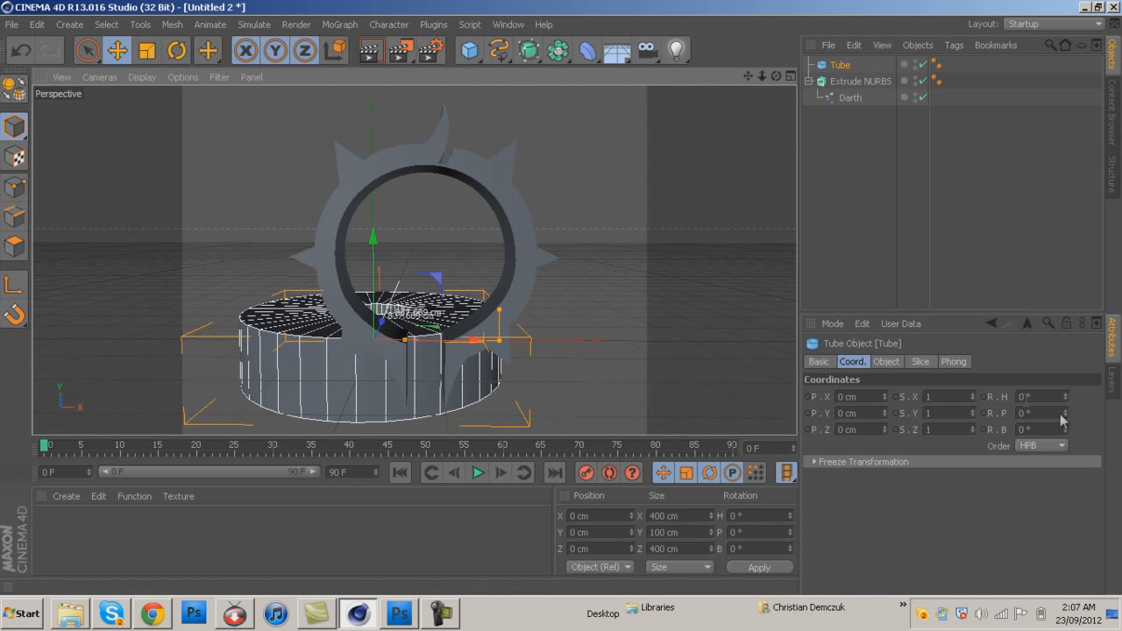
{"action": "left_click", "coordinate": [1026, 413]}
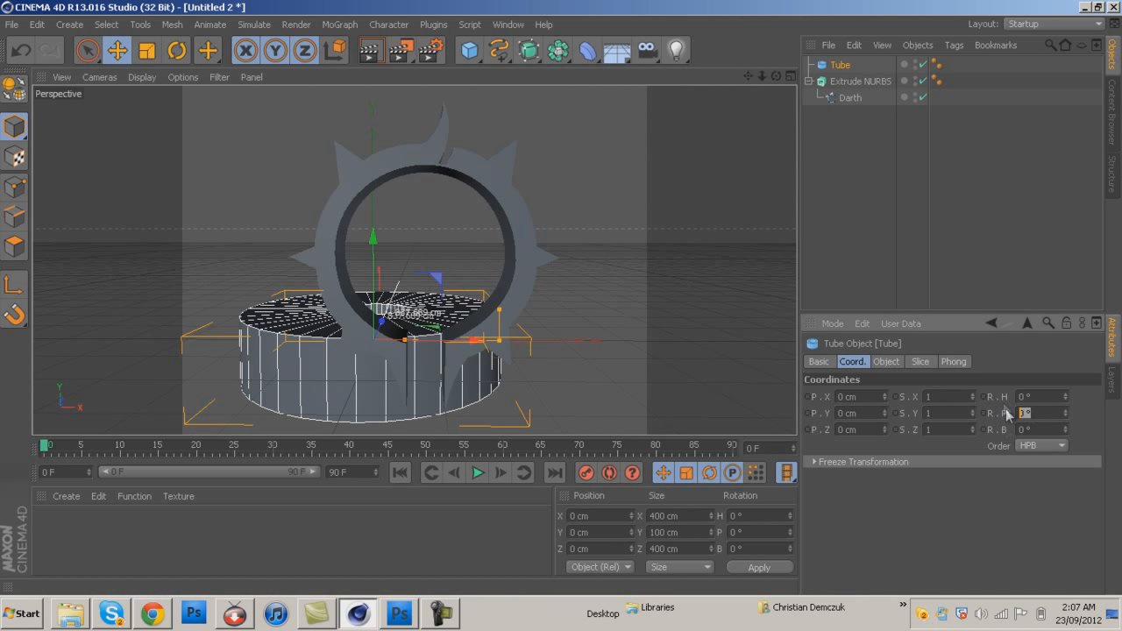
{"action": "type", "text": "90"}
{"action": "key", "text": "Return"}
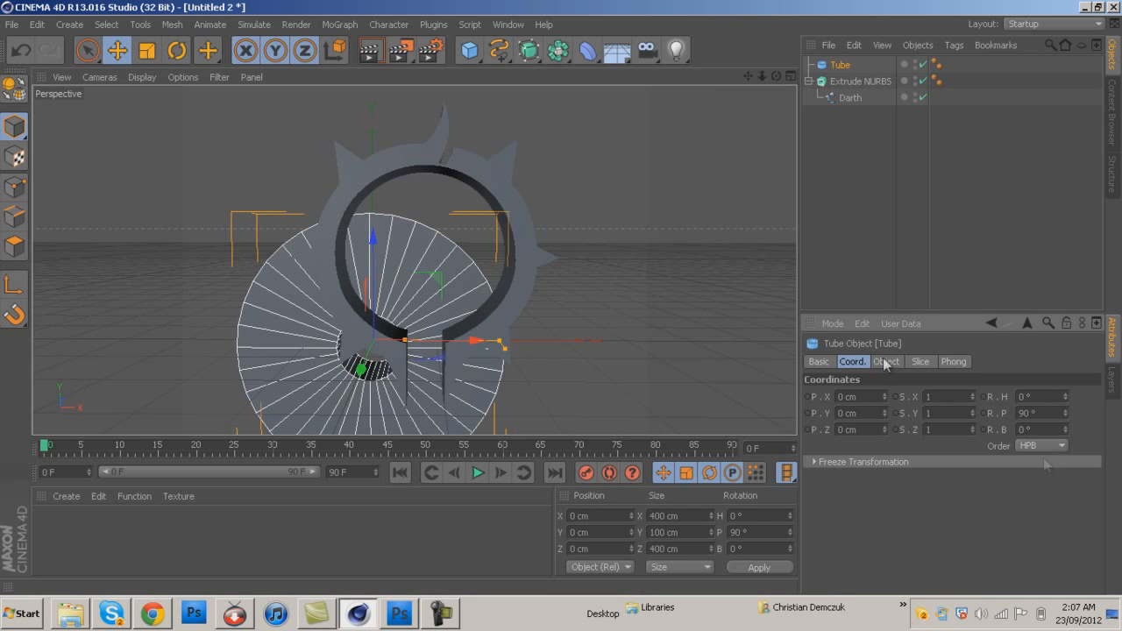
Center the tube on the logo at about X 82, Y 149, Z -229 cm, switching it off and on to check alignment
{"action": "left_click_drag", "start_coordinate": [374, 270], "coordinate": [373, 193]}
{"action": "left_click_drag", "start_coordinate": [469, 259], "coordinate": [519, 259]}
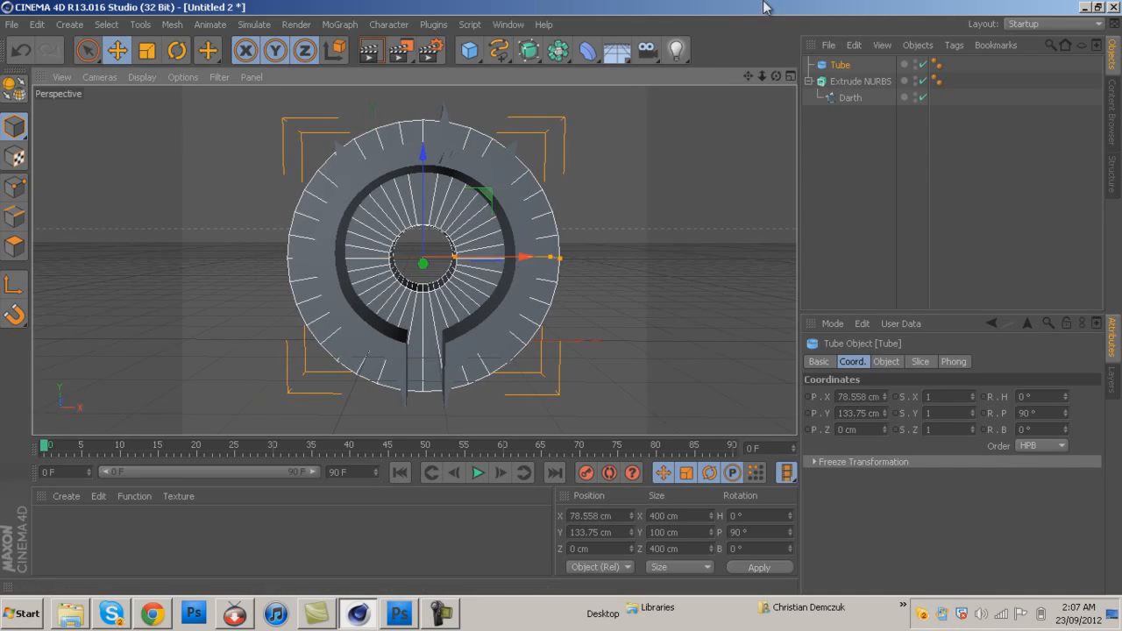
{"action": "left_click_drag", "start_coordinate": [776, 77], "coordinate": [222, 271]}
{"action": "left_click_drag", "start_coordinate": [776, 76], "coordinate": [560, 299]}
{"action": "left_click_drag", "start_coordinate": [417, 223], "coordinate": [418, 207]}
{"action": "left_click_drag", "start_coordinate": [490, 244], "coordinate": [494, 244]}
{"action": "left_click", "coordinate": [923, 65]}
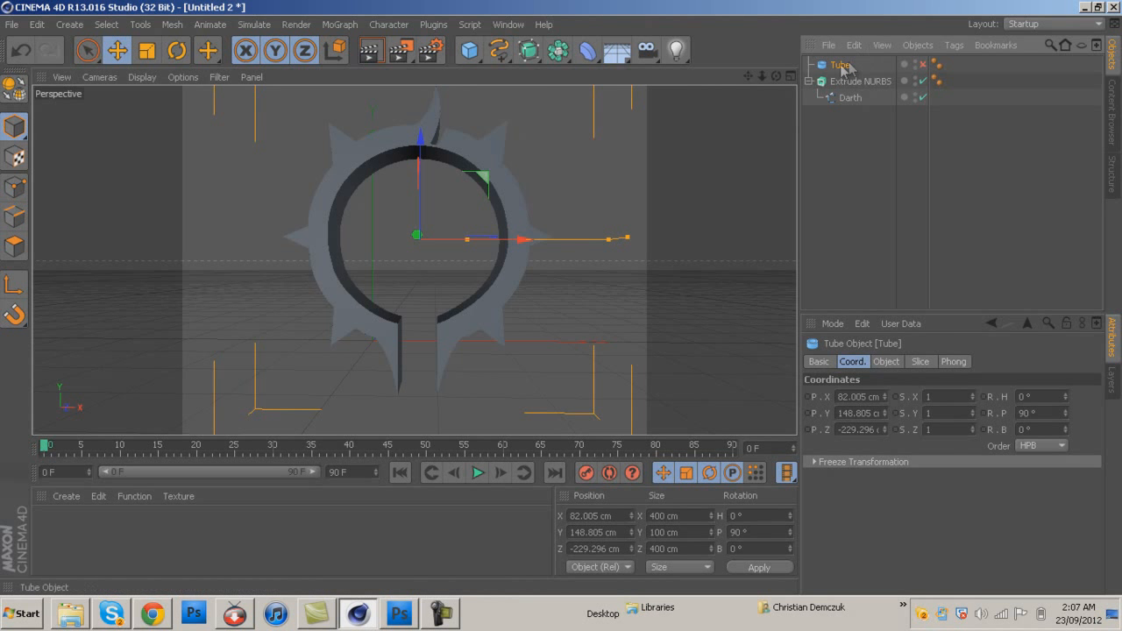
{"action": "left_click", "coordinate": [922, 65]}
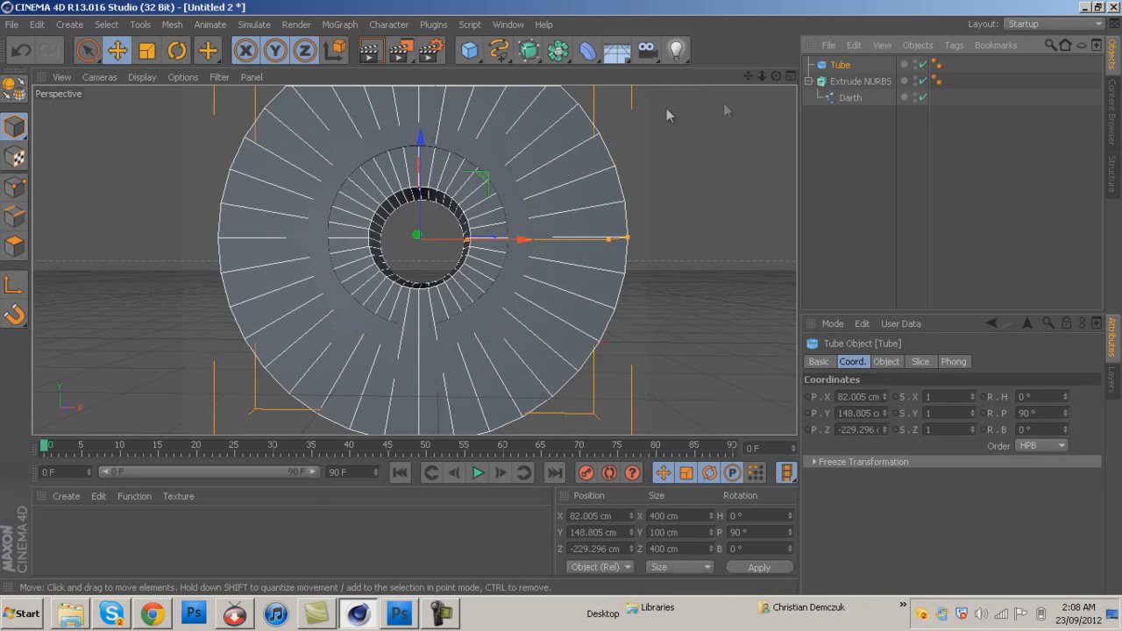
Set the tube's inner radius to 175 cm
{"action": "left_click_drag", "start_coordinate": [775, 76], "coordinate": [561, 305]}
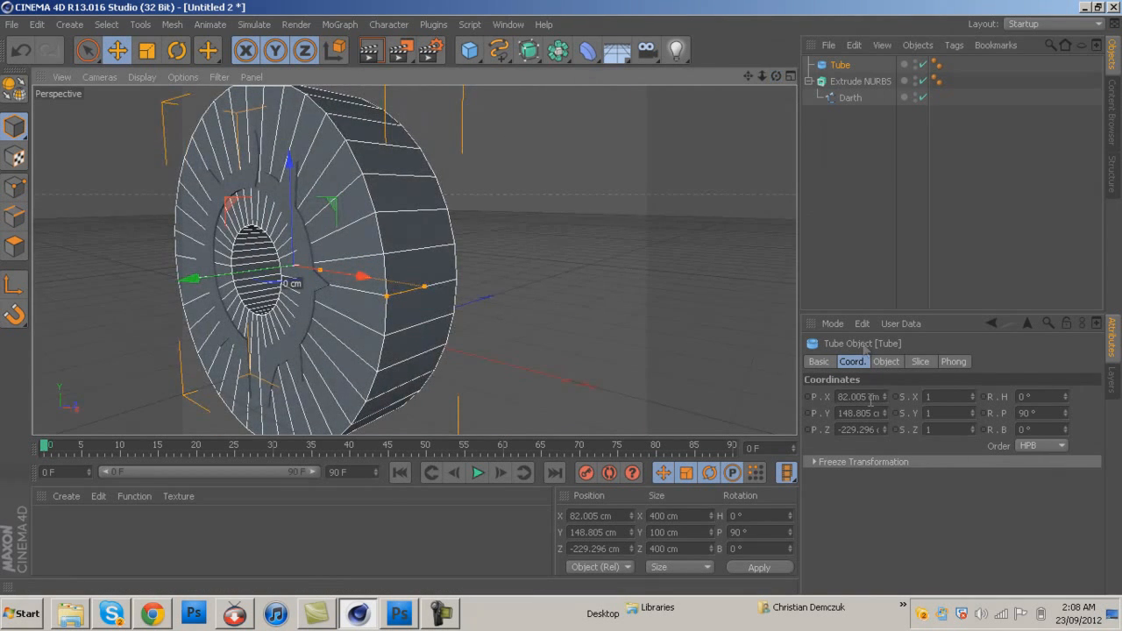
{"action": "left_click", "coordinate": [884, 362]}
{"action": "left_click", "coordinate": [916, 362]}
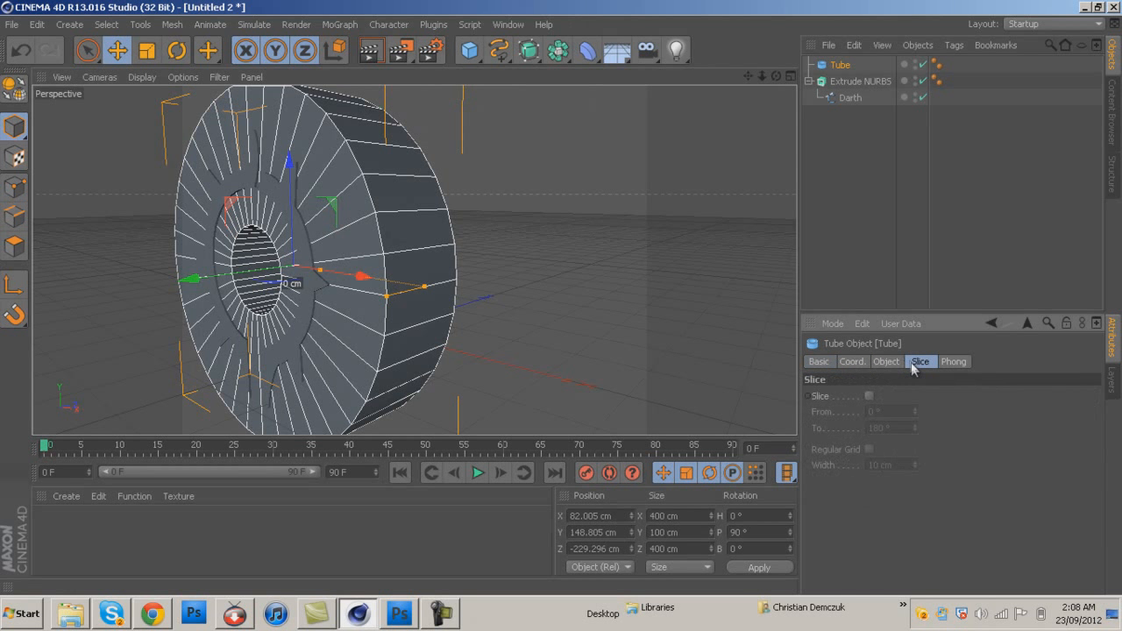
{"action": "left_click", "coordinate": [954, 362]}
{"action": "left_click", "coordinate": [885, 362]}
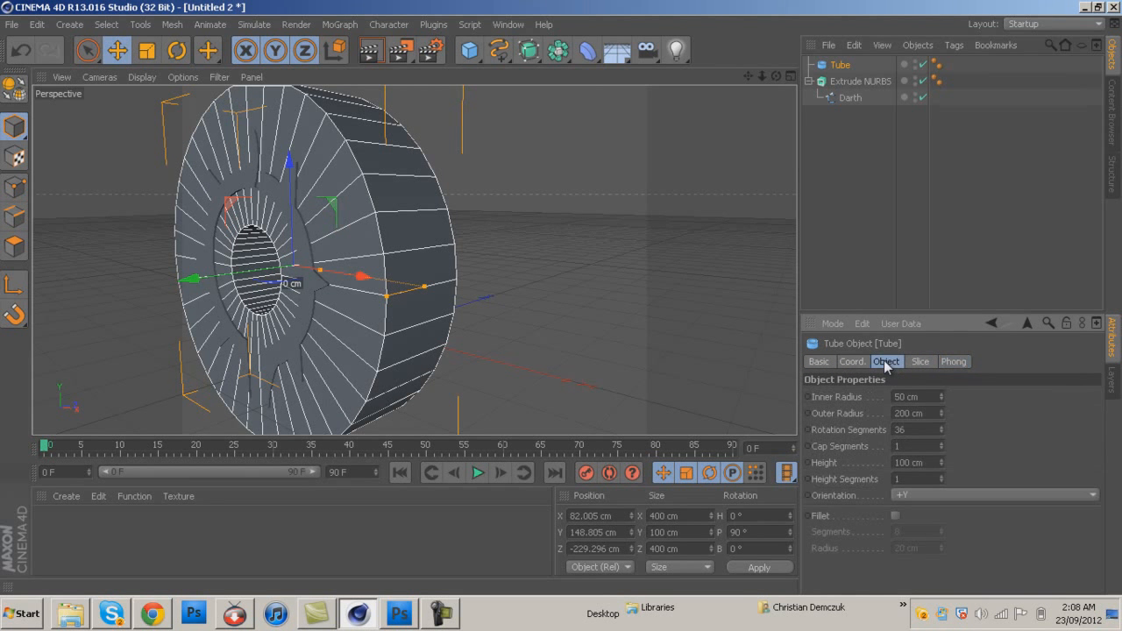
{"action": "type", "text": "17"}
{"action": "key", "text": "Return"}
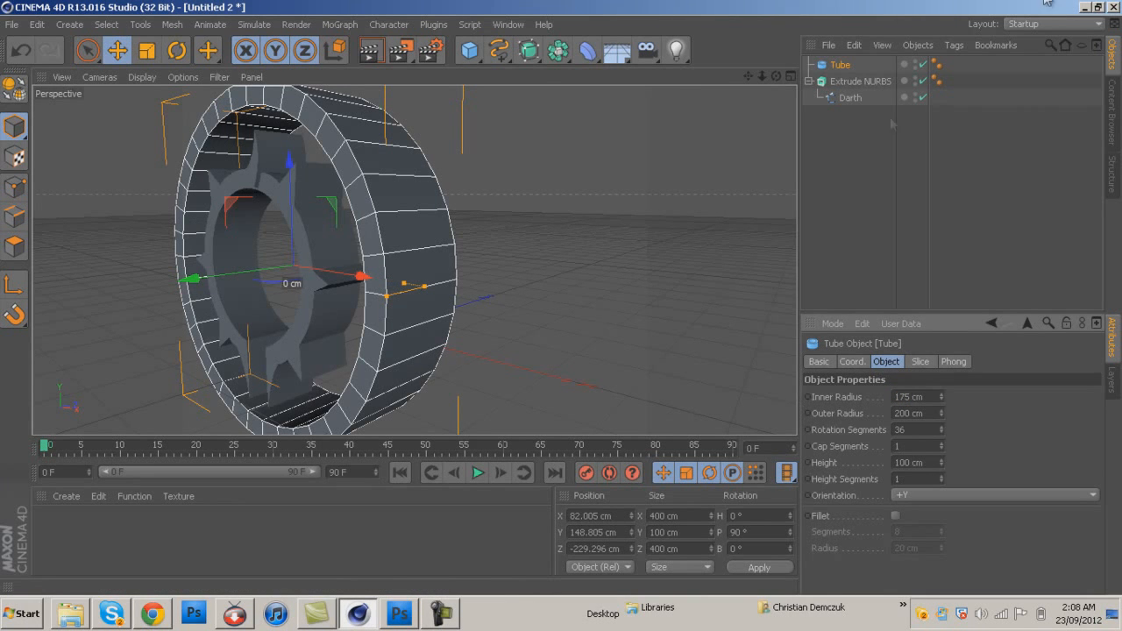
Scale the tube down uniformly to about 276 cm across and 69 cm deep so it fits around the logo
{"action": "left_click_drag", "start_coordinate": [777, 77], "coordinate": [747, 81]}
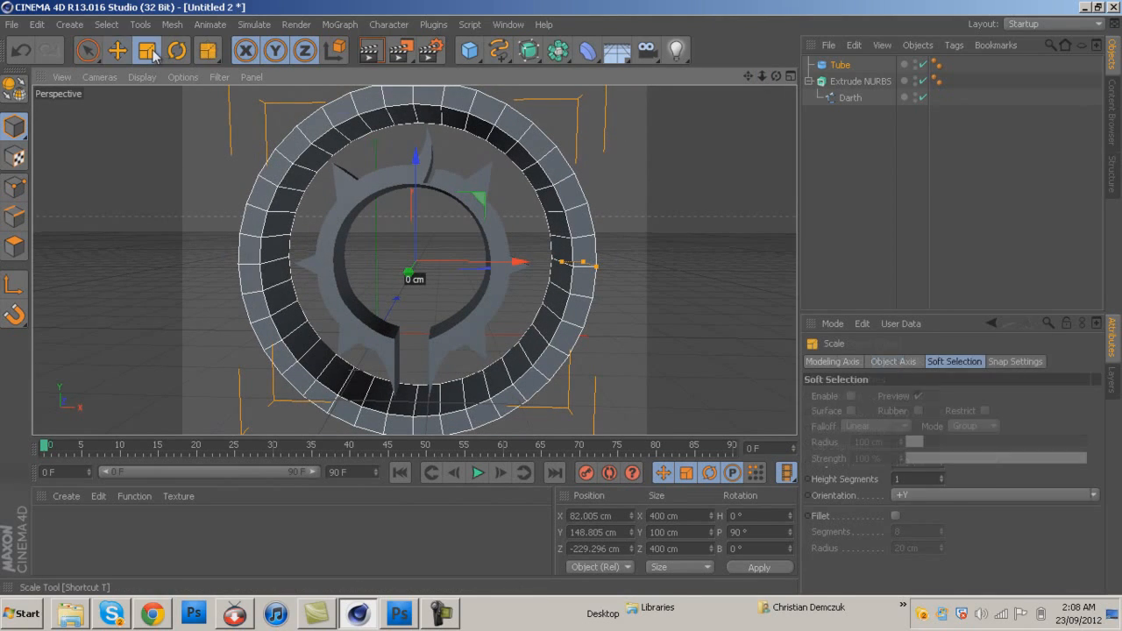
{"action": "left_click", "coordinate": [146, 50]}
{"action": "left_click_drag", "start_coordinate": [566, 110], "coordinate": [443, 223]}
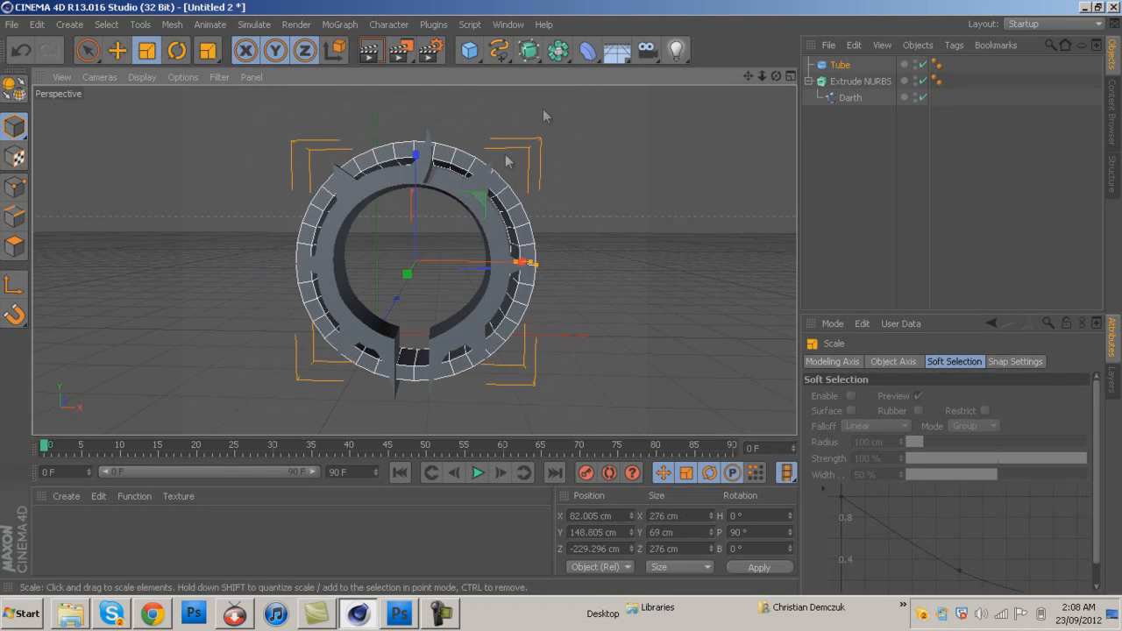
Adjust the tube's Z position to about -226 cm and scale it down further to about 256 cm across
{"action": "left_click_drag", "start_coordinate": [775, 76], "coordinate": [561, 299]}
{"action": "left_click", "coordinate": [114, 49]}
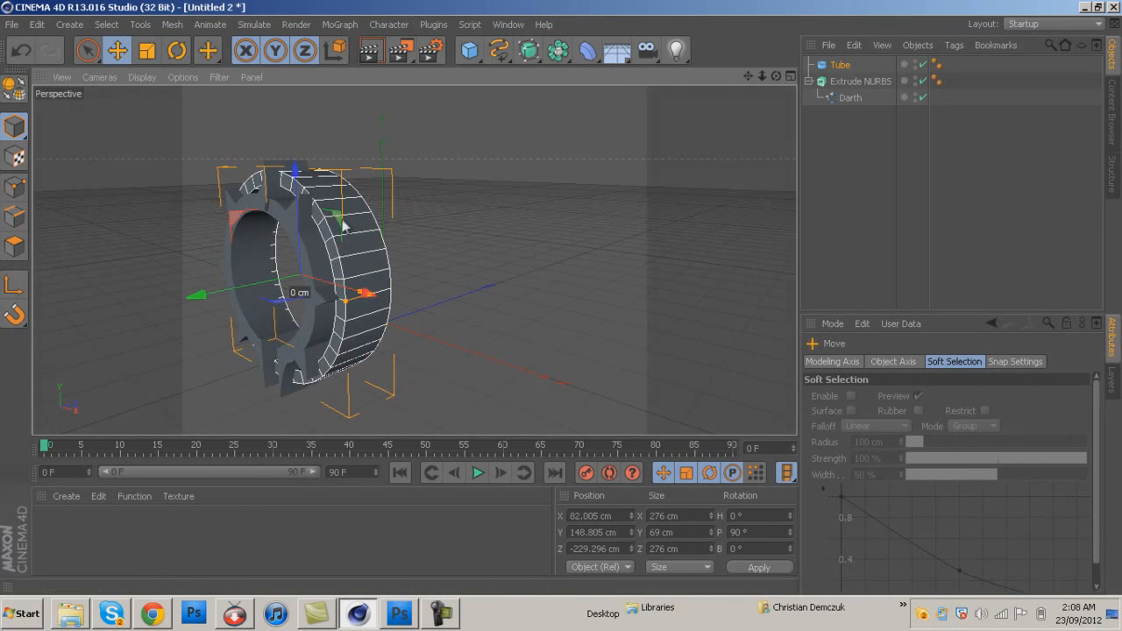
{"action": "left_click_drag", "start_coordinate": [267, 288], "coordinate": [252, 285]}
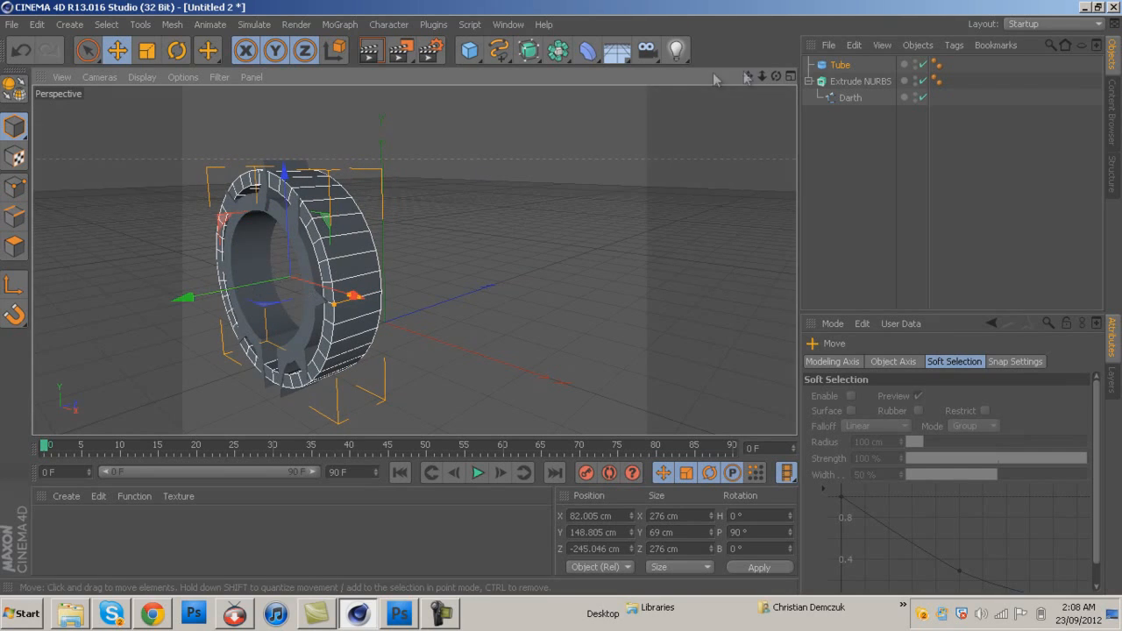
{"action": "left_click_drag", "start_coordinate": [778, 76], "coordinate": [561, 303]}
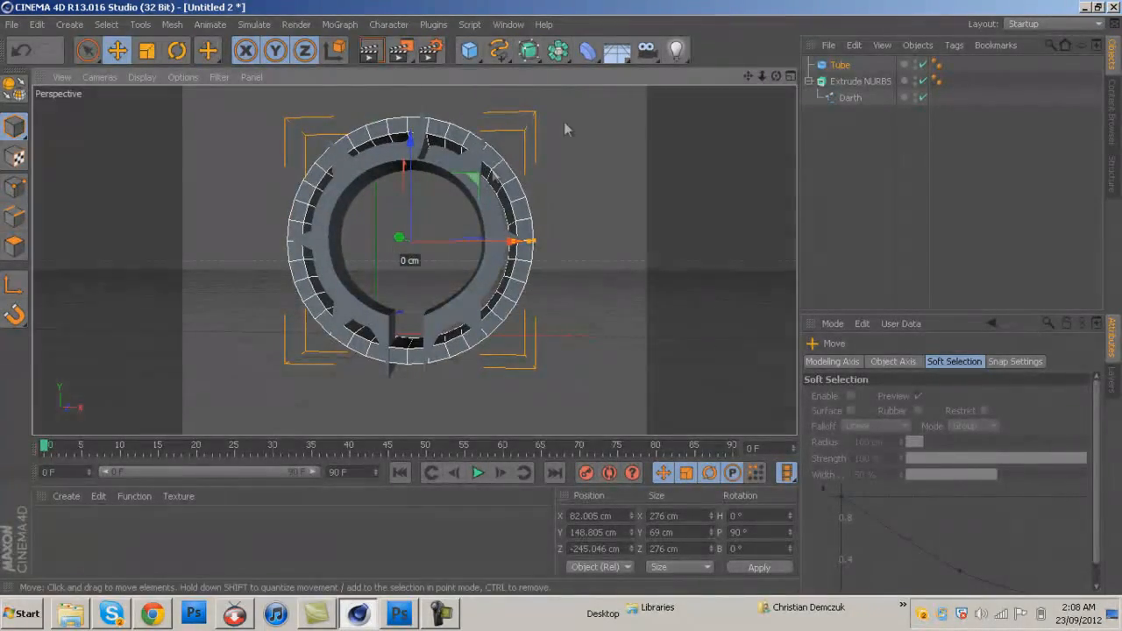
{"action": "mouse_move", "coordinate": [404, 243]}
{"action": "left_mouse_down"}
{"action": "mouse_move", "coordinate": [408, 234]}
{"action": "mouse_move", "coordinate": [396, 232]}
{"action": "left_mouse_up"}
{"action": "left_click", "coordinate": [146, 50]}
{"action": "left_click_drag", "start_coordinate": [775, 77], "coordinate": [561, 299]}
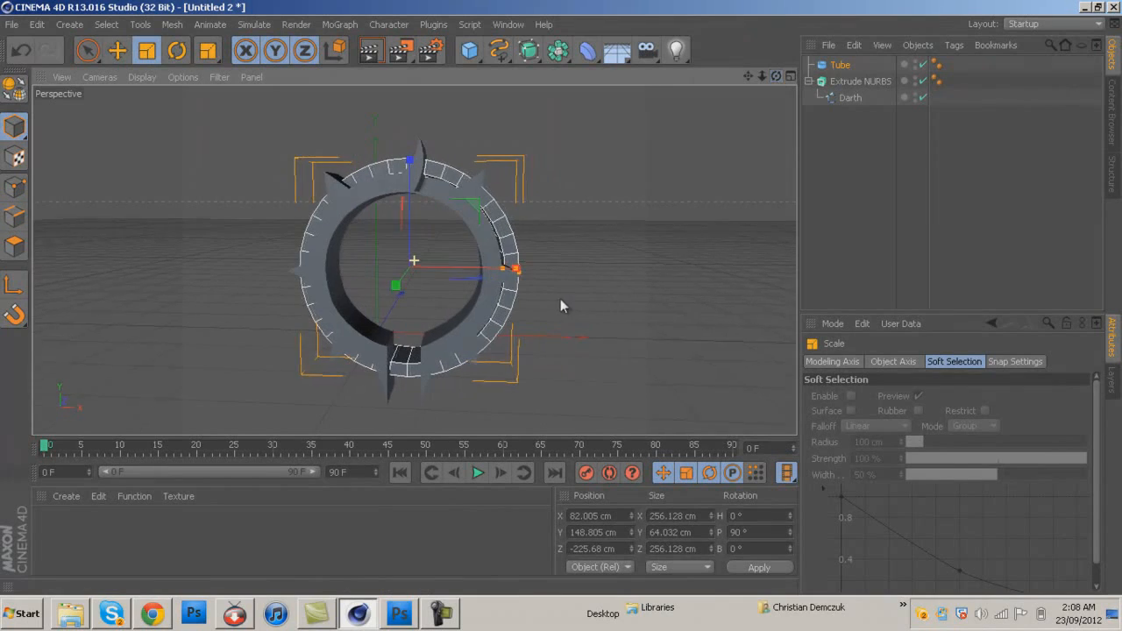
Set the tube's rotation segments to 20
{"action": "left_click", "coordinate": [855, 66]}
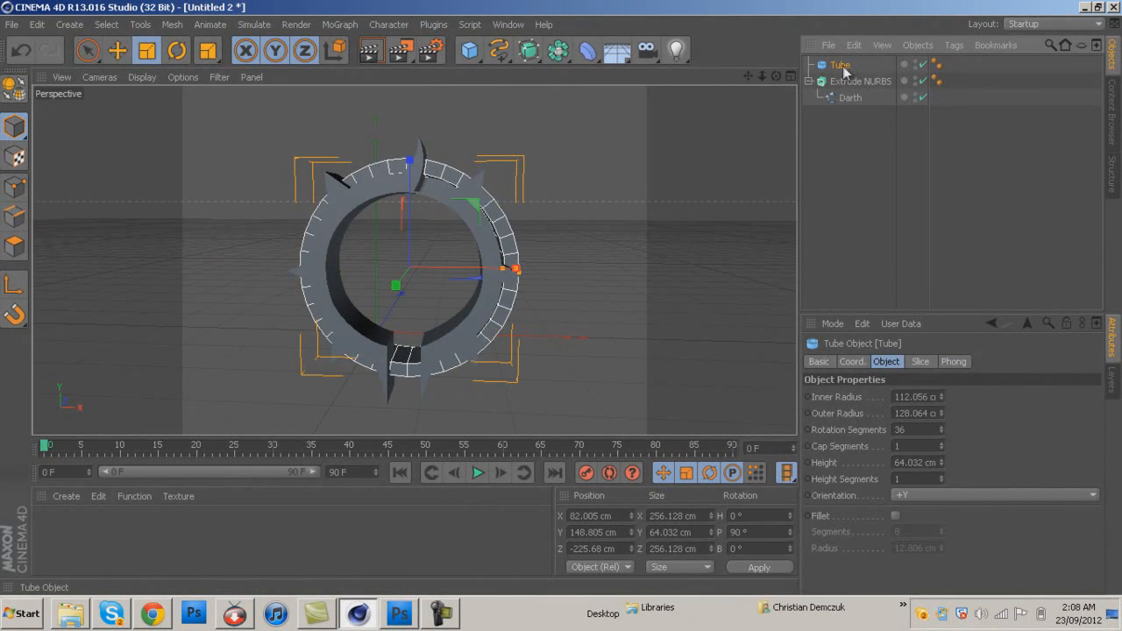
{"action": "double_click", "coordinate": [917, 429]}
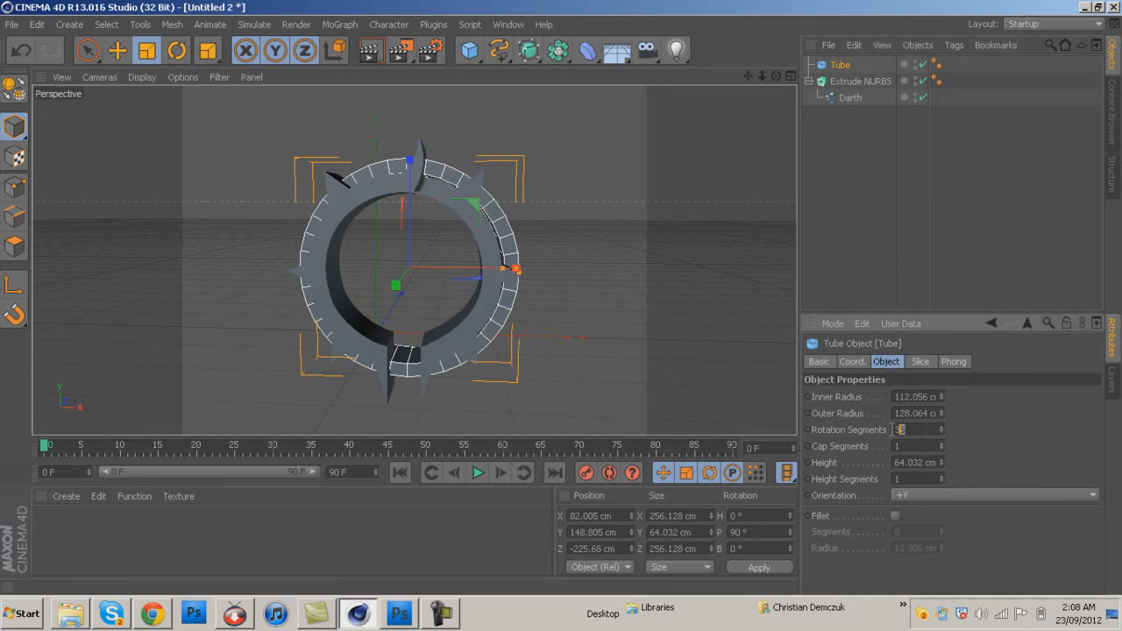
{"action": "type", "text": "40"}
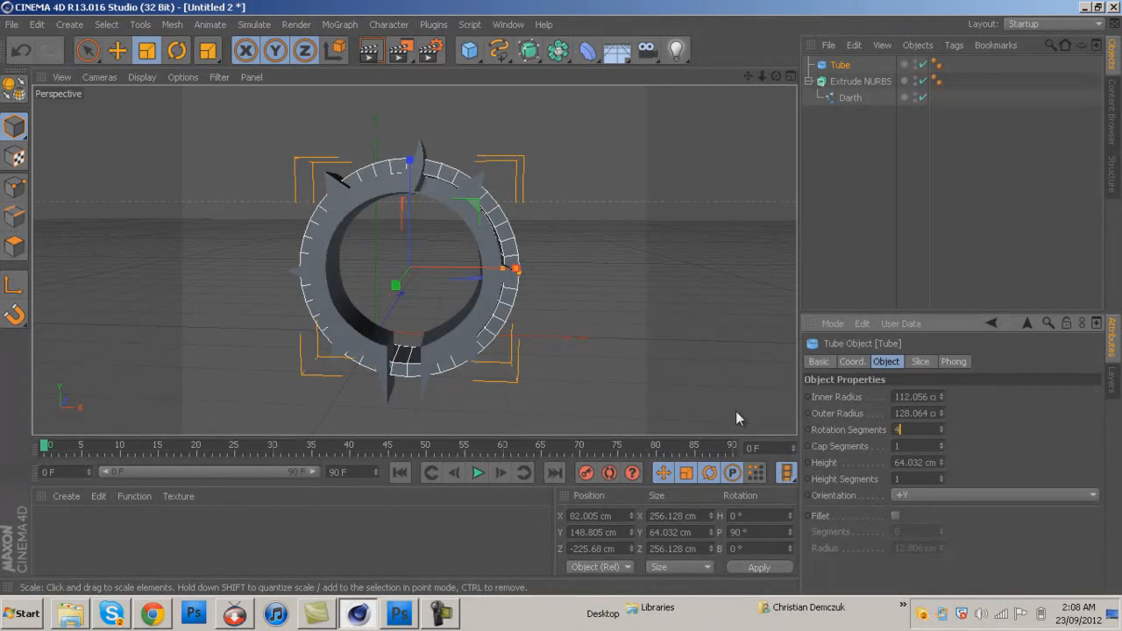
{"action": "key", "text": "BackSpace"}
{"action": "key", "text": "BackSpace"}
{"action": "type", "text": "20"}
{"action": "key", "text": "Return"}
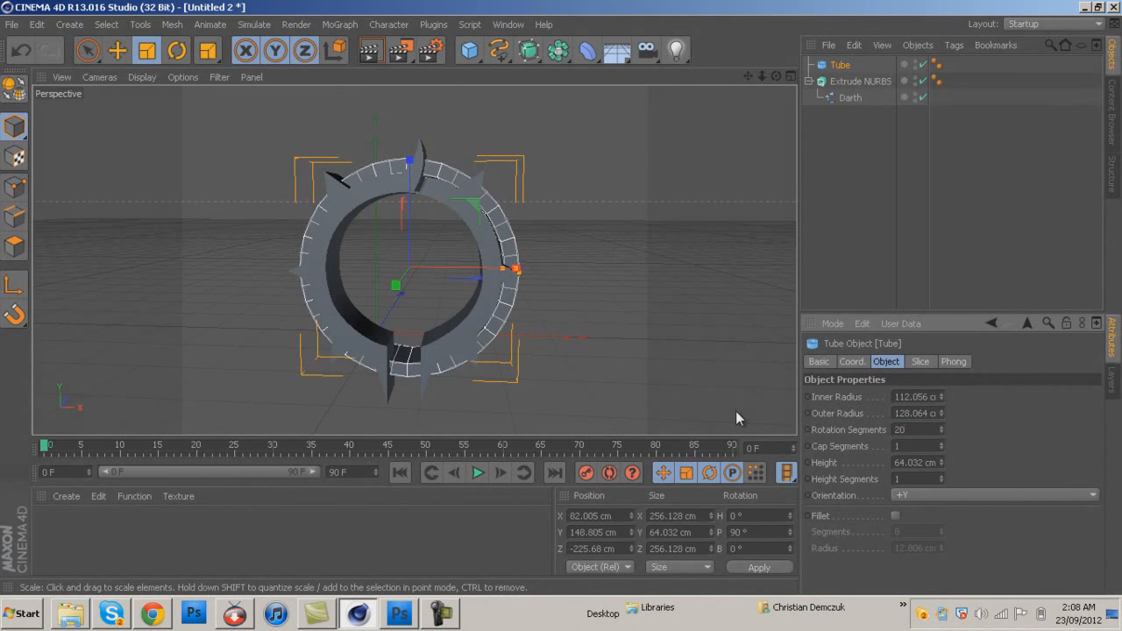
Scale the tube up uniformly to about 284 cm across and set its cap segments to 3
{"action": "left_click_drag", "start_coordinate": [527, 219], "coordinate": [584, 176]}
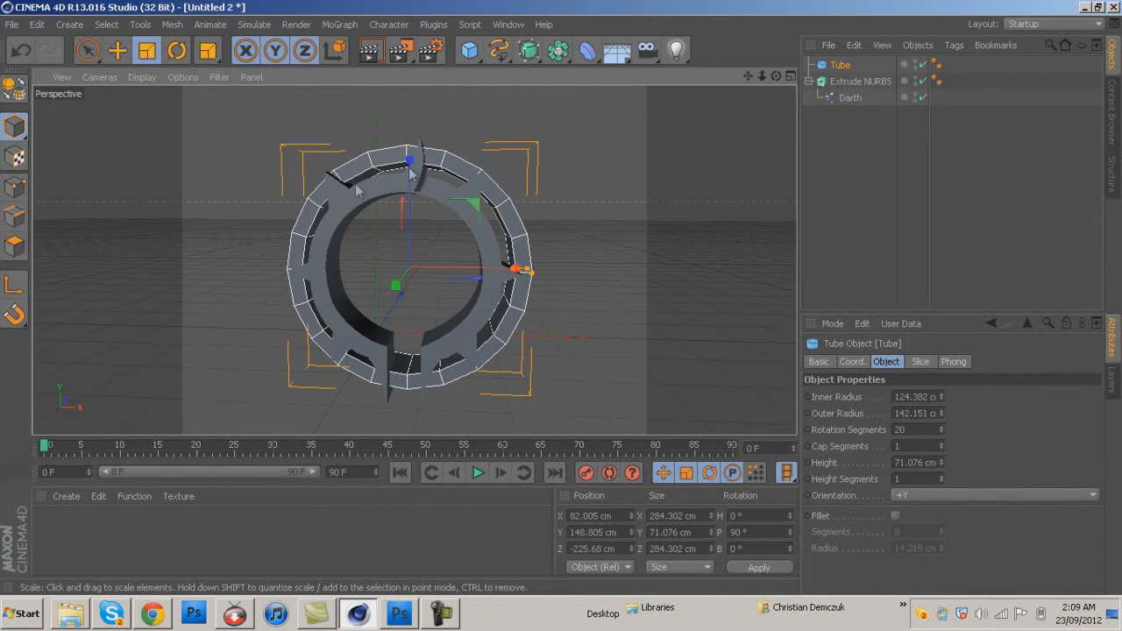
{"action": "left_click", "coordinate": [924, 445]}
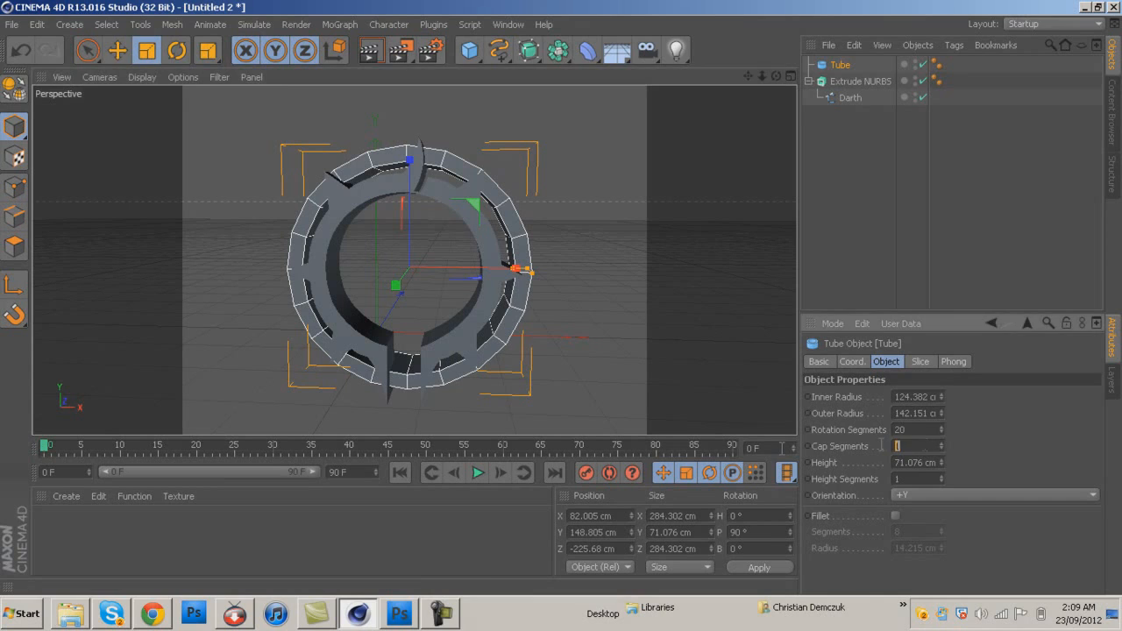
{"action": "type", "text": "3"}
{"action": "key", "text": "Return"}
{"action": "scroll", "coordinate": [320, 237], "scroll_direction": "up", "scroll_amount": 3}
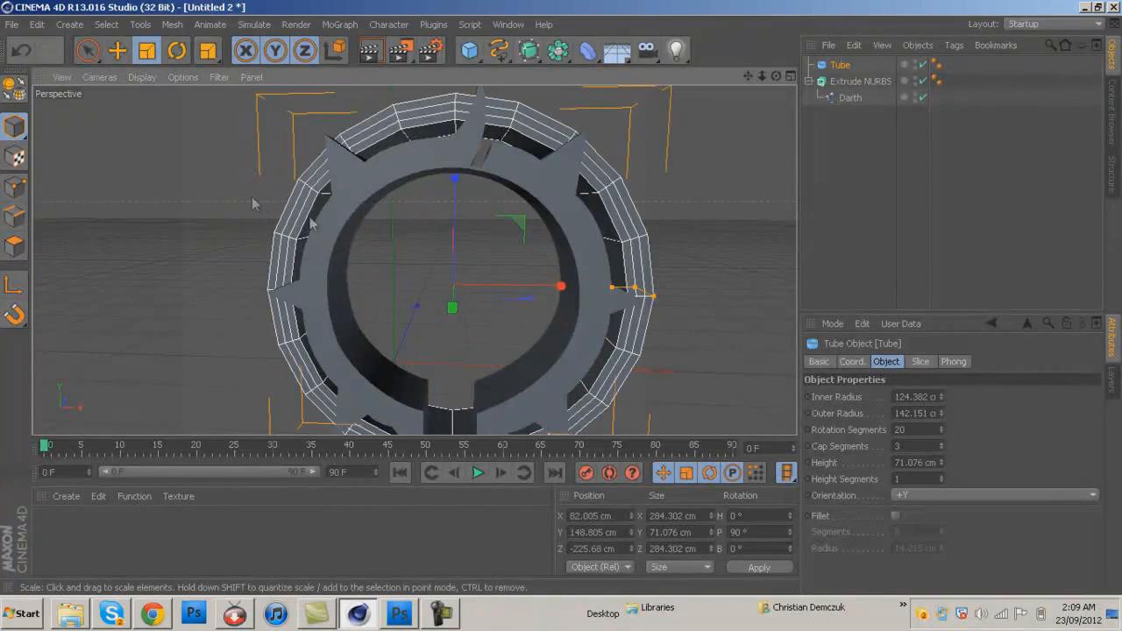
Convert the tube to an editable polygon object and switch to polygon editing
{"action": "scroll", "coordinate": [680, 196], "scroll_direction": "down", "scroll_amount": 2}
{"action": "left_click_drag", "start_coordinate": [748, 76], "coordinate": [551, 296]}
{"action": "right_click", "coordinate": [843, 66]}
{"action": "left_click", "coordinate": [891, 348]}
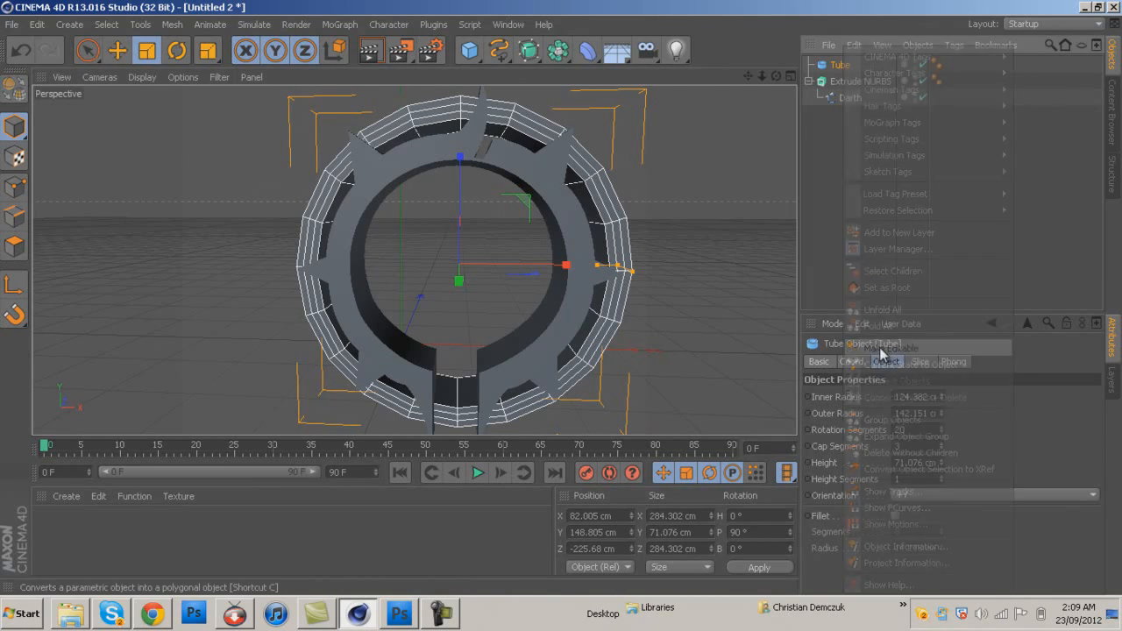
{"action": "left_click_drag", "start_coordinate": [776, 75], "coordinate": [251, 304]}
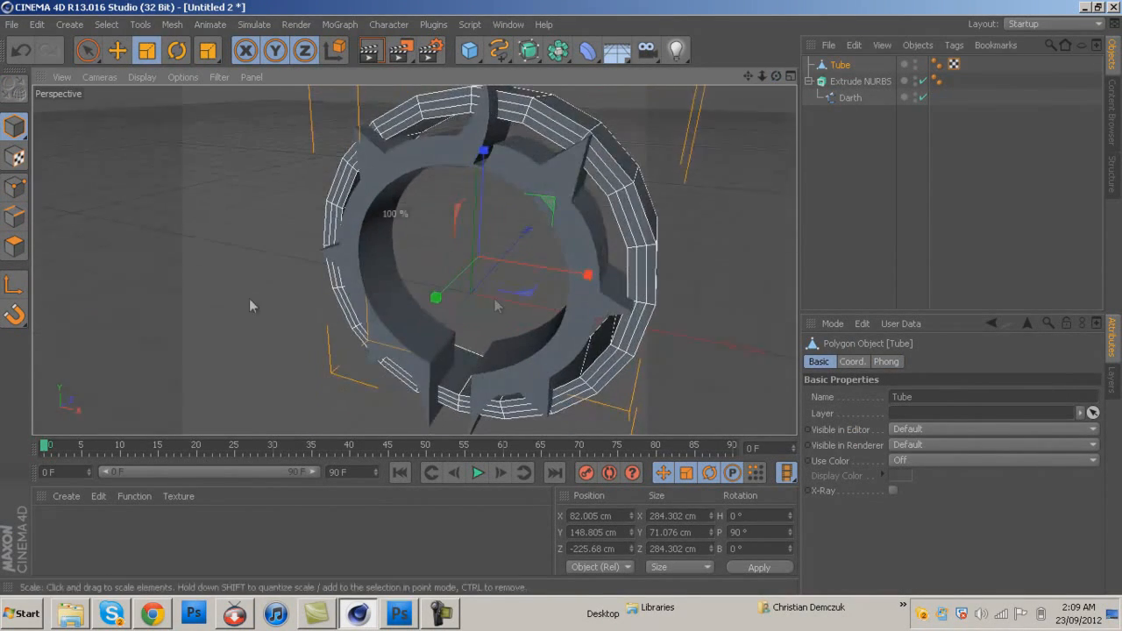
{"action": "left_click", "coordinate": [14, 249]}
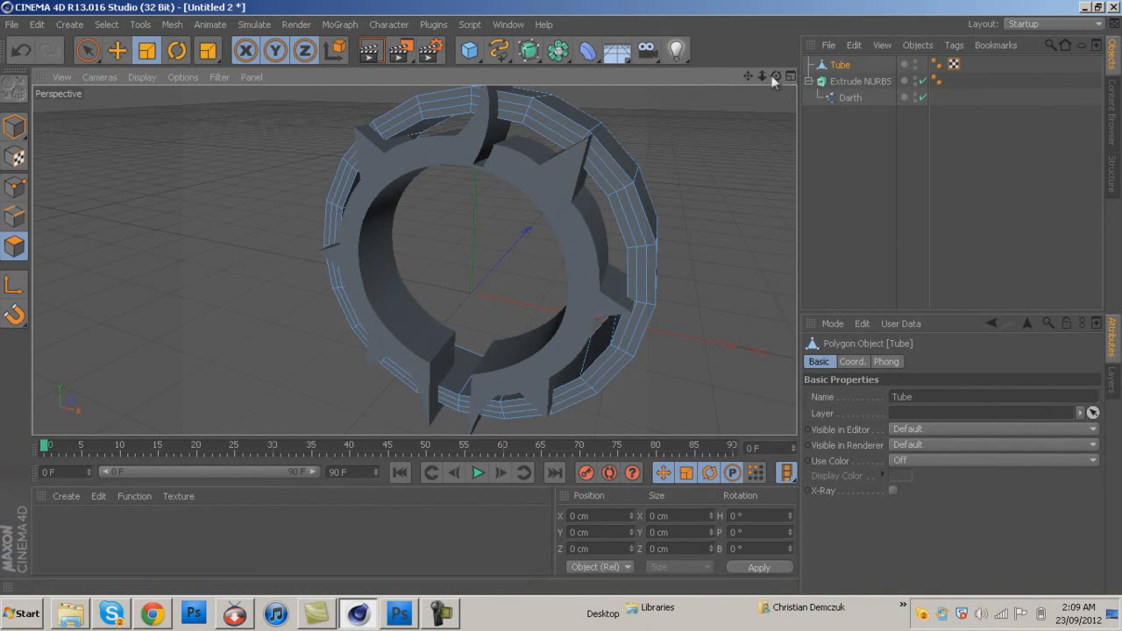
Select every other polygon in the middle band of the tube's front face, all the way around the ring
{"action": "left_click_drag", "start_coordinate": [749, 74], "coordinate": [561, 304]}
{"action": "left_click_drag", "start_coordinate": [778, 78], "coordinate": [563, 301]}
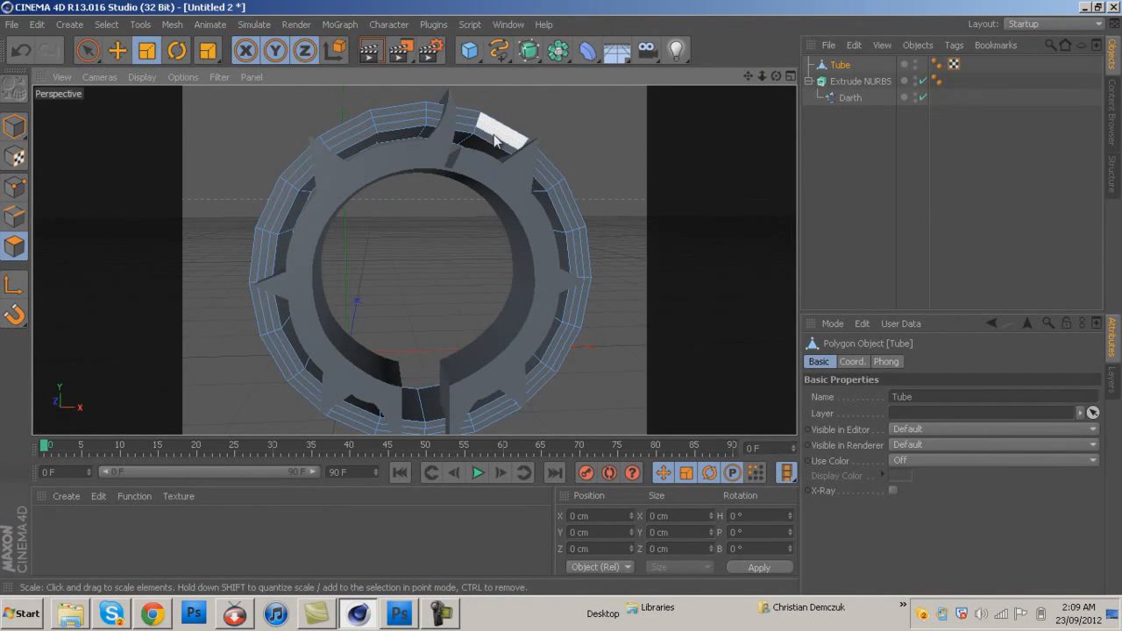
{"action": "left_click", "coordinate": [495, 141]}
{"action": "left_click", "coordinate": [551, 187], "text": "shift"}
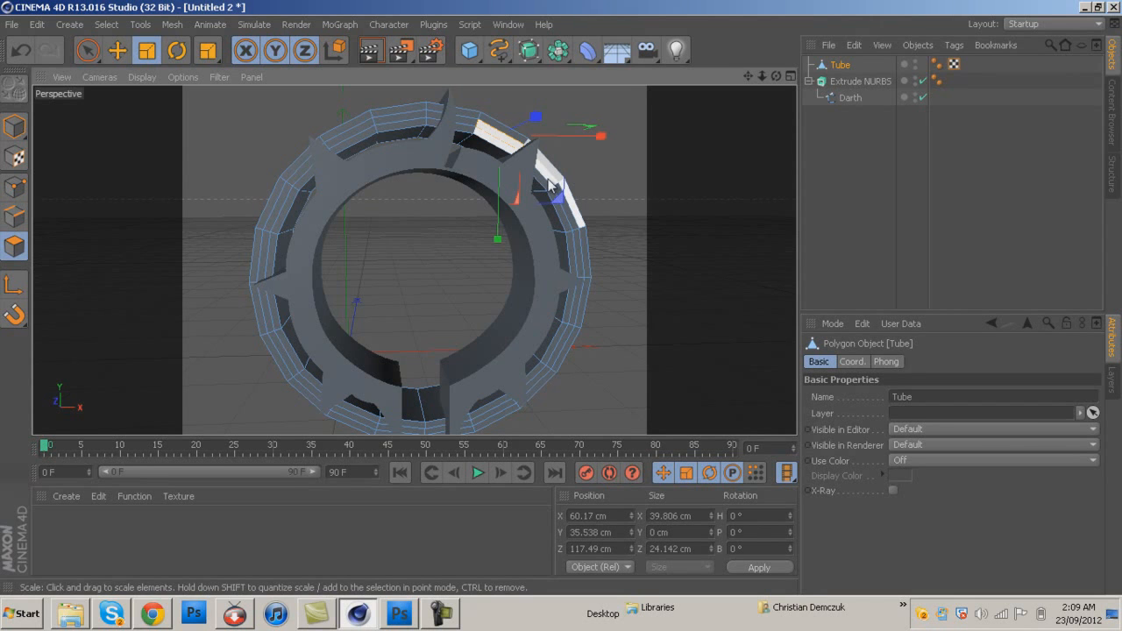
{"action": "left_click_drag", "start_coordinate": [776, 77], "coordinate": [561, 303]}
{"action": "left_click", "coordinate": [586, 219], "text": "shift"}
{"action": "left_click", "coordinate": [592, 320], "text": "shift"}
{"action": "left_click", "coordinate": [538, 407], "text": "shift"}
{"action": "left_click_drag", "start_coordinate": [751, 79], "coordinate": [488, 341]}
{"action": "left_click", "coordinate": [393, 331], "text": "shift"}
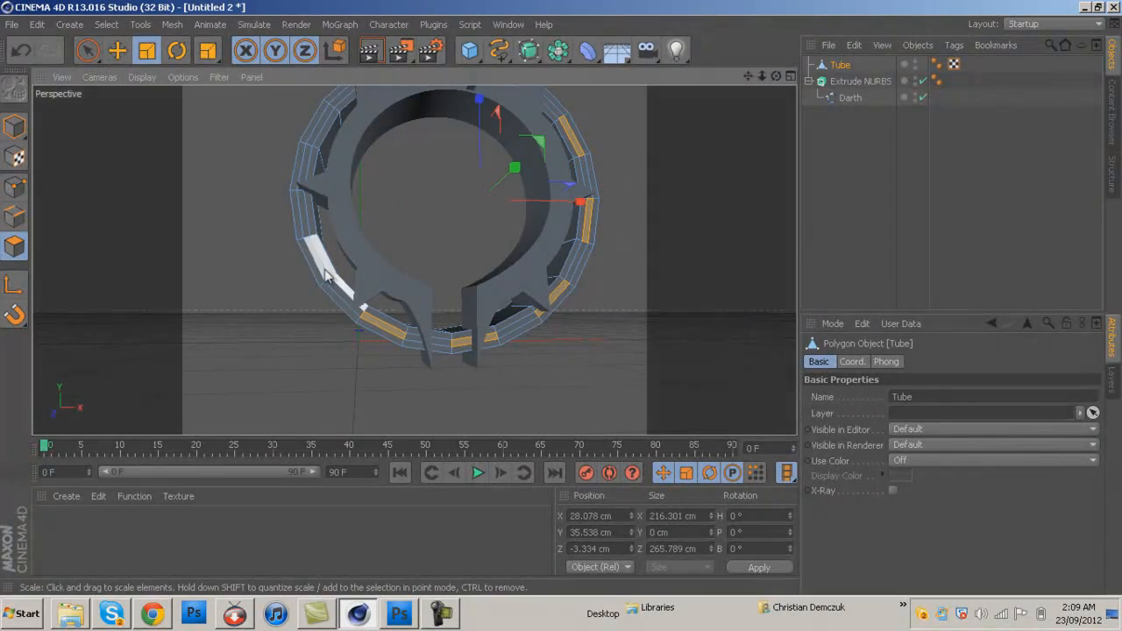
{"action": "left_click", "coordinate": [322, 275], "text": "shift"}
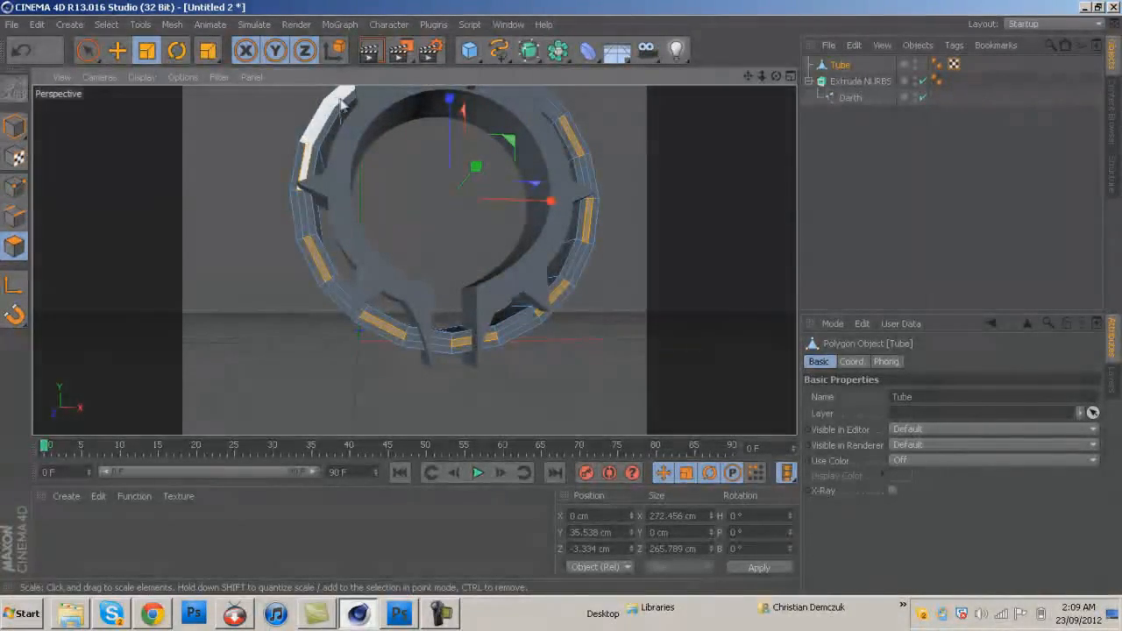
{"action": "left_click_drag", "start_coordinate": [748, 77], "coordinate": [558, 318]}
{"action": "left_click", "coordinate": [418, 164], "text": "shift"}
Matrix Extrude the selected polygons into curved spikes with 8 steps, about 5.05 cm movement, 80% scale and 10° rotation
{"action": "left_click_drag", "start_coordinate": [777, 78], "coordinate": [562, 309]}
{"action": "right_click", "coordinate": [604, 184]}
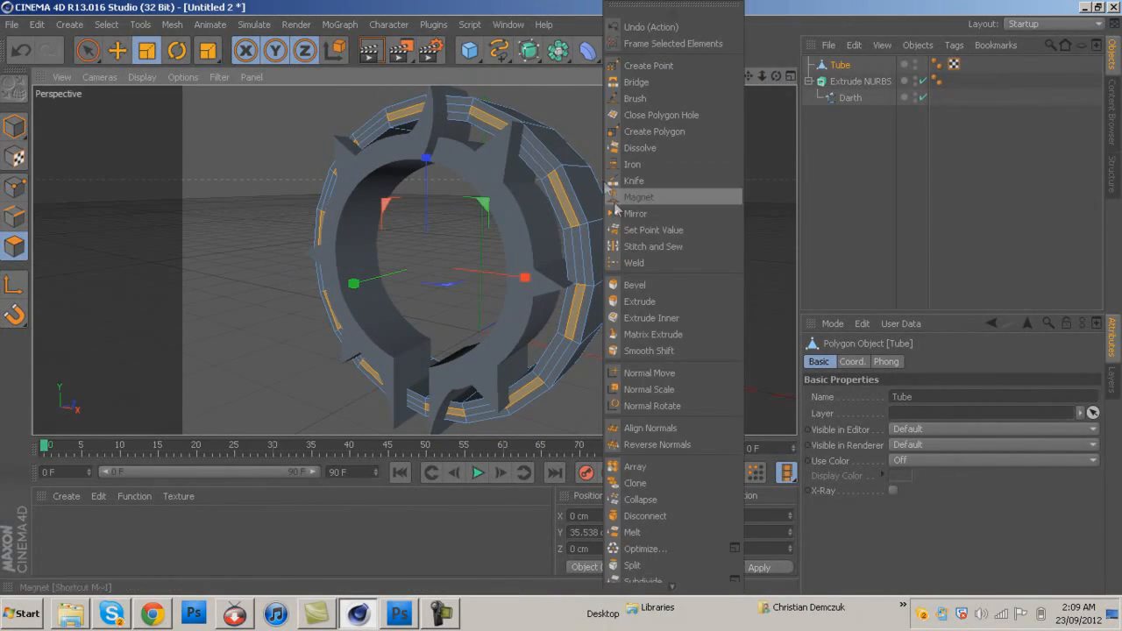
{"action": "left_click", "coordinate": [650, 333]}
{"action": "left_click_drag", "start_coordinate": [758, 77], "coordinate": [562, 306]}
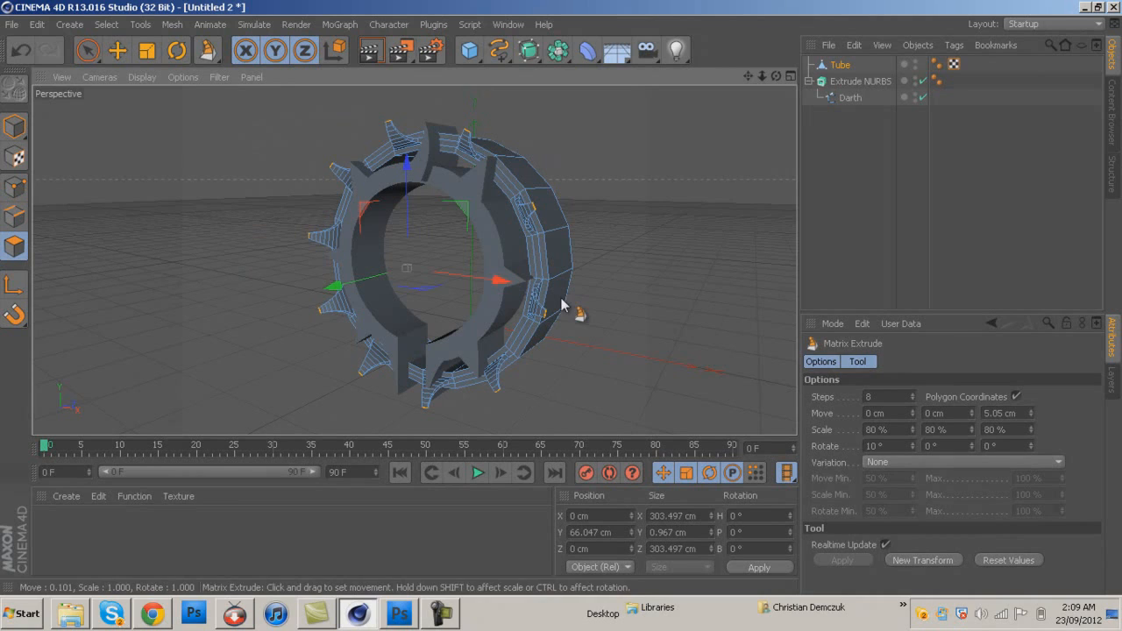
Set both the start and end caps of the logo's Extrude NURBS to Fillet Cap
{"action": "left_click", "coordinate": [116, 50]}
{"action": "left_click_drag", "start_coordinate": [614, 289], "coordinate": [565, 303], "text": "alt"}
{"action": "left_click", "coordinate": [859, 80]}
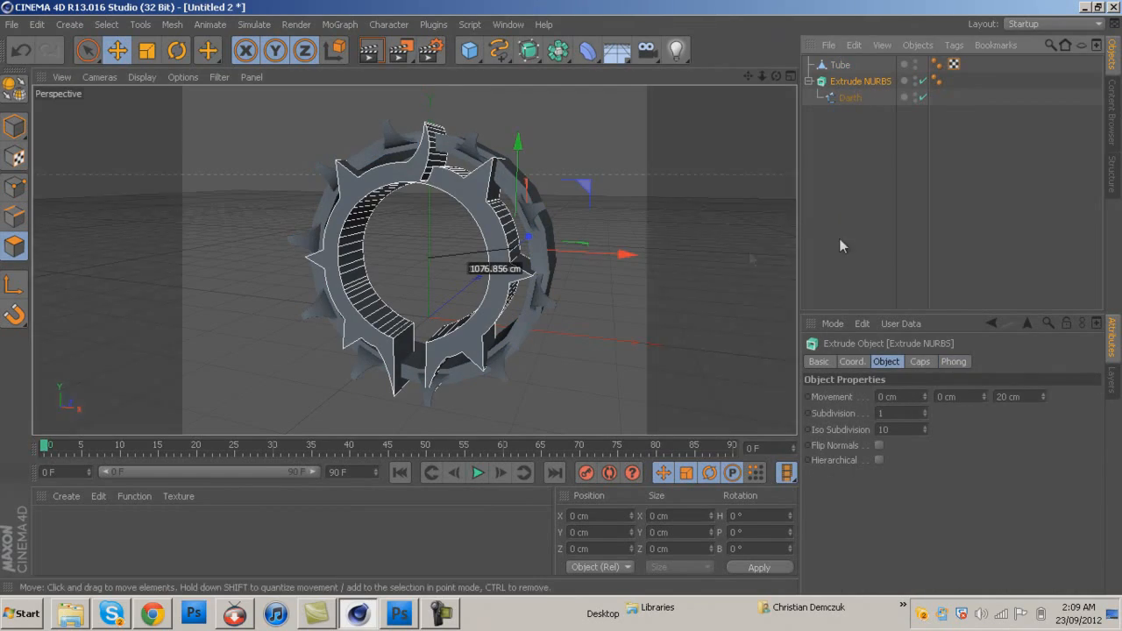
{"action": "mouse_move", "coordinate": [614, 284]}
{"action": "left_mouse_down", "text": "alt"}
{"action": "mouse_move", "coordinate": [586, 300]}
{"action": "mouse_move", "coordinate": [487, 310]}
{"action": "mouse_move", "coordinate": [613, 289]}
{"action": "left_mouse_up", "text": "alt"}
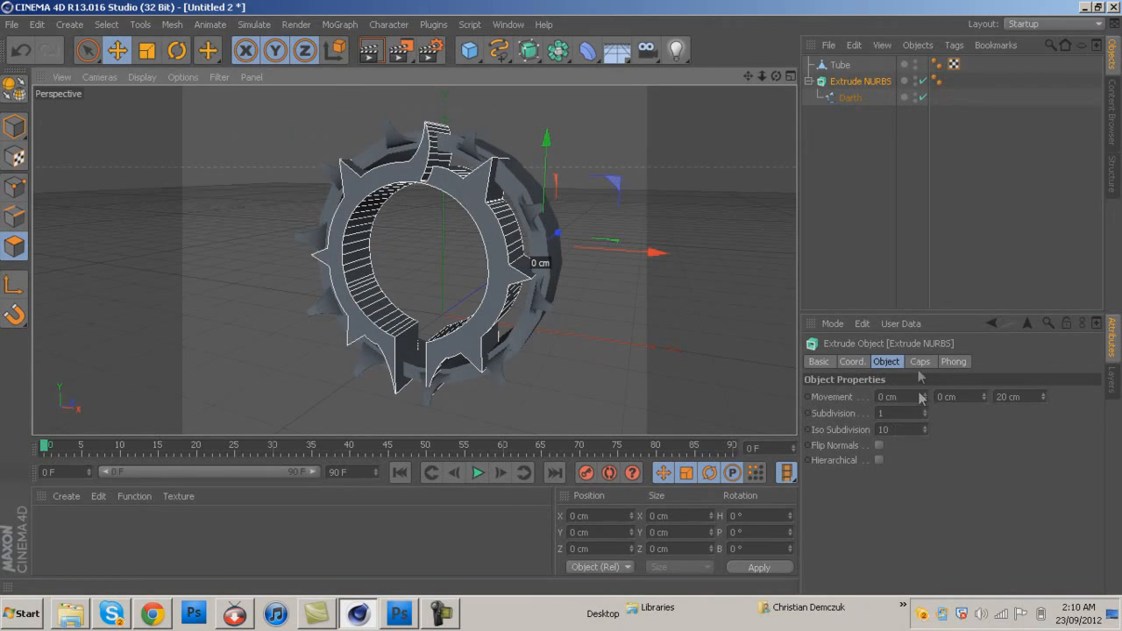
{"action": "left_click", "coordinate": [919, 361]}
{"action": "left_click", "coordinate": [897, 463]}
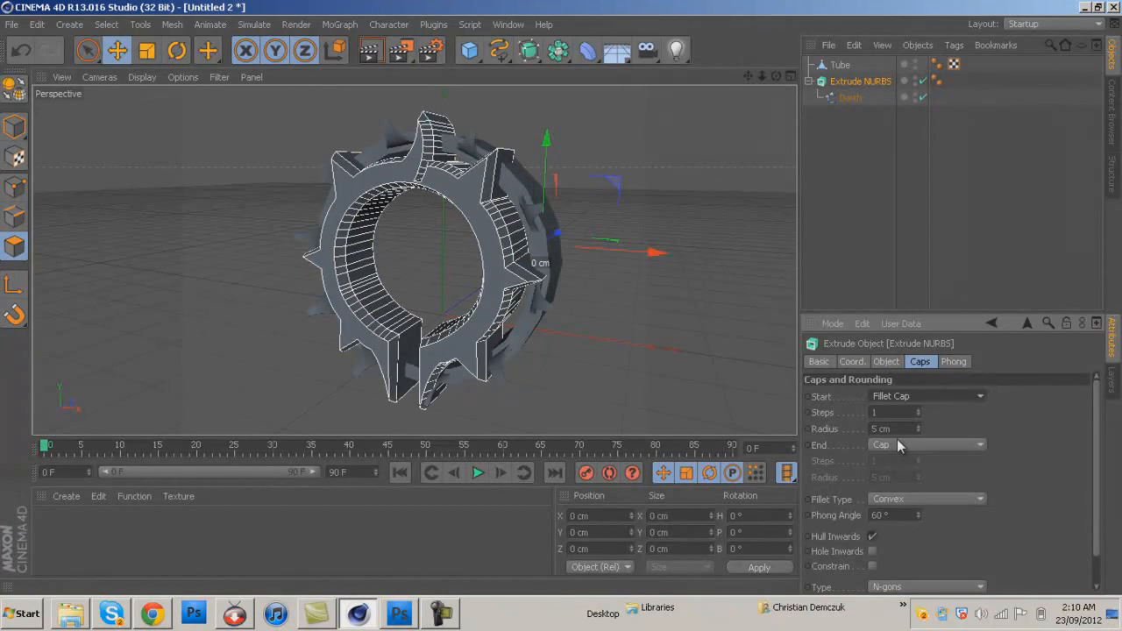
{"action": "left_click", "coordinate": [897, 442]}
{"action": "left_click", "coordinate": [889, 510]}
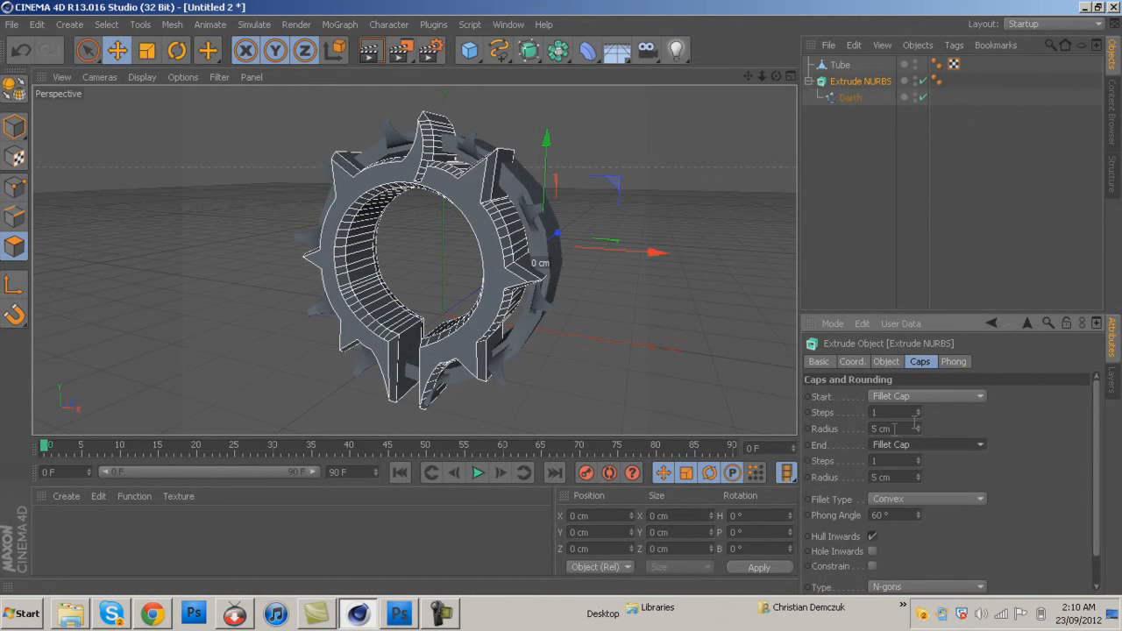
Set the start and end fillet radii of the extruded logo to 2 cm
{"action": "type", "text": "2"}
{"action": "key", "text": "Tab"}
{"action": "type", "text": "2"}
{"action": "key", "text": "Return"}
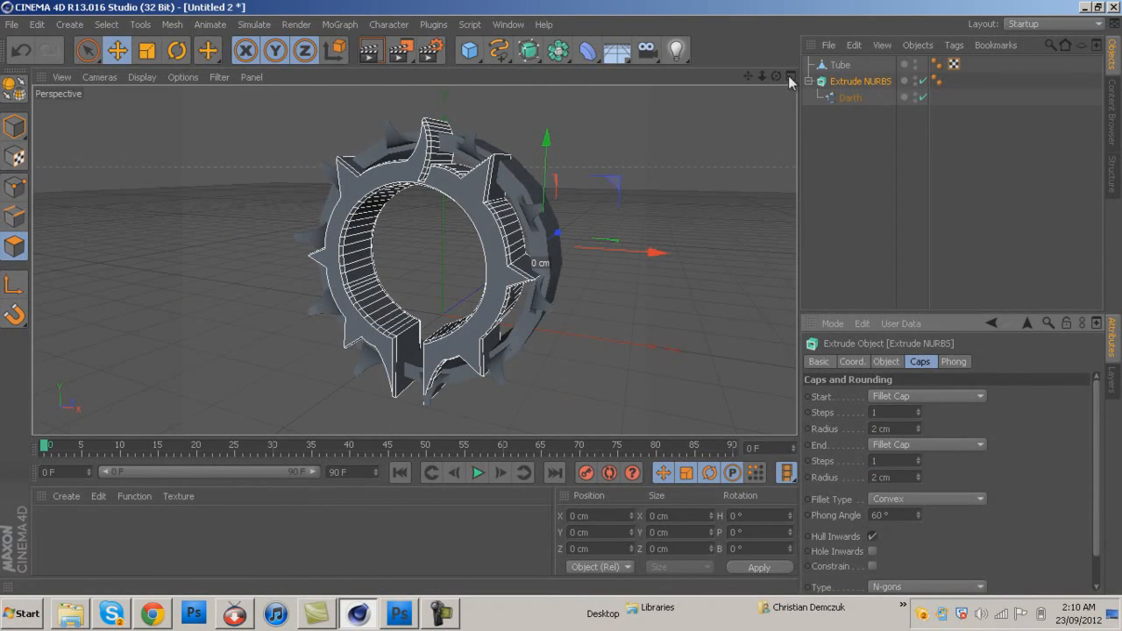
{"action": "left_click_drag", "start_coordinate": [776, 76], "coordinate": [592, 302]}
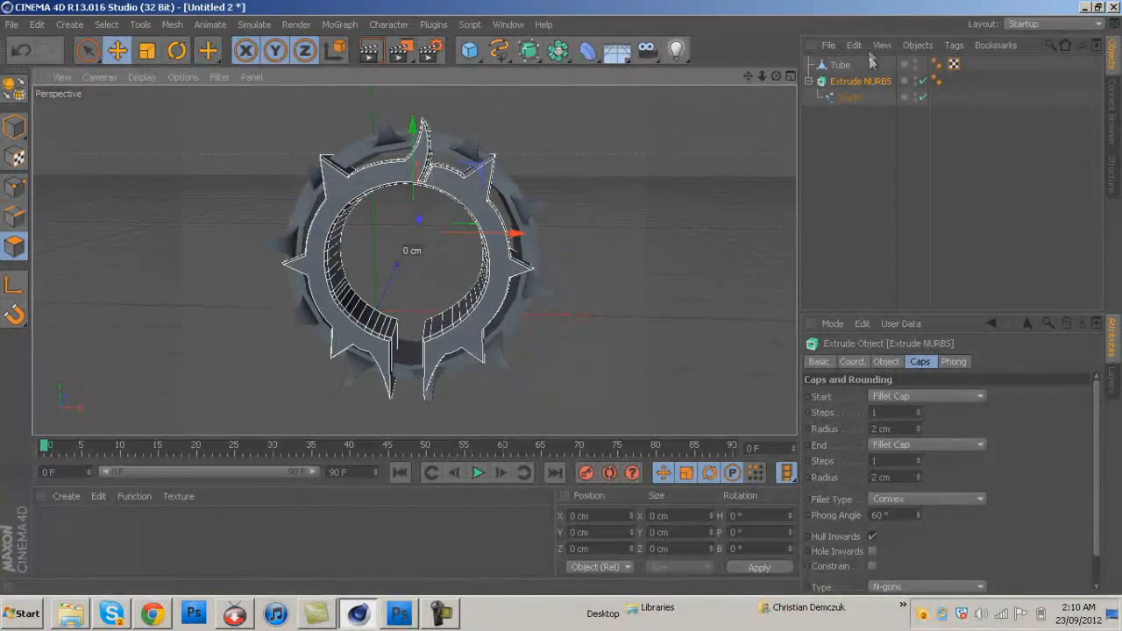
{"action": "left_click", "coordinate": [868, 175]}
{"action": "mouse_move", "coordinate": [775, 76]}
{"action": "left_mouse_down"}
{"action": "mouse_move", "coordinate": [558, 303]}
{"action": "mouse_move", "coordinate": [779, 75]}
{"action": "left_mouse_up"}
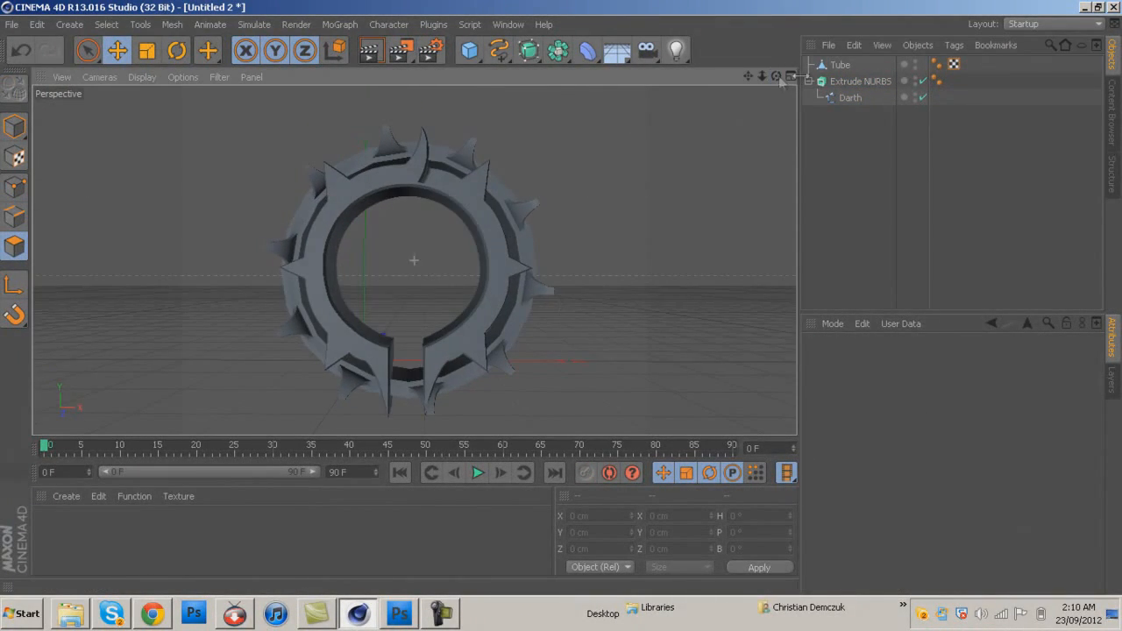
{"action": "left_click", "coordinate": [849, 98]}
{"action": "left_click", "coordinate": [849, 81]}
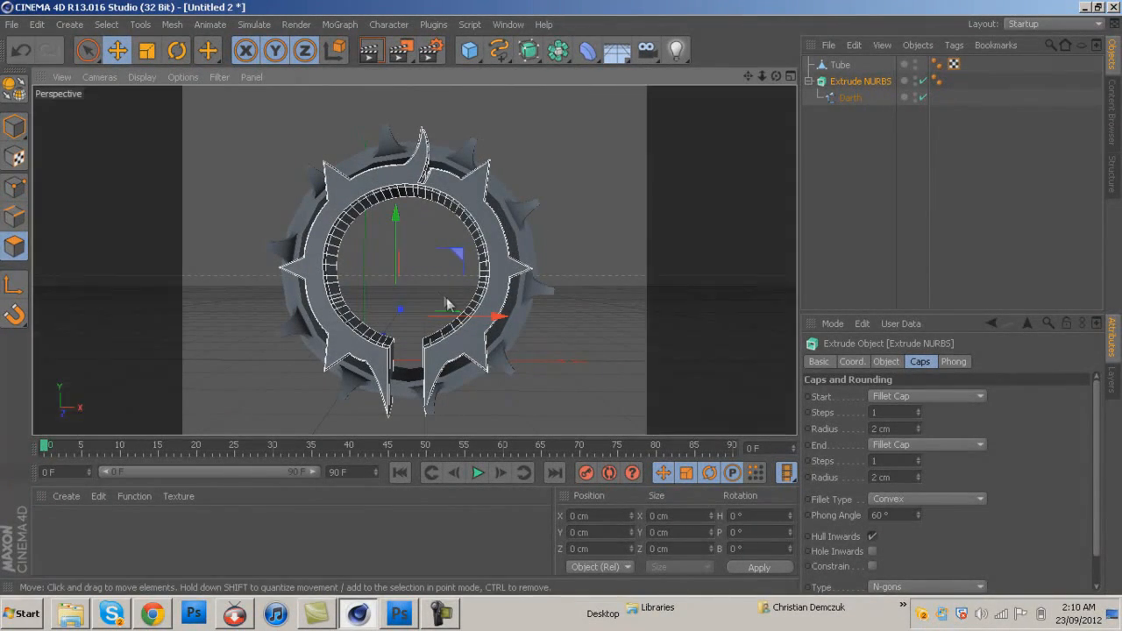
{"action": "left_click_drag", "start_coordinate": [454, 319], "coordinate": [456, 321]}
{"action": "left_click_drag", "start_coordinate": [777, 77], "coordinate": [562, 304]}
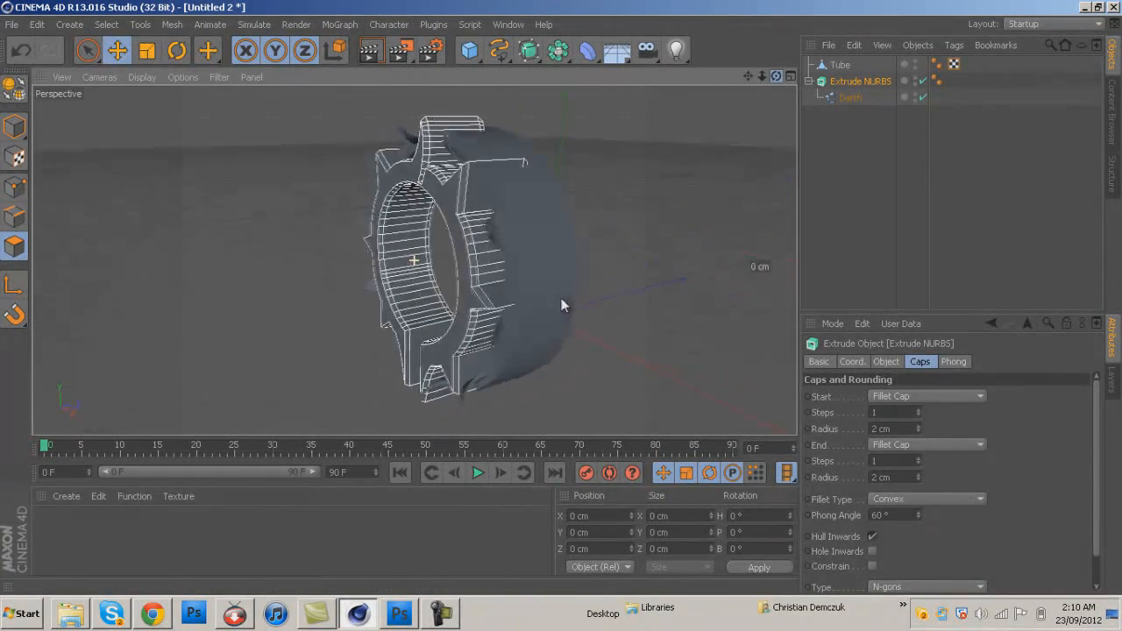
Add a disc to the scene and set its pitch rotation to 90°
{"action": "left_click", "coordinate": [585, 53]}
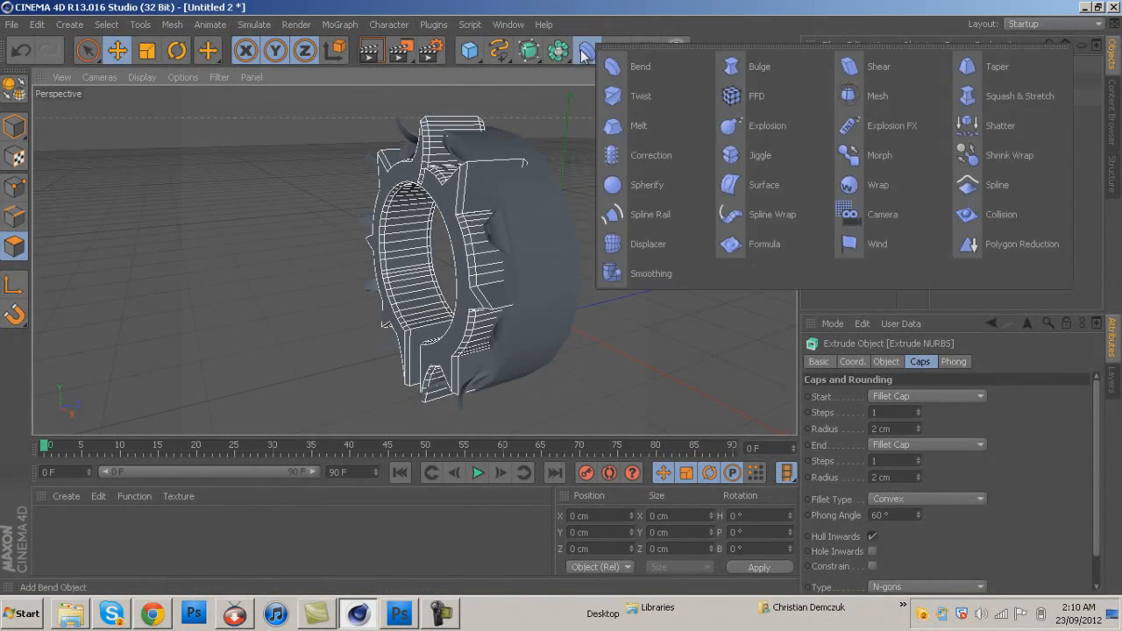
{"action": "left_click", "coordinate": [471, 51]}
{"action": "left_click", "coordinate": [531, 100]}
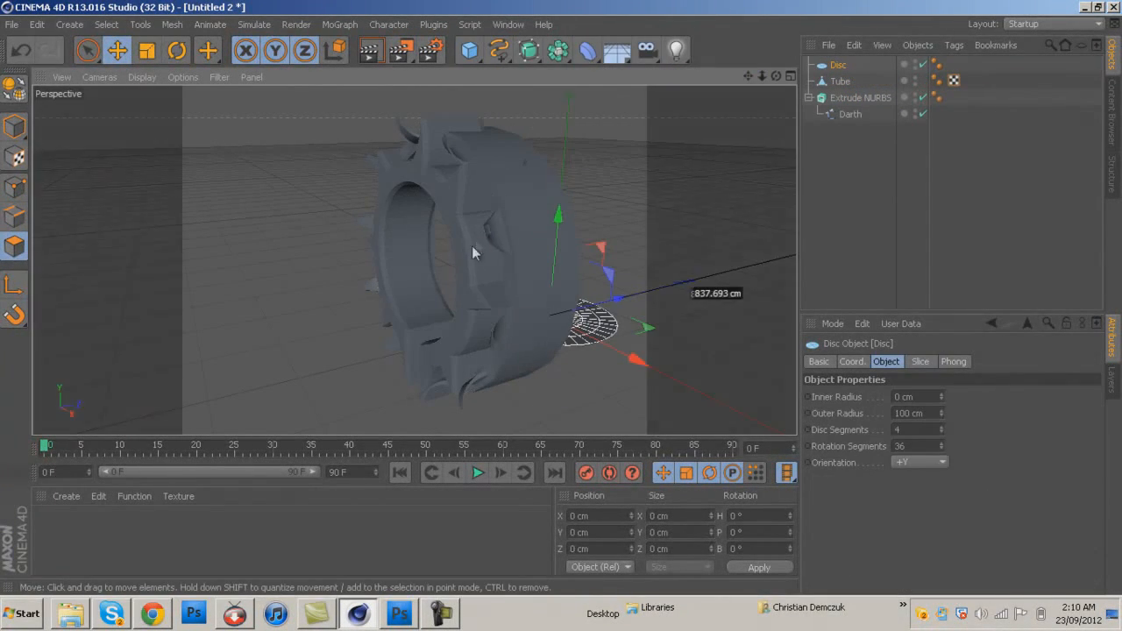
{"action": "left_click_drag", "start_coordinate": [753, 77], "coordinate": [561, 297]}
{"action": "left_click", "coordinate": [852, 362]}
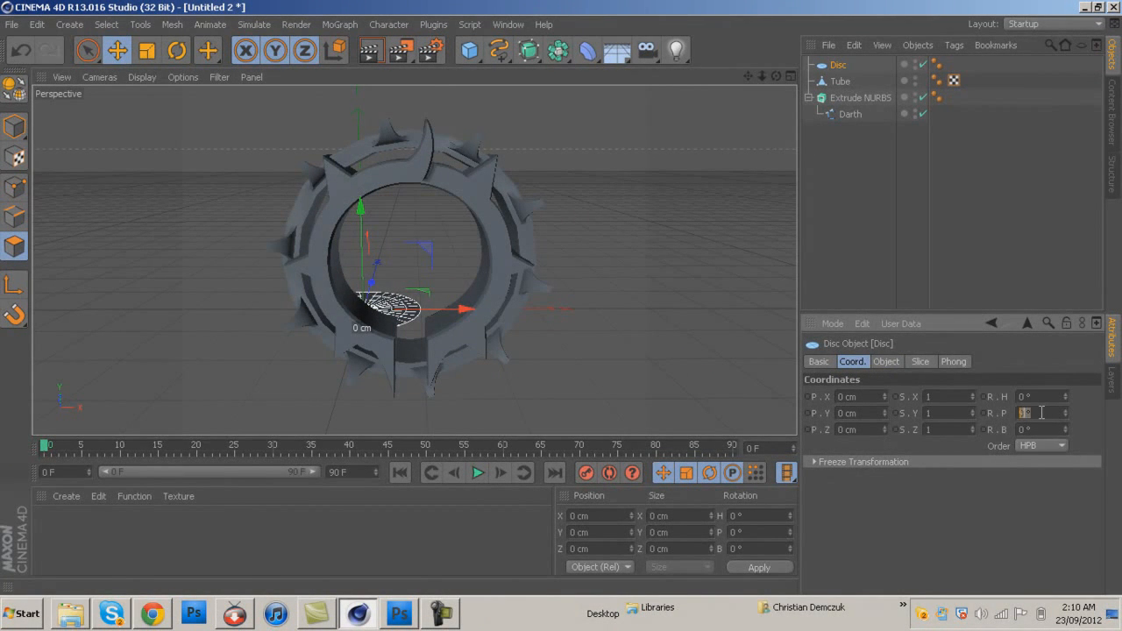
Move the disc to about Y 135, Z -213 cm and shift it along X behind the logo's opening
{"action": "left_click_drag", "start_coordinate": [777, 77], "coordinate": [561, 299]}
{"action": "left_click_drag", "start_coordinate": [561, 359], "coordinate": [401, 347]}
{"action": "left_click_drag", "start_coordinate": [489, 310], "coordinate": [487, 311]}
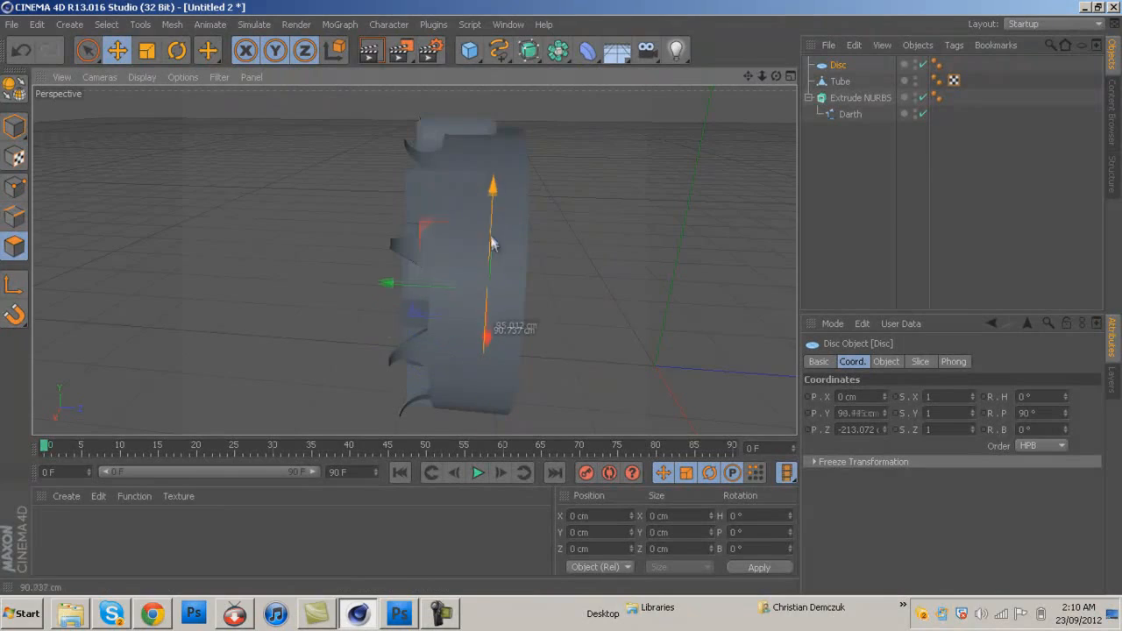
{"action": "left_click_drag", "start_coordinate": [768, 79], "coordinate": [561, 297]}
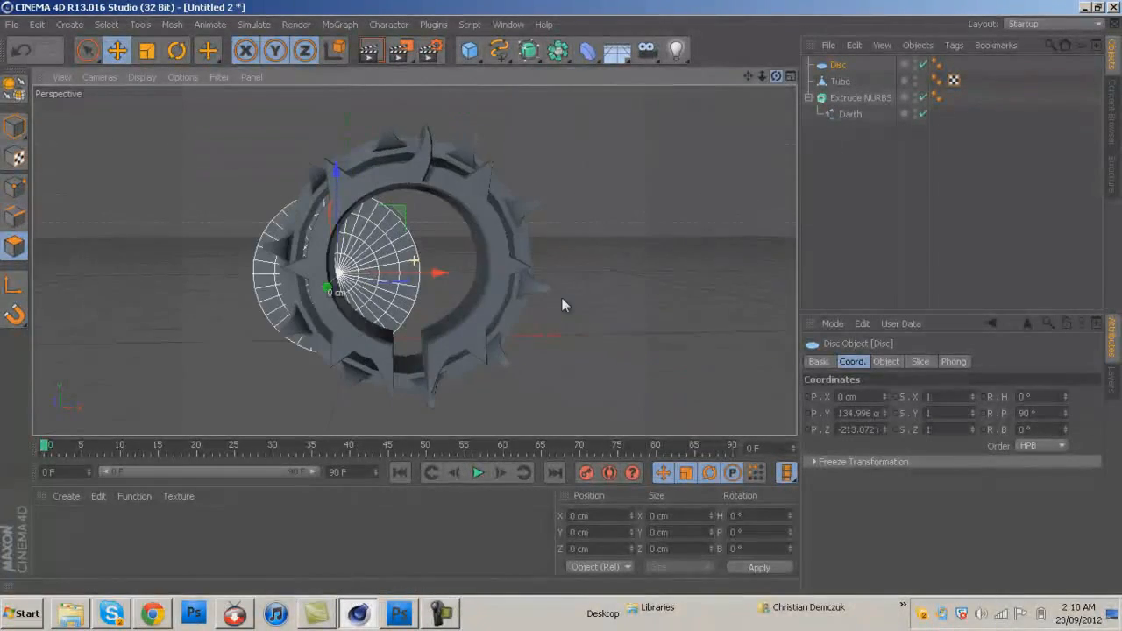
{"action": "left_click_drag", "start_coordinate": [435, 272], "coordinate": [496, 272]}
Scale the disc up to fill the tube's opening and center it at about X 83, Y 145 cm
{"action": "left_click", "coordinate": [145, 54]}
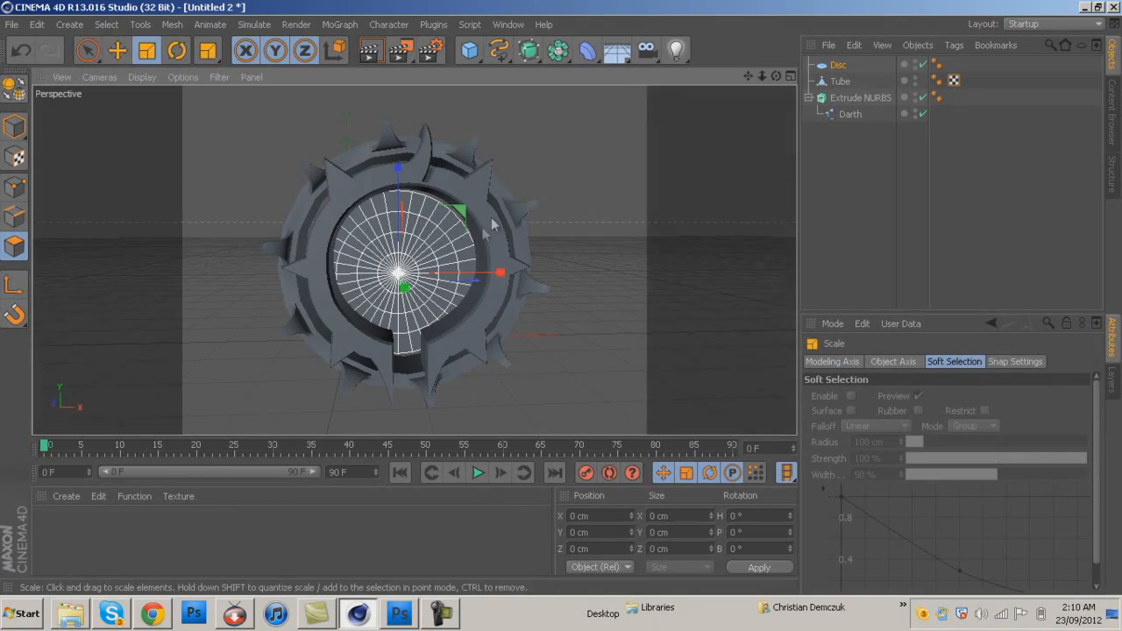
{"action": "left_click_drag", "start_coordinate": [491, 222], "coordinate": [590, 178]}
{"action": "left_click_drag", "start_coordinate": [775, 77], "coordinate": [525, 297]}
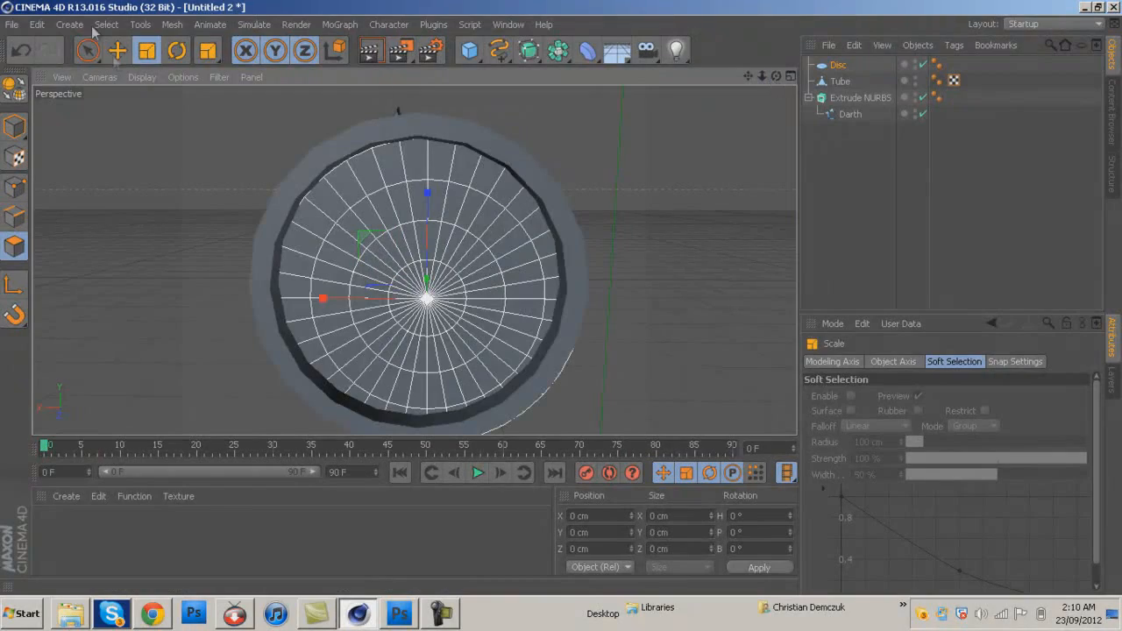
{"action": "left_click", "coordinate": [116, 50]}
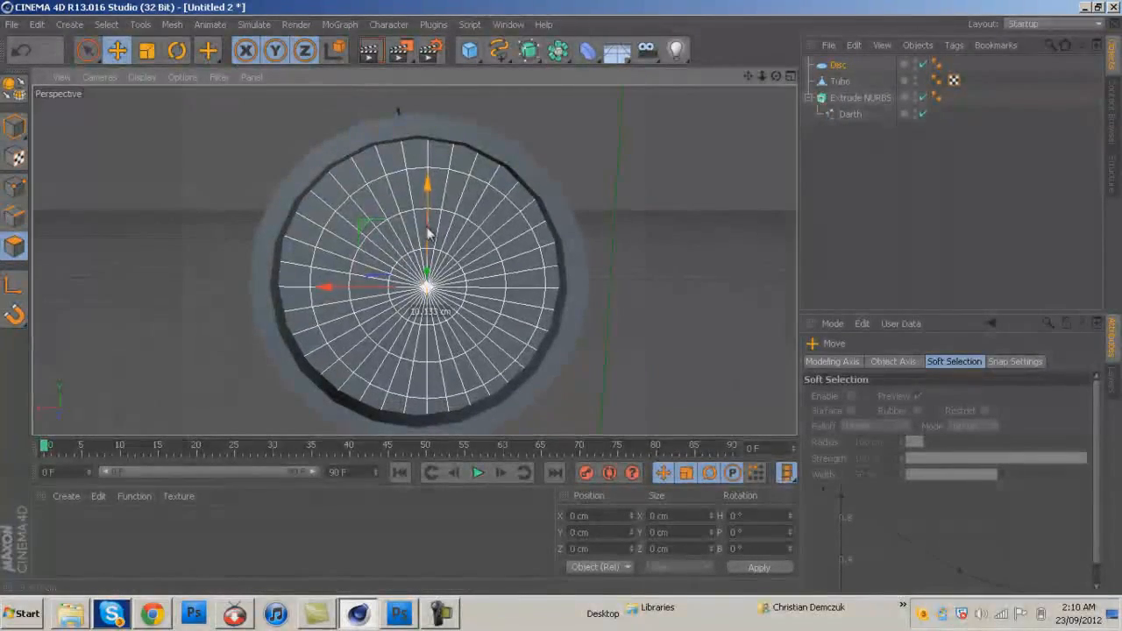
{"action": "left_click_drag", "start_coordinate": [363, 282], "coordinate": [346, 286]}
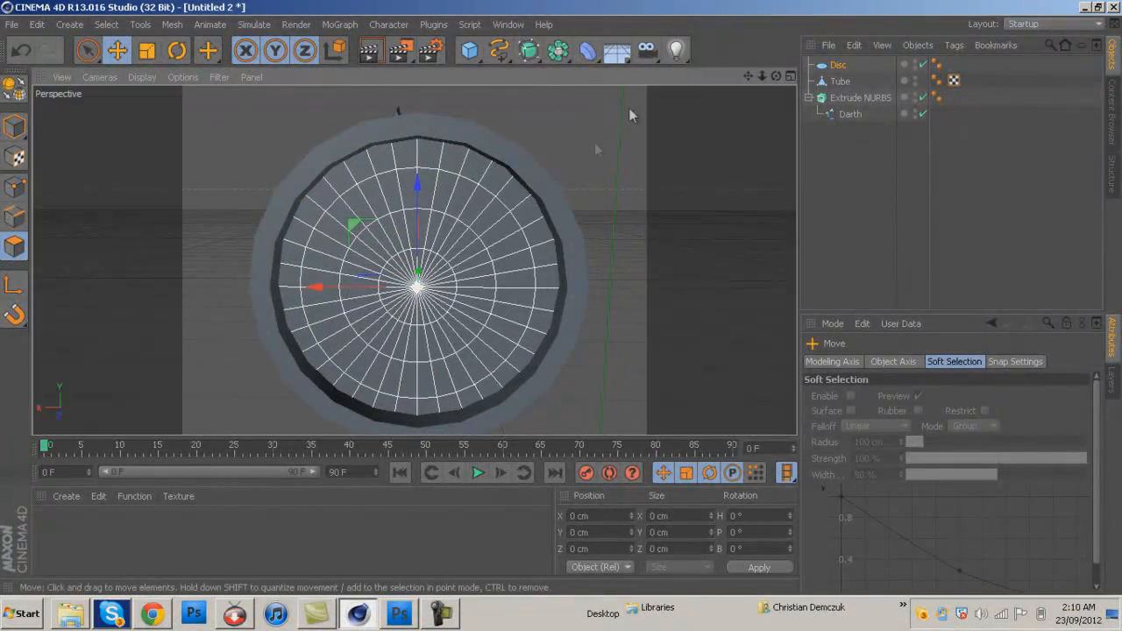
{"action": "left_click_drag", "start_coordinate": [777, 77], "coordinate": [566, 305]}
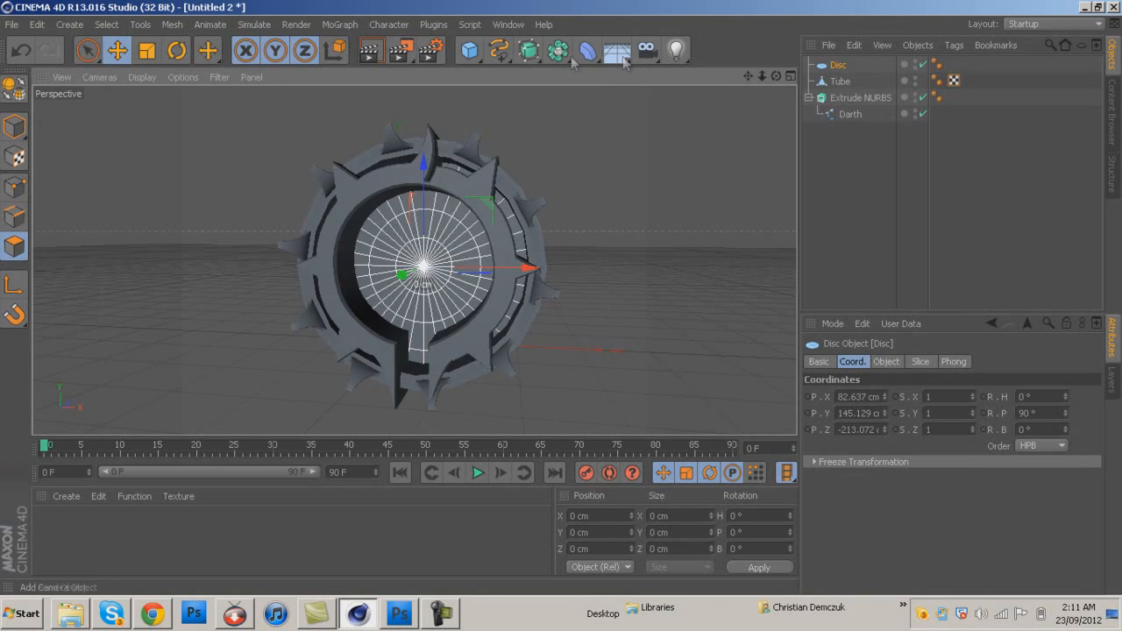
Add a second tube with a 90° pitch rotation and move it behind the logo at about X 48, Y 138 cm
{"action": "left_click", "coordinate": [471, 52]}
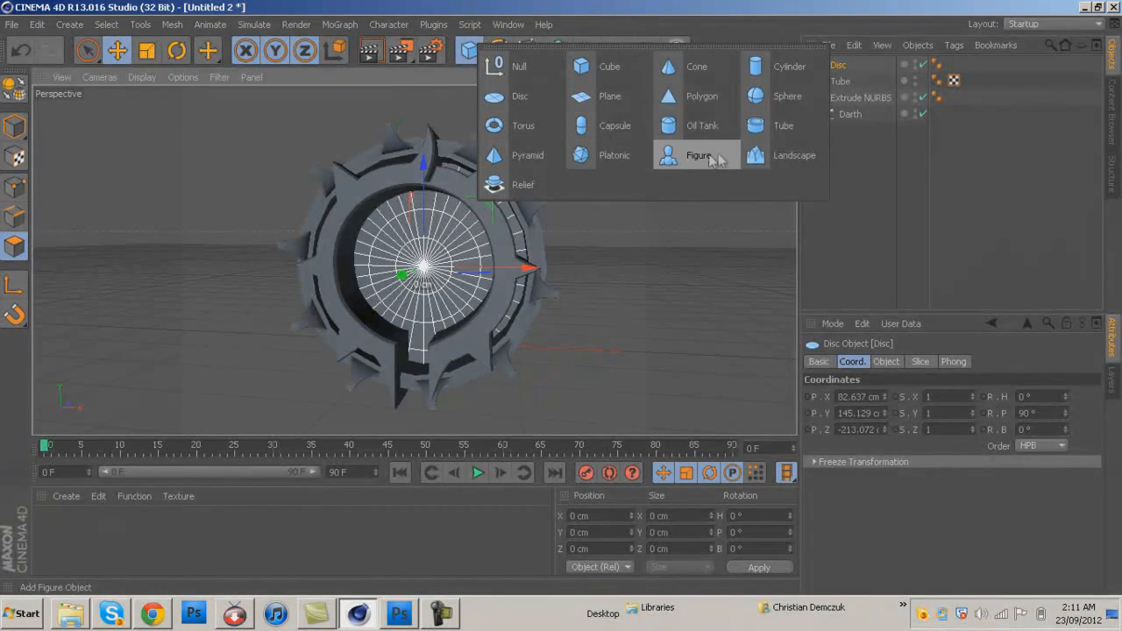
{"action": "left_click", "coordinate": [756, 125]}
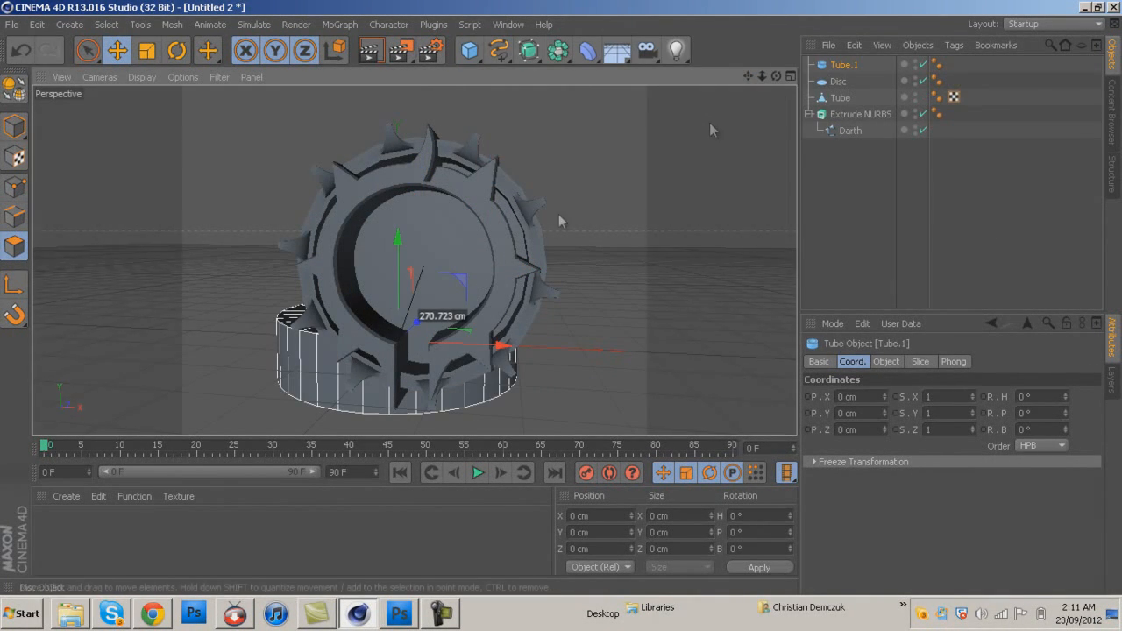
{"action": "left_click", "coordinate": [1045, 414]}
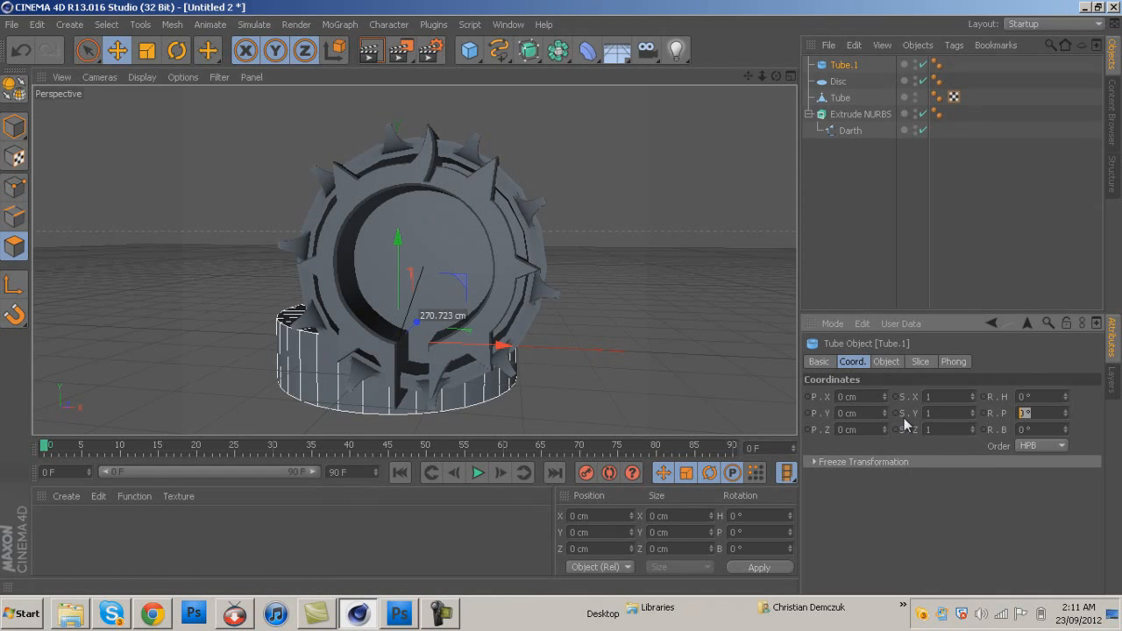
{"action": "left_click_drag", "start_coordinate": [394, 293], "coordinate": [396, 295]}
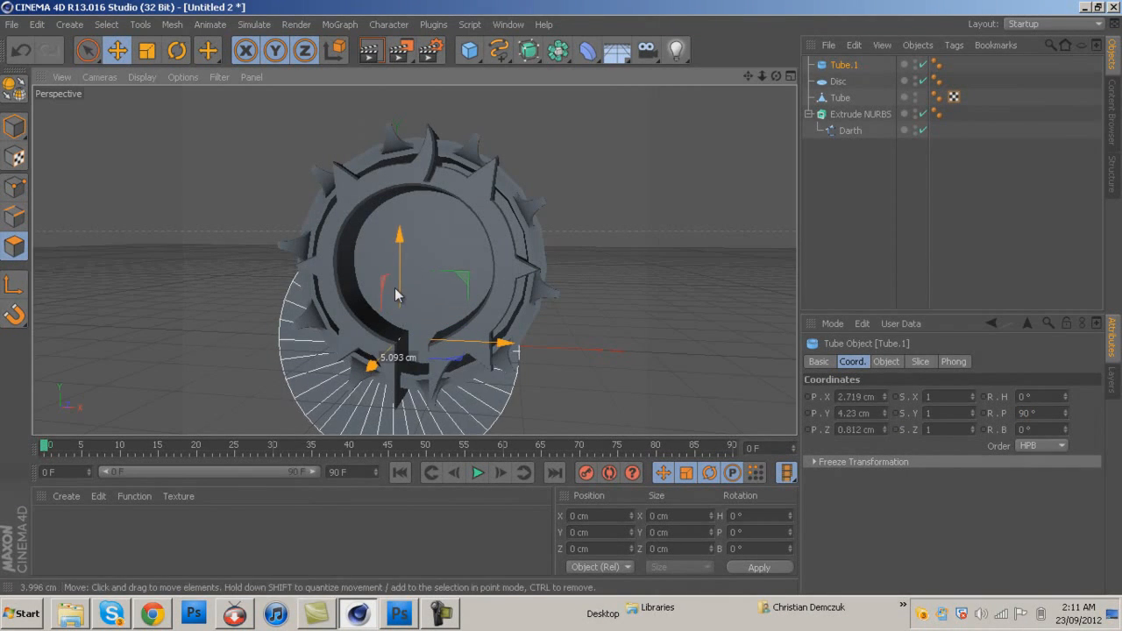
{"action": "left_click_drag", "start_coordinate": [404, 232], "coordinate": [406, 213]}
{"action": "left_click_drag", "start_coordinate": [463, 266], "coordinate": [504, 270]}
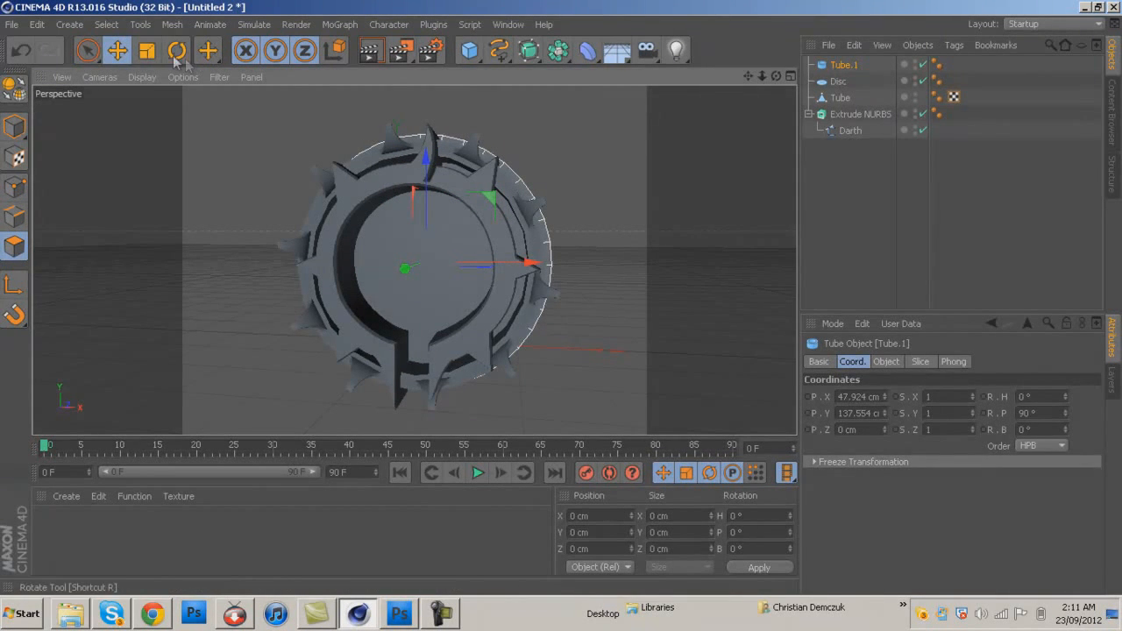
Scale the new tube up slightly, then set its inner radius to 175 cm and outer radius to 215 cm
{"action": "left_click", "coordinate": [147, 52]}
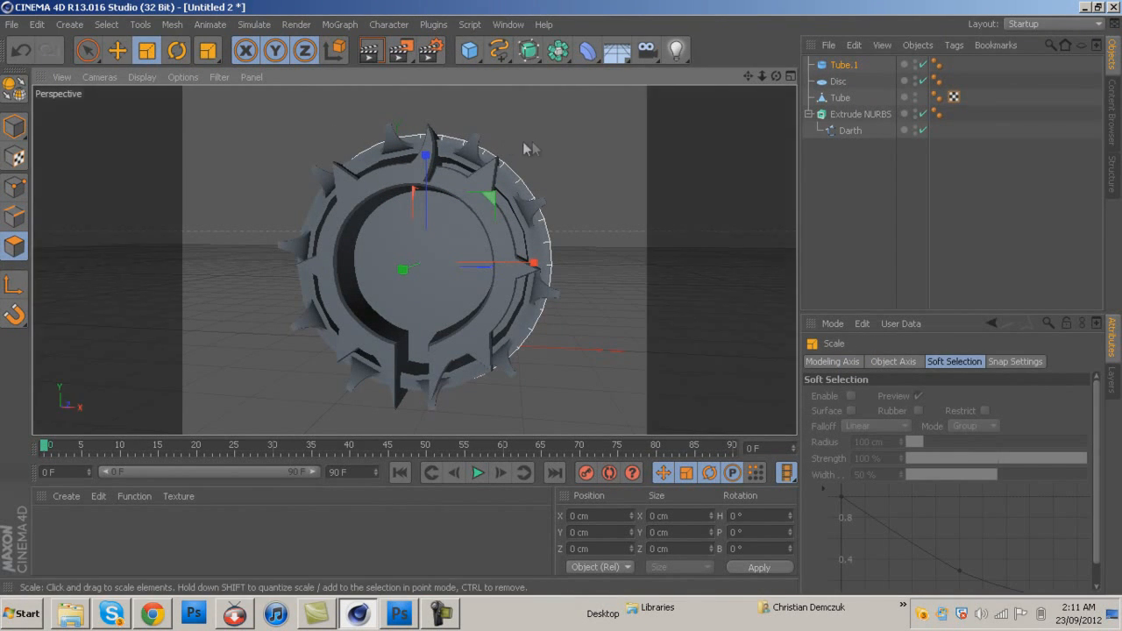
{"action": "left_click_drag", "start_coordinate": [532, 141], "coordinate": [561, 124]}
{"action": "left_click_drag", "start_coordinate": [777, 76], "coordinate": [589, 336]}
{"action": "left_click", "coordinate": [847, 65]}
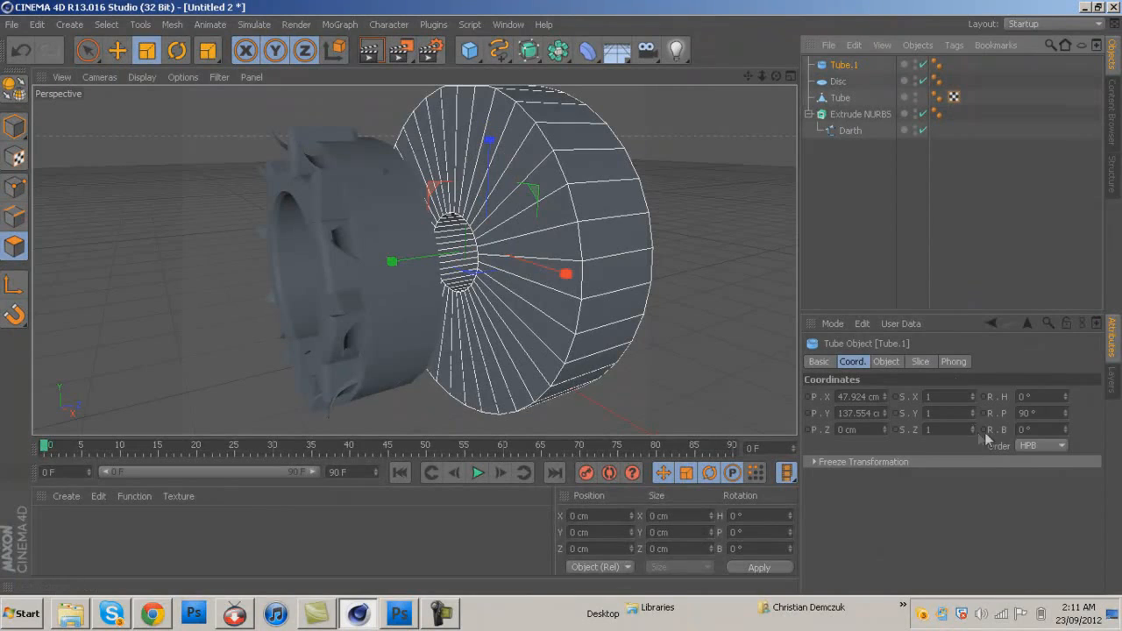
{"action": "left_click", "coordinate": [885, 361]}
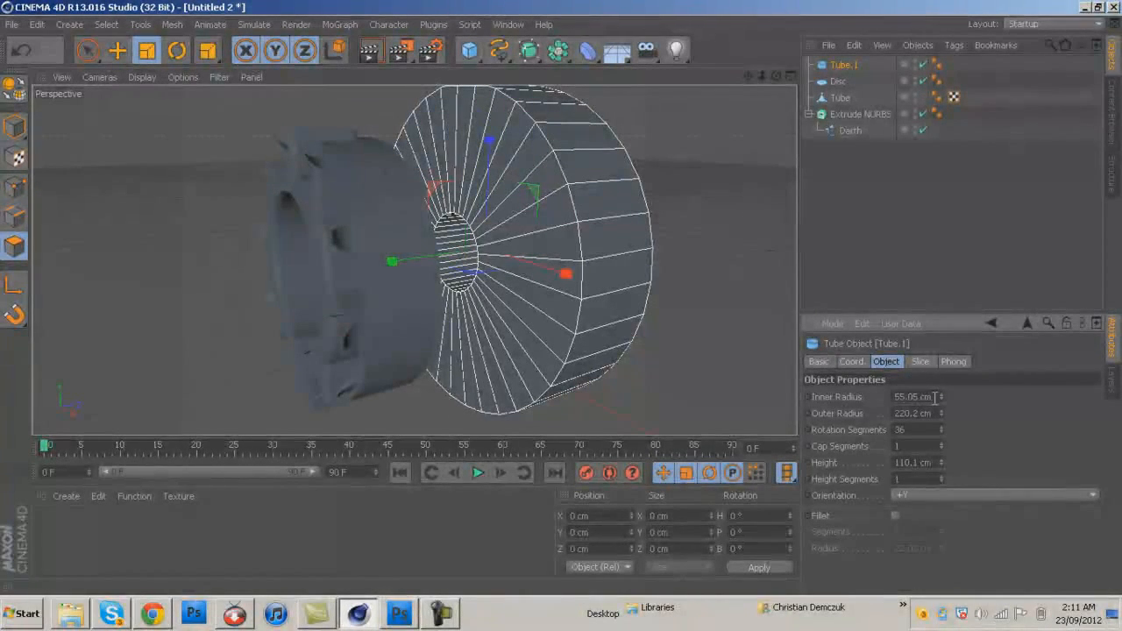
{"action": "left_click_drag", "start_coordinate": [935, 398], "coordinate": [736, 443]}
{"action": "type", "text": "175"}
{"action": "key", "text": "Return"}
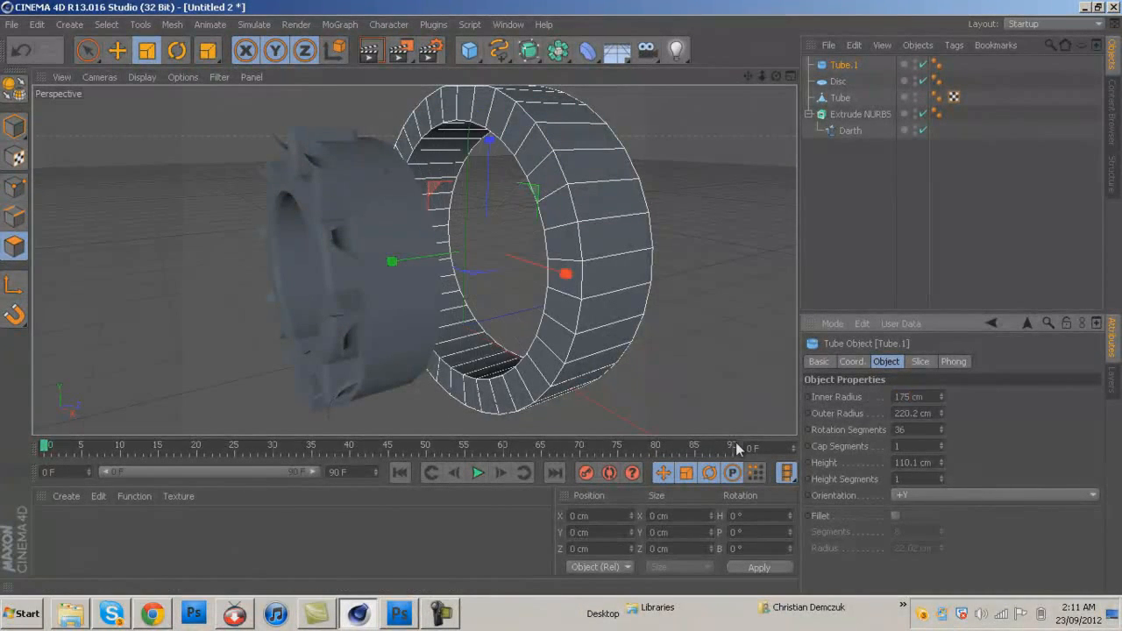
{"action": "left_click_drag", "start_coordinate": [939, 420], "coordinate": [651, 458]}
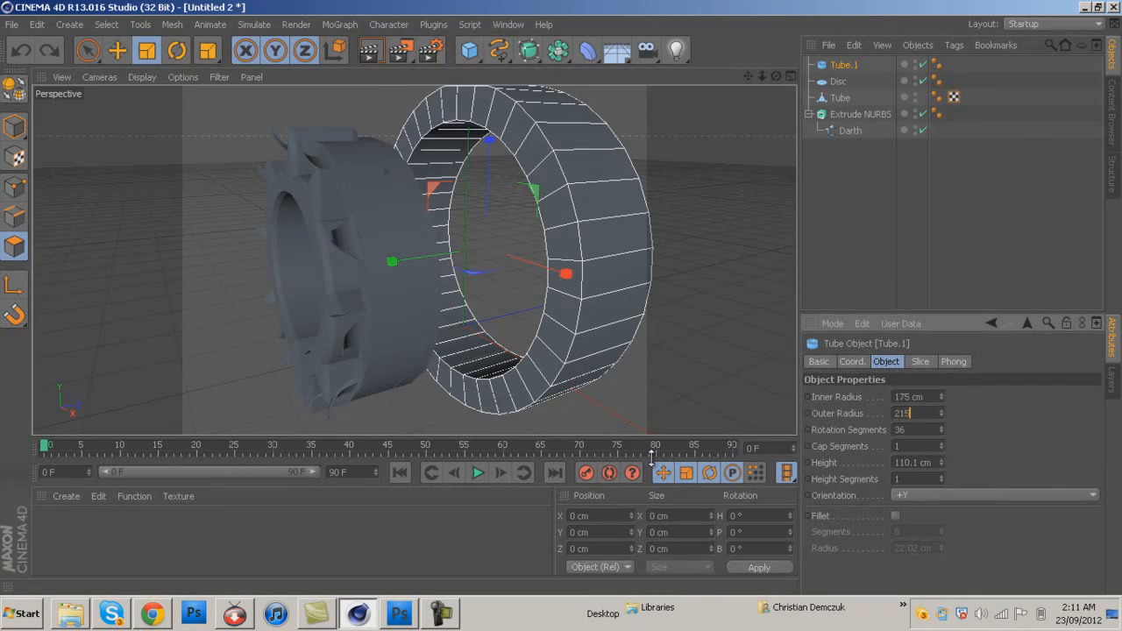
{"action": "key", "text": "Return"}
Move the new tube forward along its depth axis until it surrounds the spiked ring, and recenter it on the logo
{"action": "left_click_drag", "start_coordinate": [569, 243], "coordinate": [473, 277]}
{"action": "left_click", "coordinate": [117, 53]}
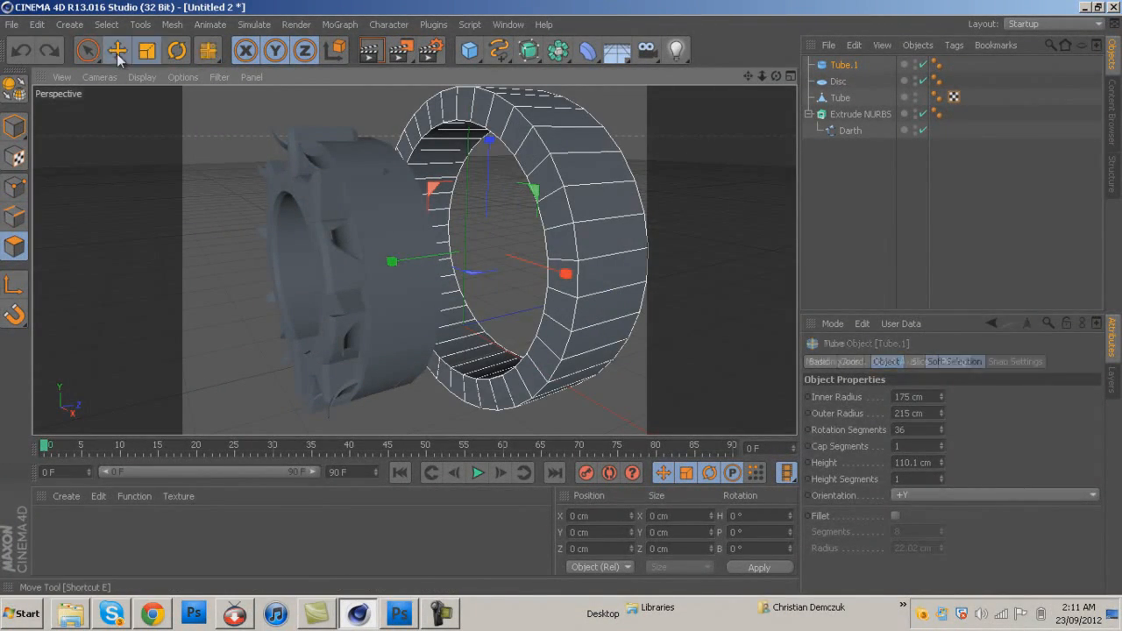
{"action": "left_click_drag", "start_coordinate": [415, 259], "coordinate": [402, 271]}
{"action": "left_click_drag", "start_coordinate": [774, 78], "coordinate": [500, 204]}
{"action": "scroll", "coordinate": [501, 204], "scroll_direction": "down", "scroll_amount": 3}
{"action": "left_click_drag", "start_coordinate": [445, 266], "coordinate": [469, 261]}
{"action": "left_click_drag", "start_coordinate": [392, 226], "coordinate": [394, 208]}
Scale the outer tube to about 181 cm outer radius and nudge it along X to center it around the spiked ring
{"action": "left_click", "coordinate": [150, 52]}
{"action": "left_click_drag", "start_coordinate": [532, 157], "coordinate": [464, 212]}
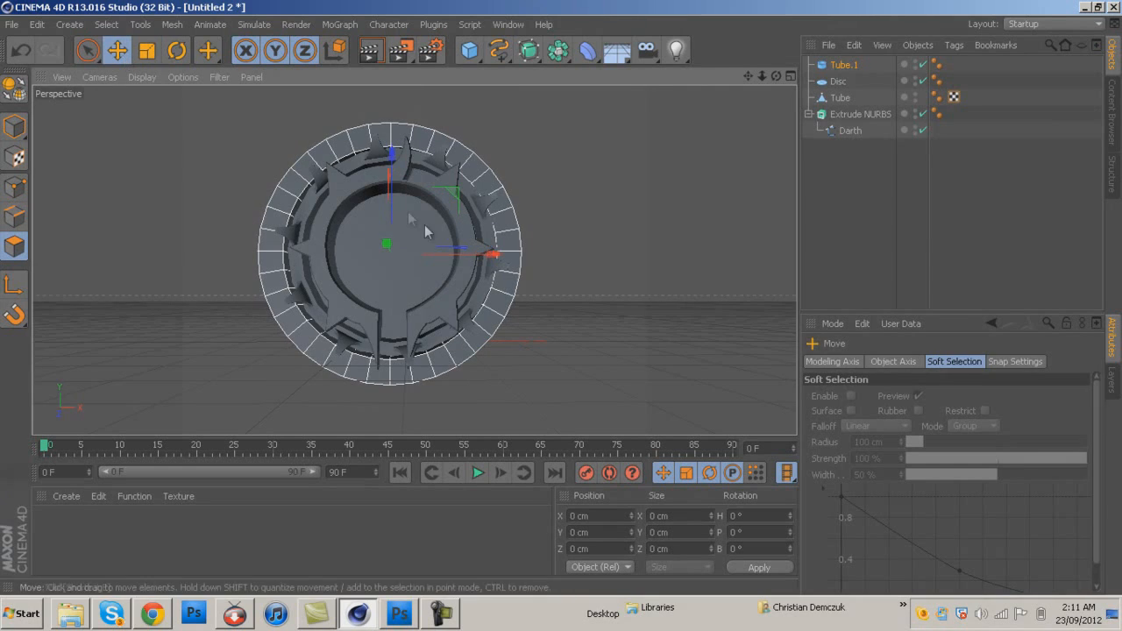
{"action": "left_click_drag", "start_coordinate": [481, 253], "coordinate": [471, 260]}
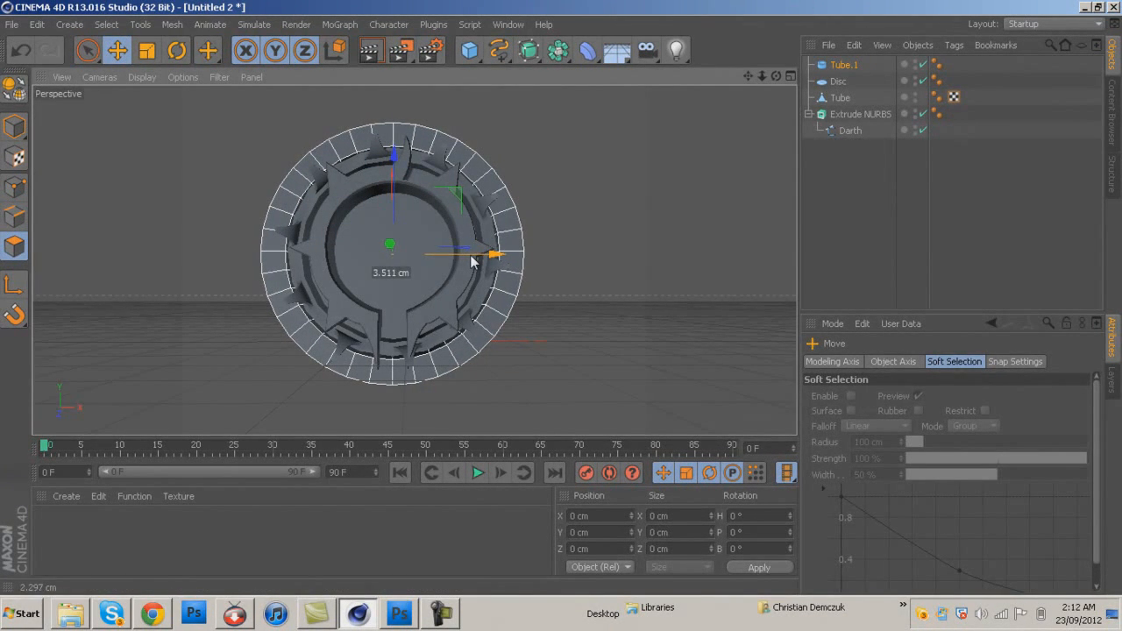
{"action": "left_click_drag", "start_coordinate": [504, 175], "coordinate": [525, 163]}
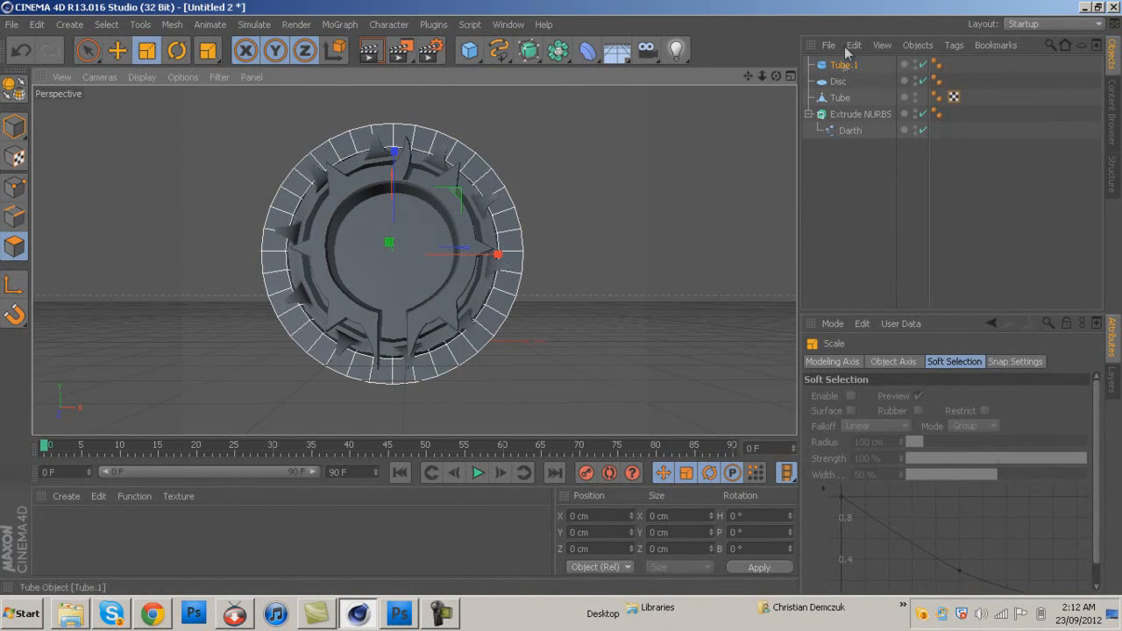
Set the outer tube's rotation segments to 20 and its cap segments to 3
{"action": "left_click", "coordinate": [841, 68]}
{"action": "left_click", "coordinate": [855, 362]}
{"action": "left_click", "coordinate": [879, 361]}
{"action": "left_click_drag", "start_coordinate": [918, 431], "coordinate": [792, 429]}
{"action": "type", "text": "20"}
{"action": "key", "text": "Return"}
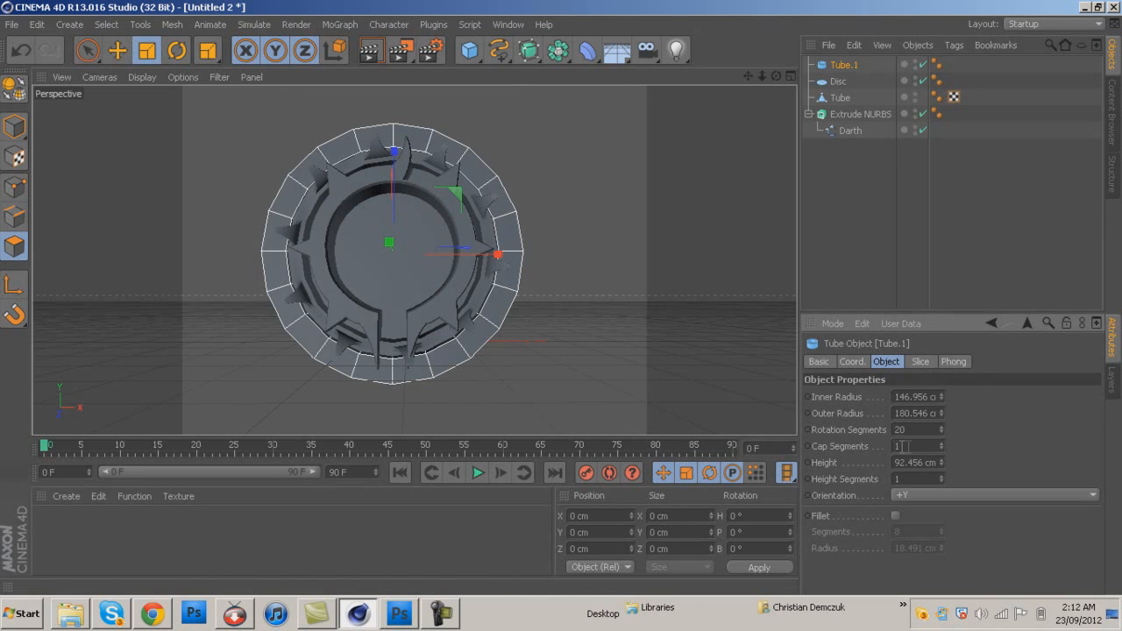
{"action": "key", "text": "Tab"}
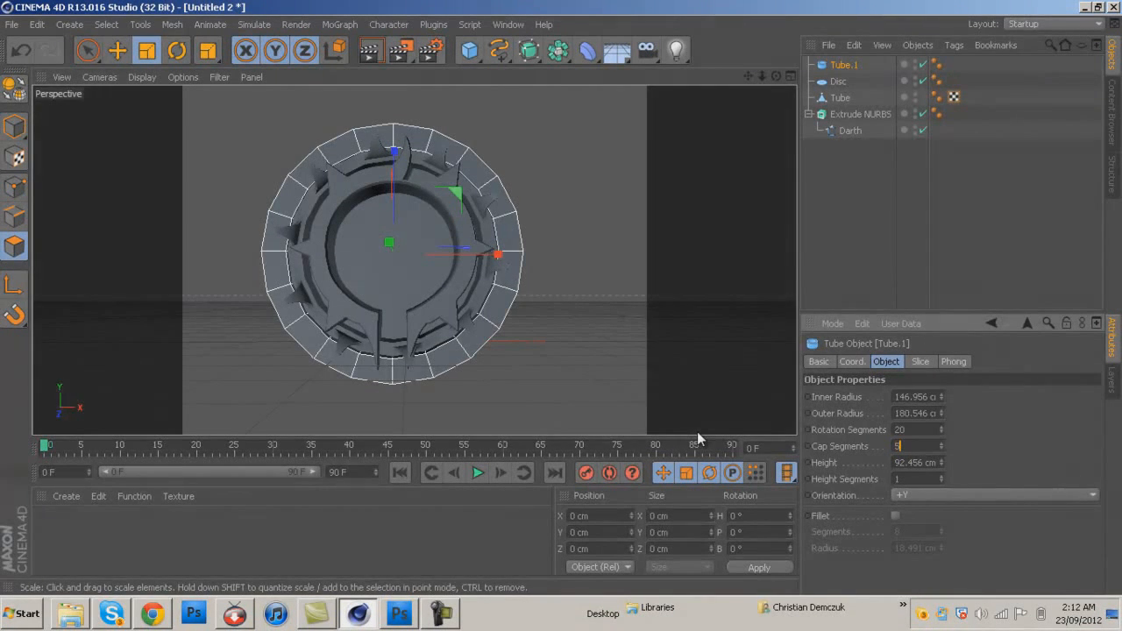
{"action": "key", "text": "Return"}
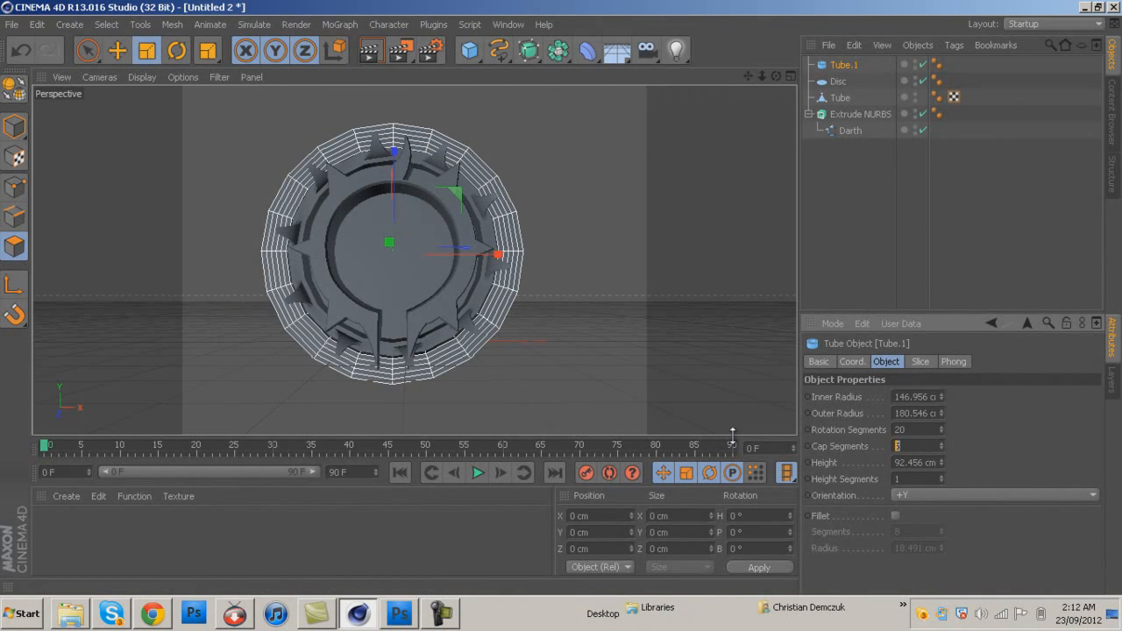
{"action": "key", "text": "Return"}
Make the outer tube editable as a polygon object
{"action": "scroll", "coordinate": [210, 218], "scroll_direction": "up", "scroll_amount": 3}
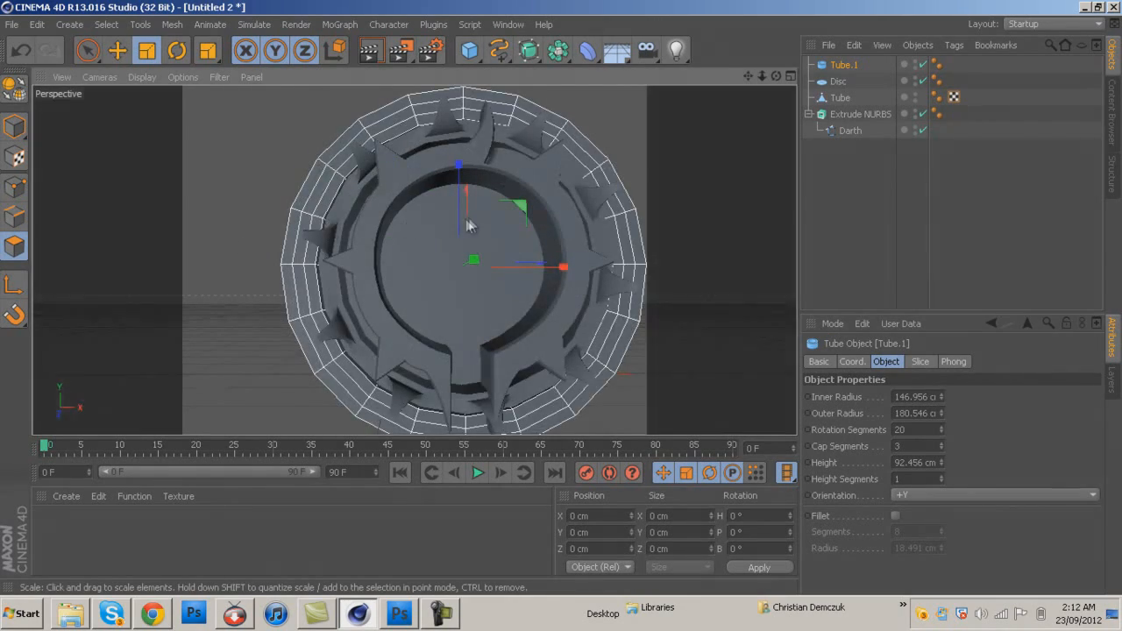
{"action": "scroll", "coordinate": [236, 215], "scroll_direction": "up", "scroll_amount": 4}
{"action": "scroll", "coordinate": [237, 214], "scroll_direction": "down", "scroll_amount": 3}
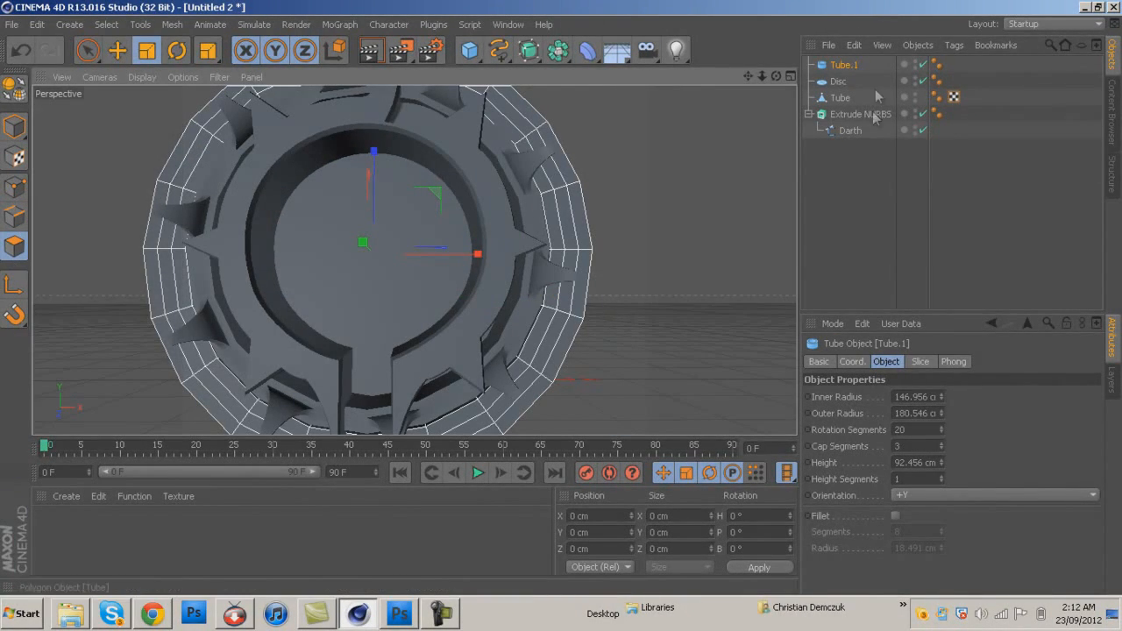
{"action": "right_click", "coordinate": [847, 66]}
{"action": "left_click", "coordinate": [895, 350]}
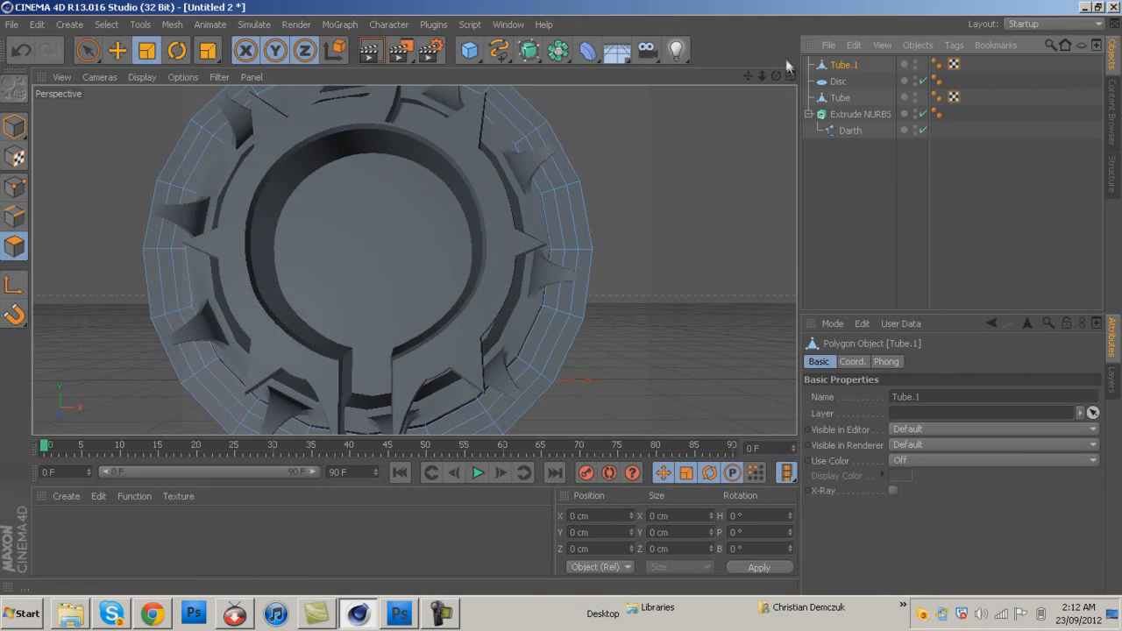
Select every second polygon in the middle row of the outer tube's front face, all the way around
{"action": "left_click_drag", "start_coordinate": [776, 77], "coordinate": [518, 377]}
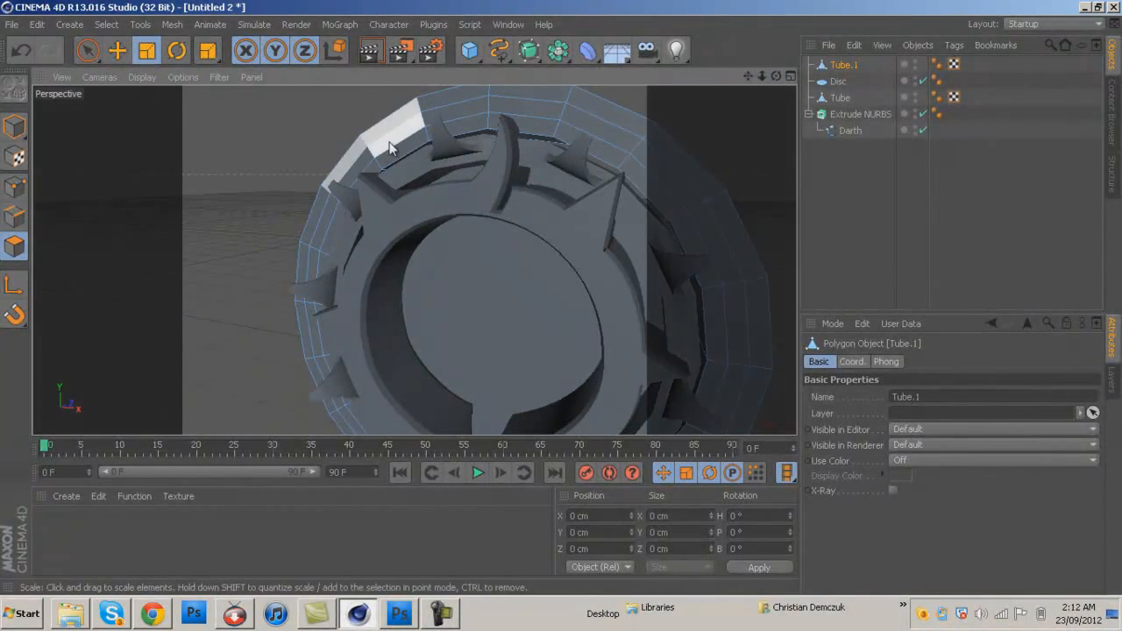
{"action": "left_click", "coordinate": [391, 146]}
{"action": "left_click", "coordinate": [525, 104], "text": "shift"}
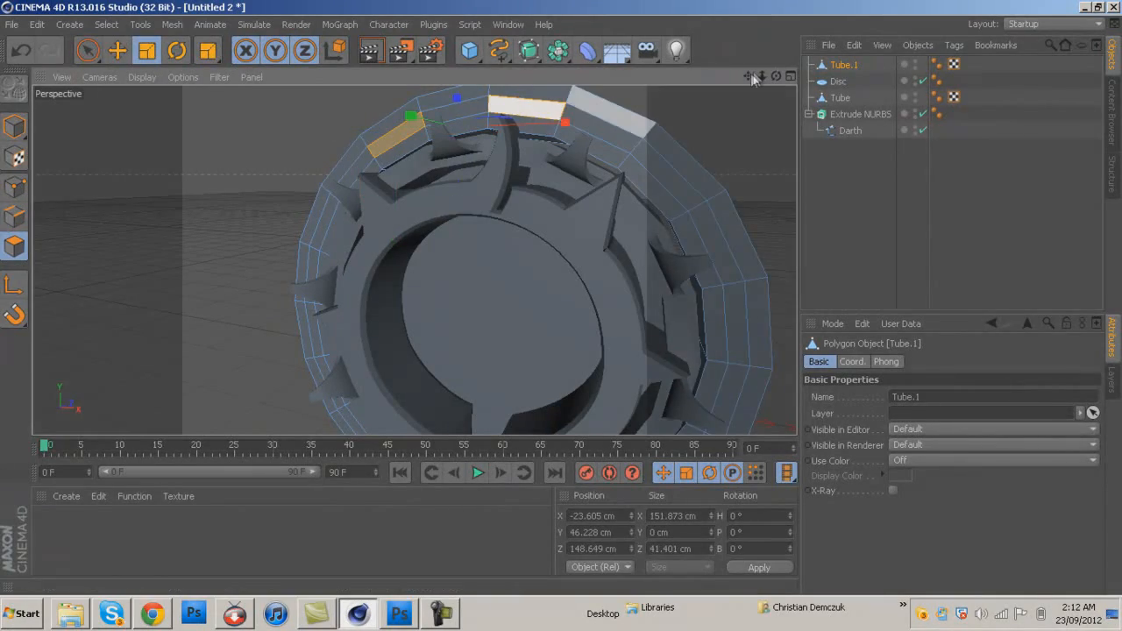
{"action": "left_click_drag", "start_coordinate": [751, 76], "coordinate": [526, 280]}
{"action": "left_click", "coordinate": [502, 149], "text": "shift"}
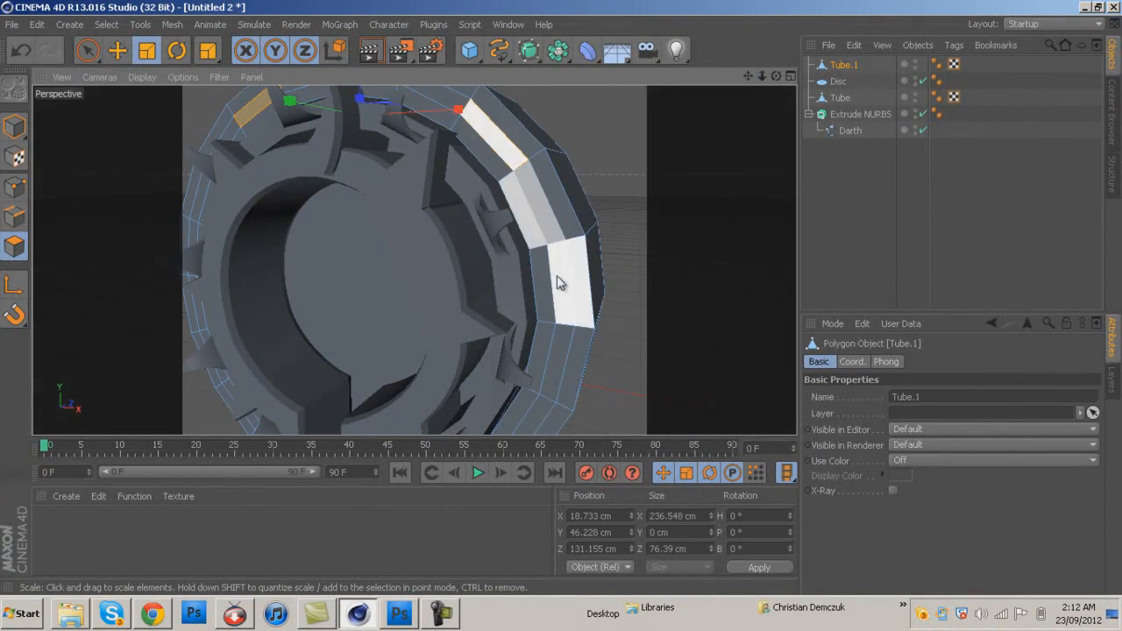
{"action": "left_click", "coordinate": [557, 277], "text": "shift"}
{"action": "left_click", "coordinate": [532, 424], "text": "shift"}
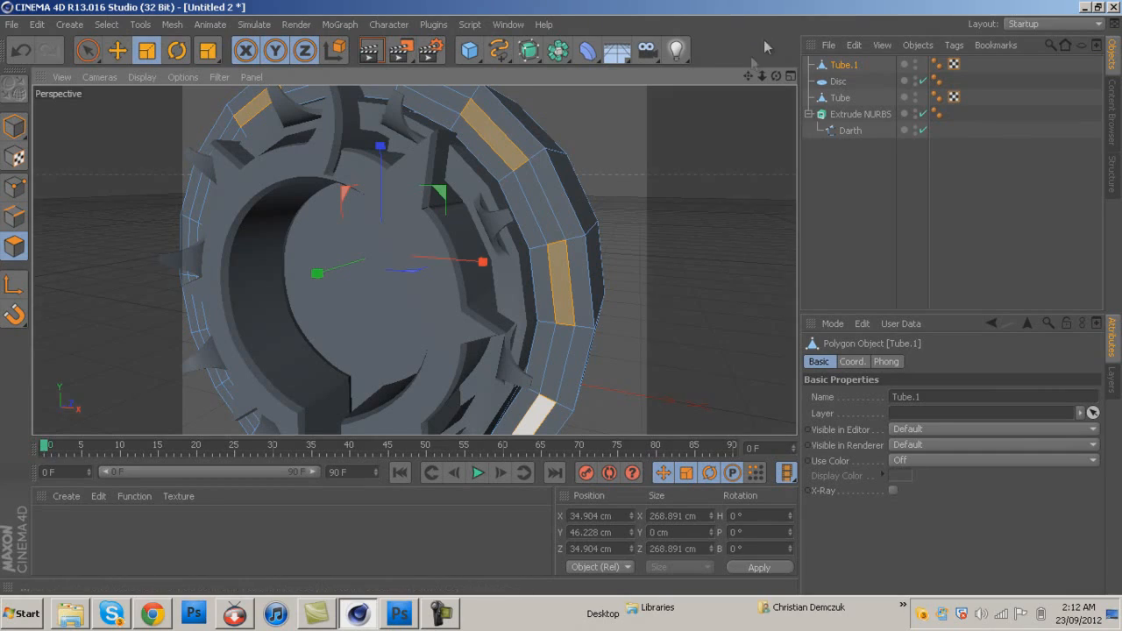
{"action": "left_click_drag", "start_coordinate": [747, 76], "coordinate": [599, 256]}
{"action": "left_click", "coordinate": [481, 329], "text": "shift"}
{"action": "left_click", "coordinate": [403, 351], "text": "shift"}
{"action": "left_click", "coordinate": [331, 364], "text": "shift"}
{"action": "left_click", "coordinate": [231, 312], "text": "shift"}
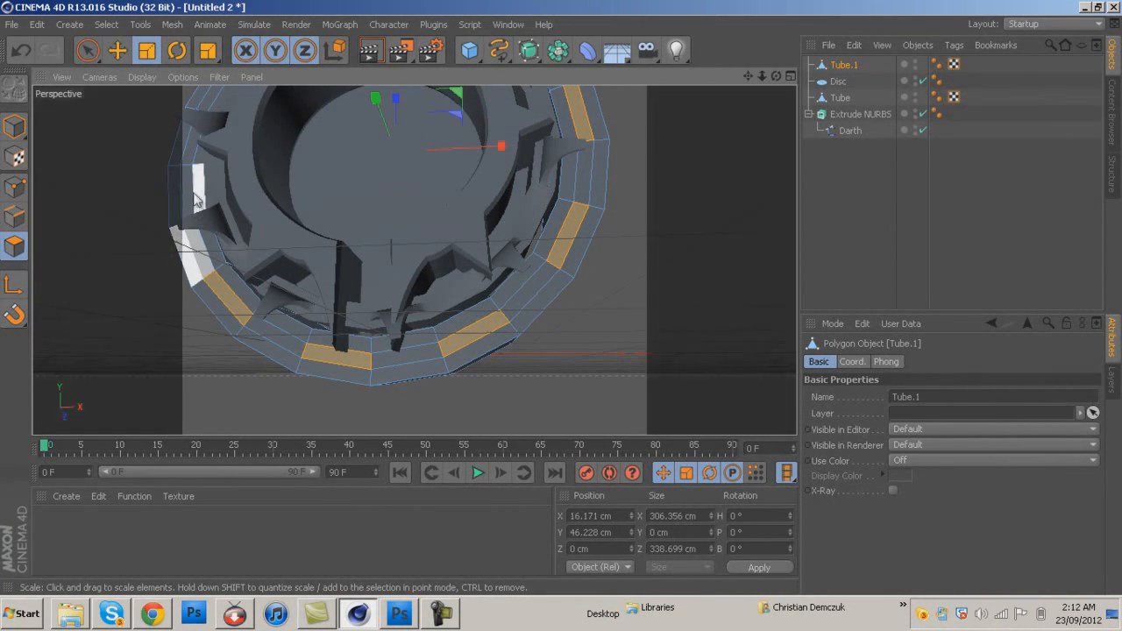
{"action": "left_click", "coordinate": [192, 198], "text": "shift"}
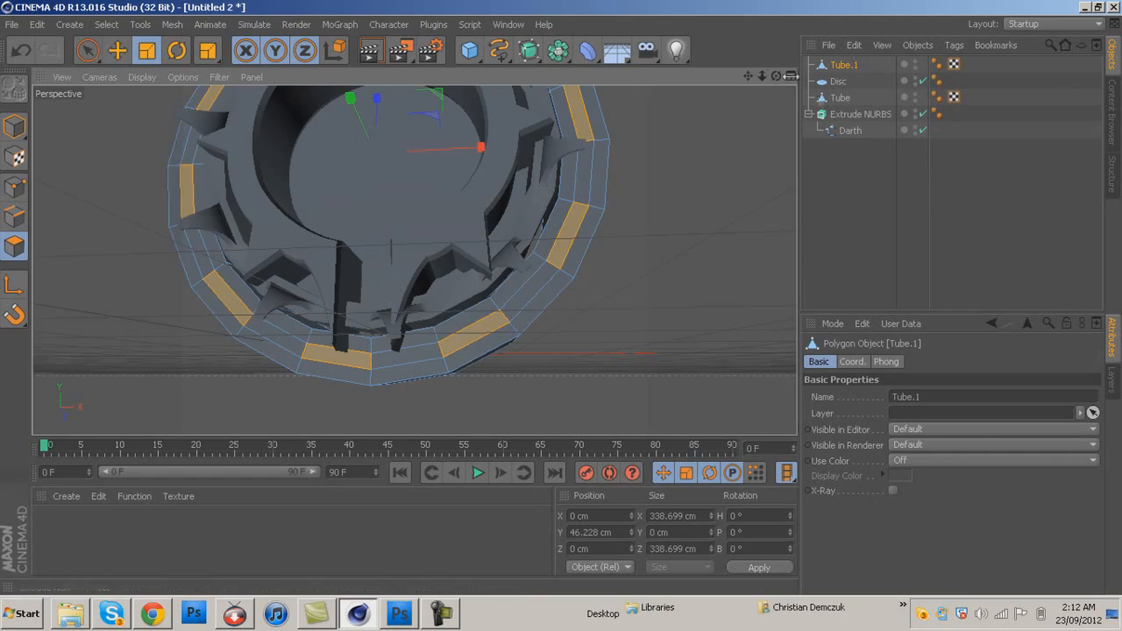
Extrude the selected polygons inward with an offset of about -13.8 cm and clear the polygon selection
{"action": "middle_click_drag", "start_coordinate": [561, 303], "coordinate": [561, 296], "text": "alt"}
{"action": "left_click_drag", "start_coordinate": [561, 297], "coordinate": [560, 301], "text": "alt"}
{"action": "scroll", "coordinate": [550, 151], "scroll_direction": "down", "scroll_amount": 3}
{"action": "left_click_drag", "start_coordinate": [776, 76], "coordinate": [602, 154]}
{"action": "right_click", "coordinate": [602, 153]}
{"action": "left_click", "coordinate": [640, 300]}
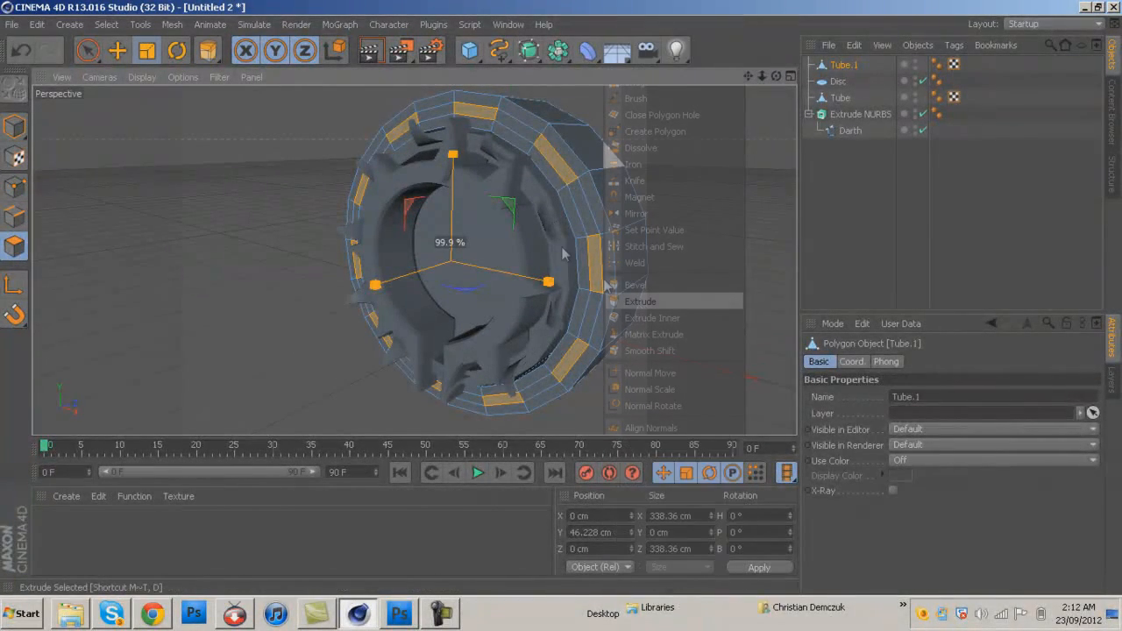
{"action": "left_click_drag", "start_coordinate": [624, 298], "coordinate": [530, 316]}
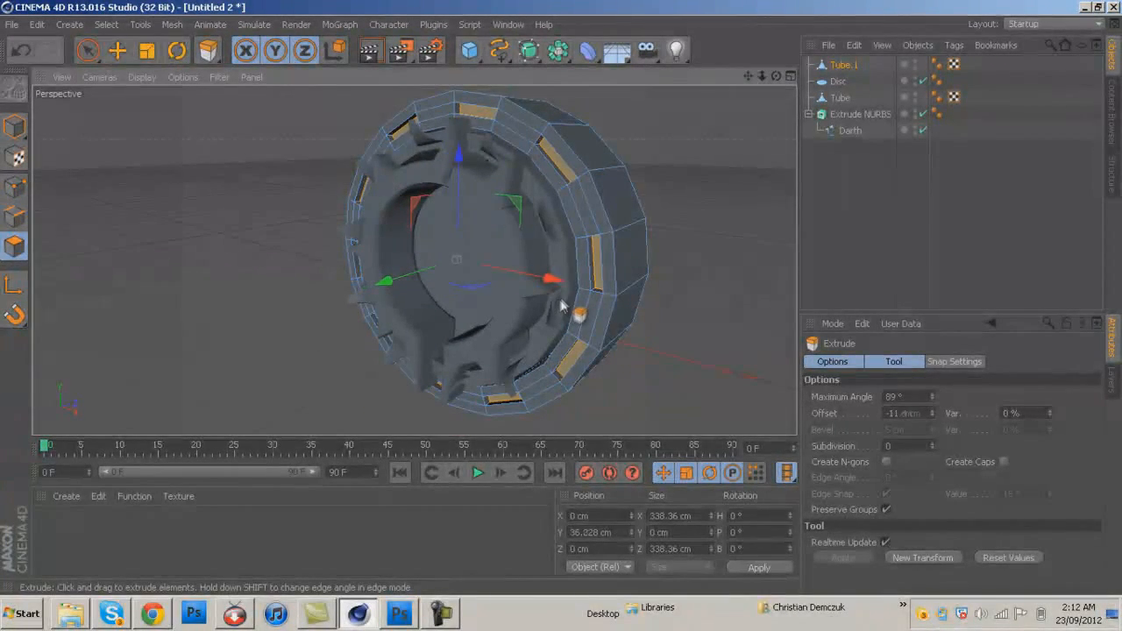
{"action": "left_click", "coordinate": [248, 170]}
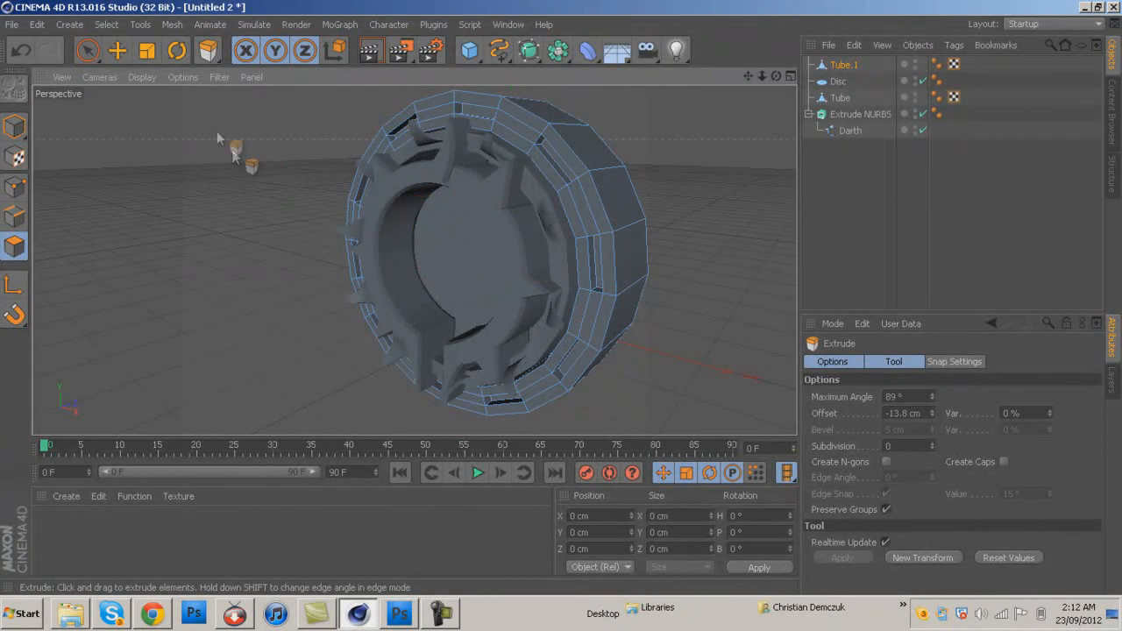
Select both tubes, the disc and the Extrude NURBS object together
{"action": "left_click_drag", "start_coordinate": [776, 78], "coordinate": [559, 303]}
{"action": "left_click_drag", "start_coordinate": [760, 78], "coordinate": [561, 303]}
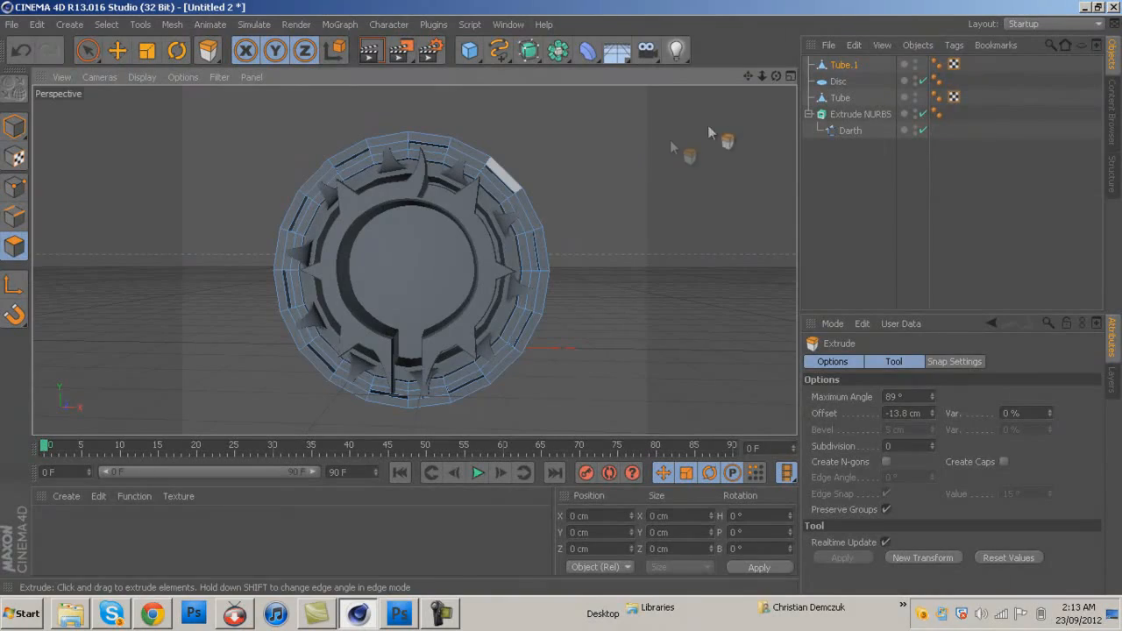
{"action": "left_click_drag", "start_coordinate": [776, 76], "coordinate": [559, 307]}
{"action": "left_click", "coordinate": [851, 64]}
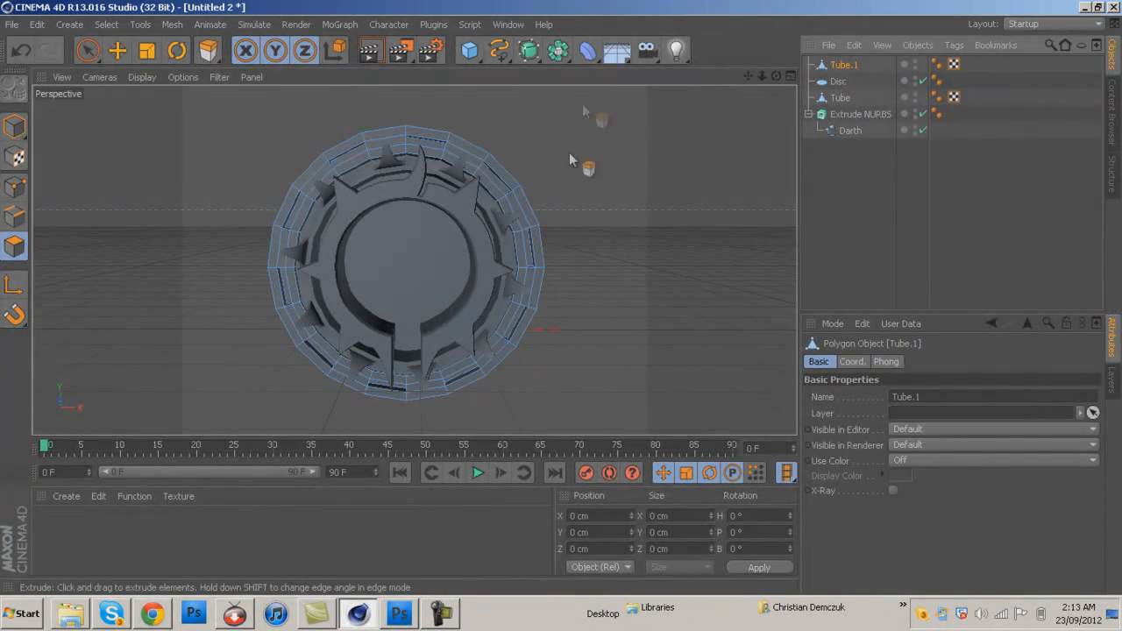
{"action": "left_click", "coordinate": [848, 117], "text": "shift"}
{"action": "left_click", "coordinate": [843, 65]}
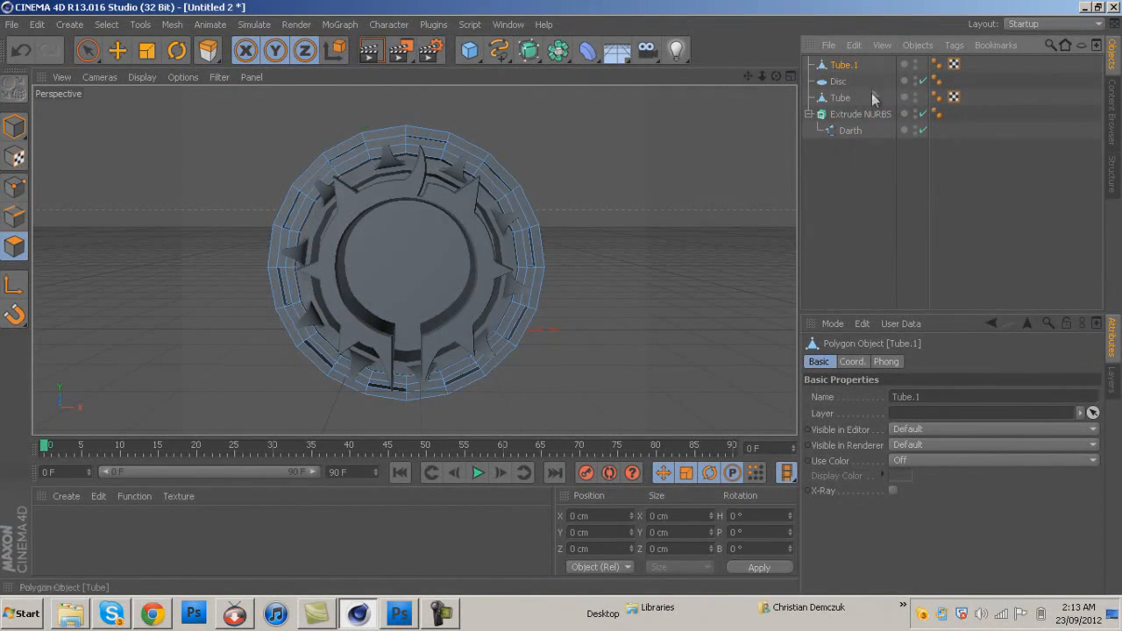
{"action": "left_click", "coordinate": [859, 116], "text": "shift"}
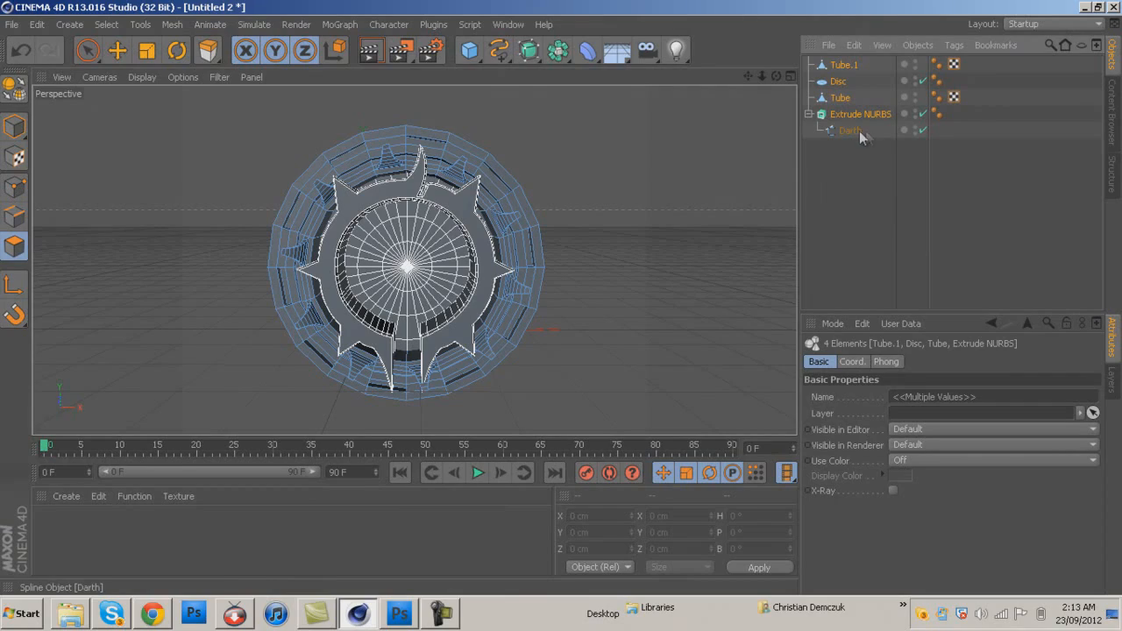
Switch to the file explorer and open the C4D lightroom folder on the Desktop under PhotoshopPortable > Gfx pack
{"action": "left_click", "coordinate": [72, 614]}
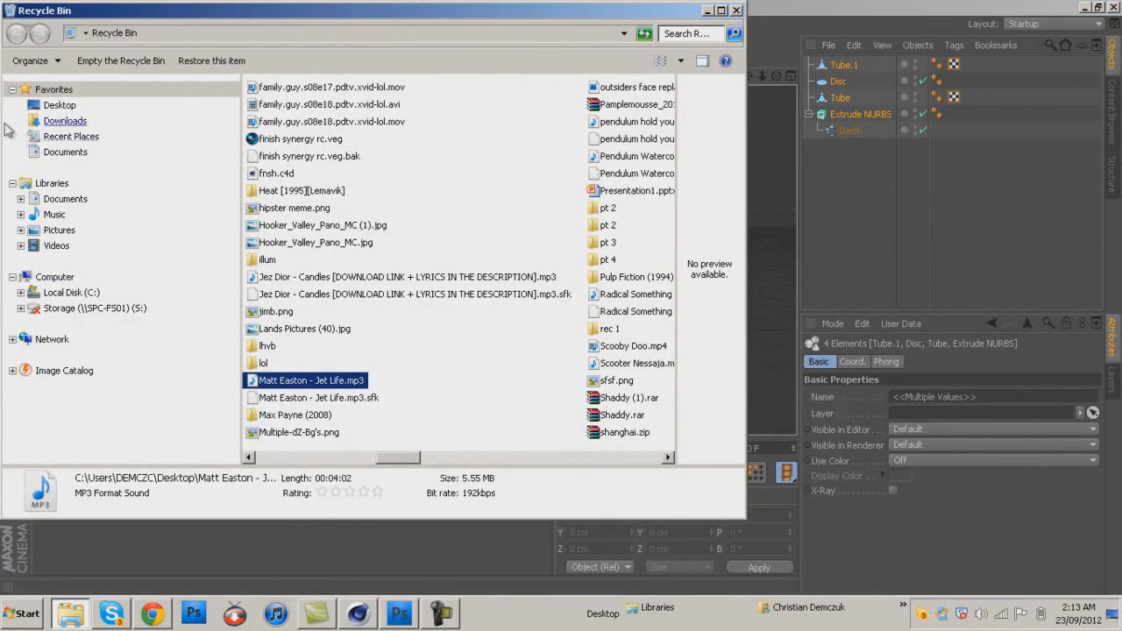
{"action": "left_click", "coordinate": [60, 104]}
{"action": "double_click", "coordinate": [435, 324]}
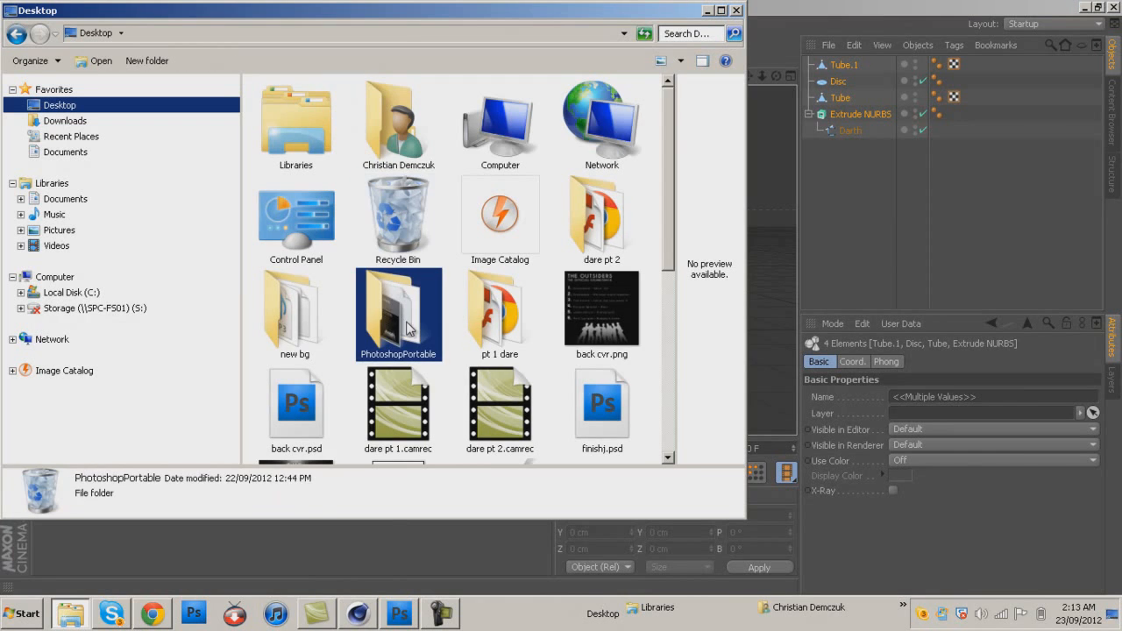
{"action": "double_click", "coordinate": [302, 201]}
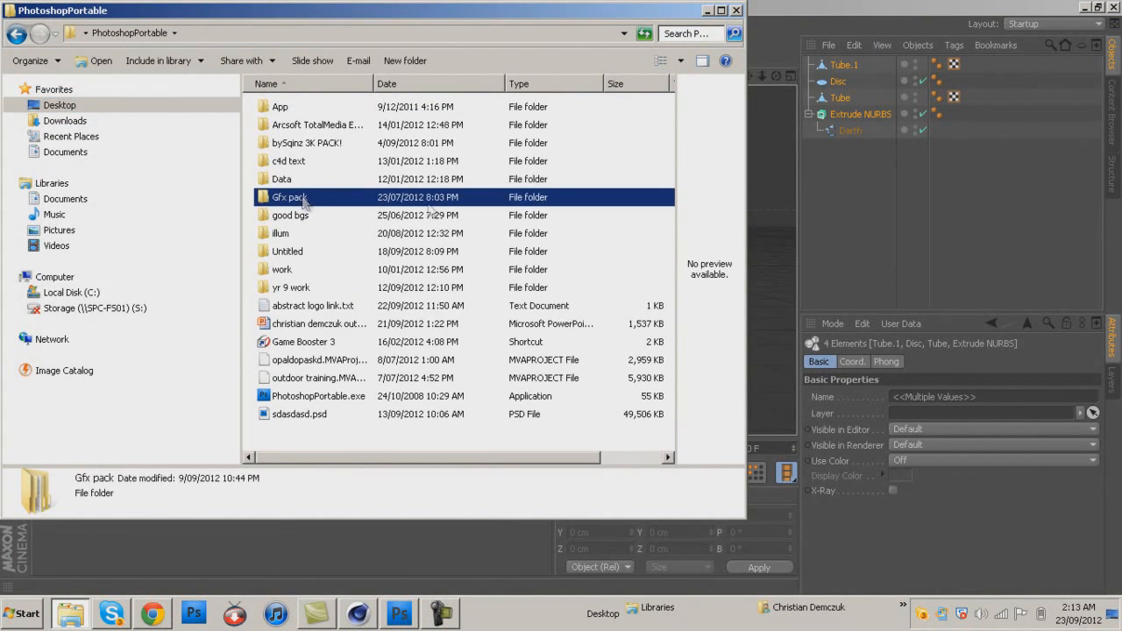
{"action": "double_click", "coordinate": [312, 164]}
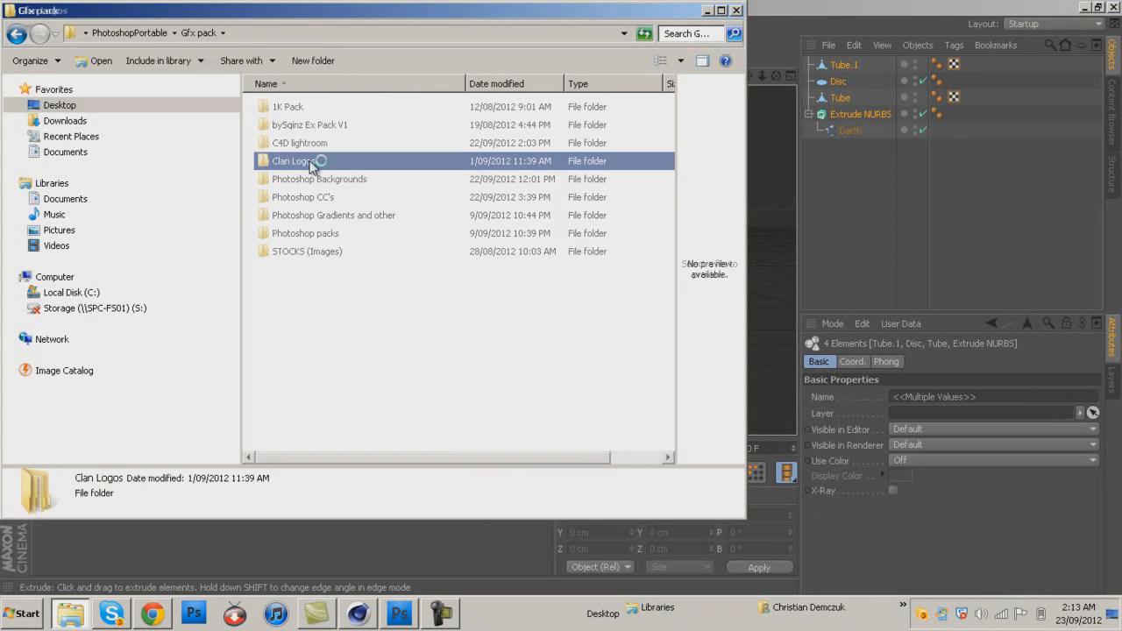
{"action": "key", "text": "BackSpace"}
{"action": "double_click", "coordinate": [303, 143]}
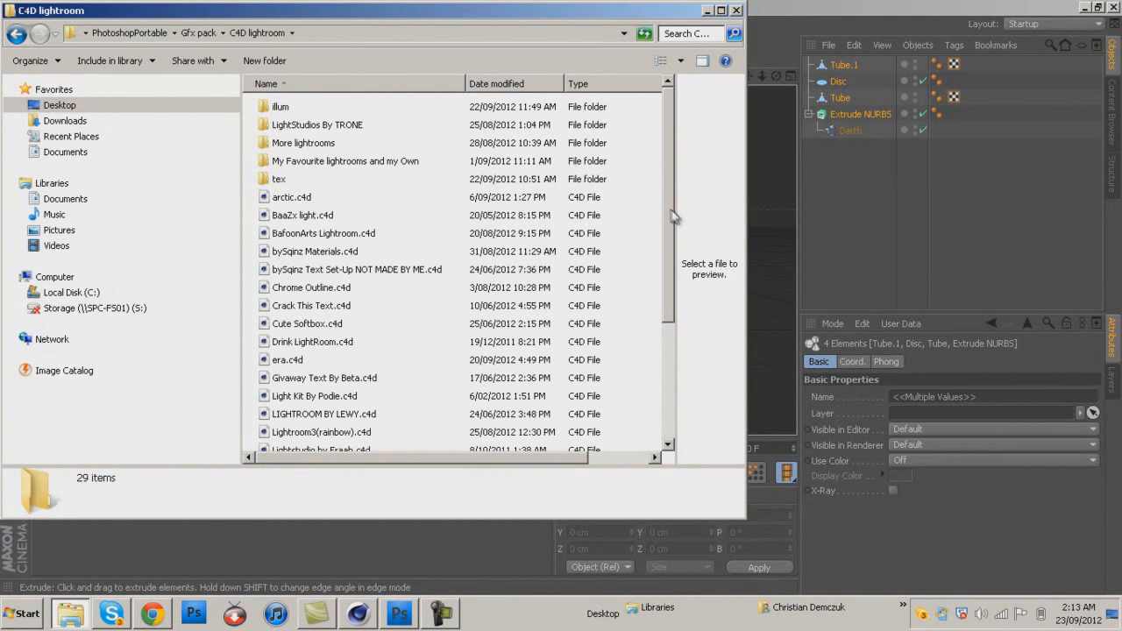
Look through the C4D lightroom folder and its My Favourite lightrooms and my Own and More lightrooms subfolders for a suitable scene
{"action": "scroll", "coordinate": [677, 280], "scroll_direction": "down", "scroll_amount": 3}
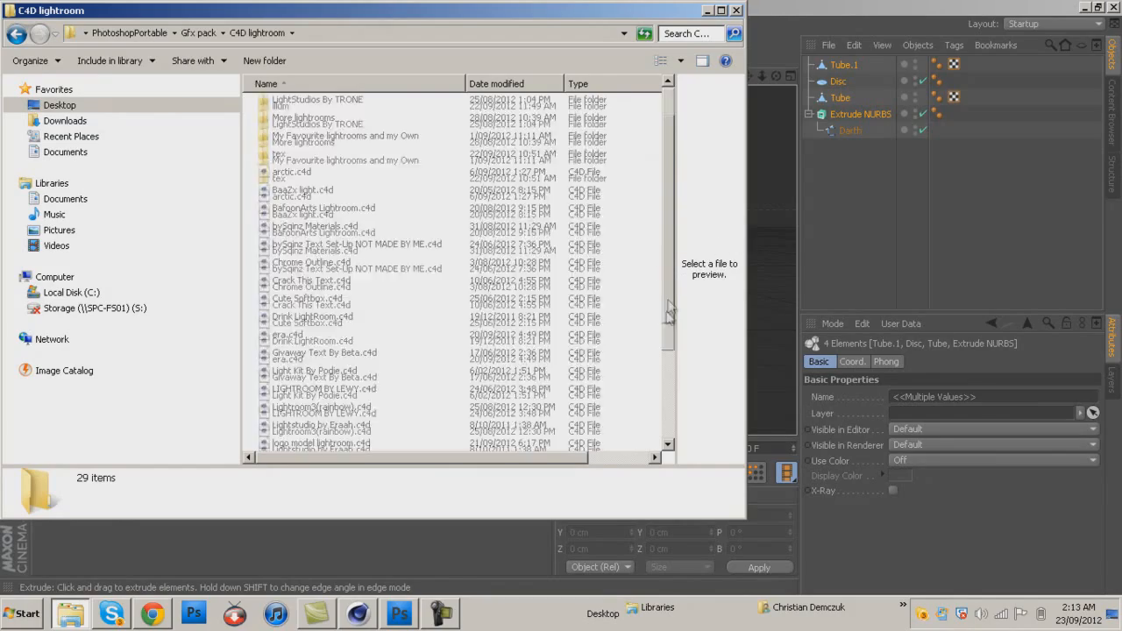
{"action": "scroll", "coordinate": [688, 208], "scroll_direction": "up", "scroll_amount": 3}
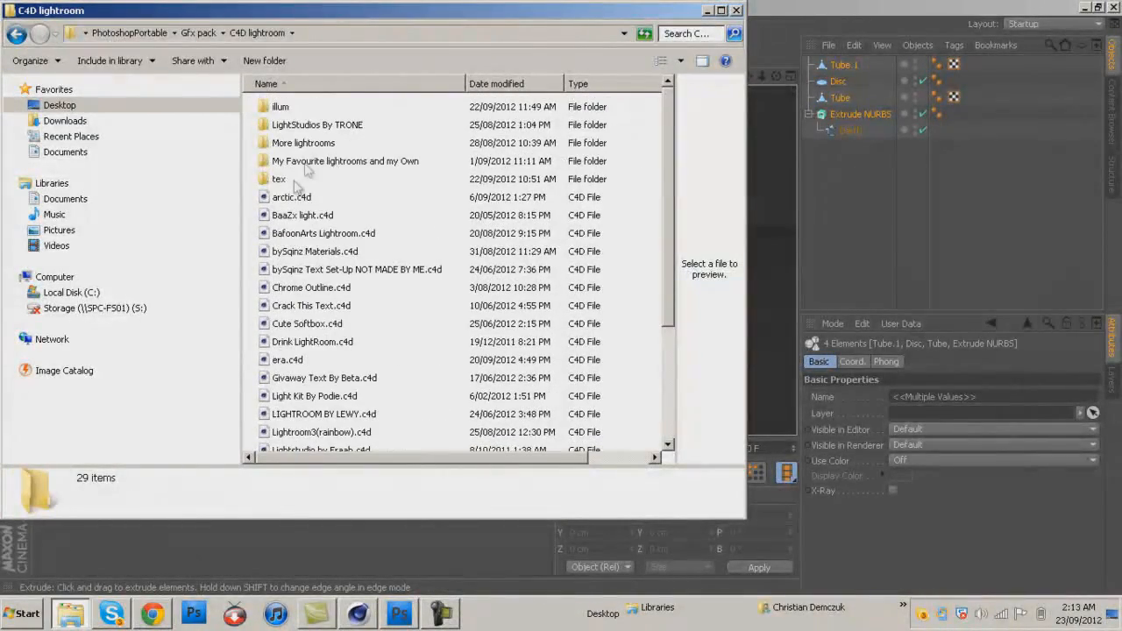
{"action": "left_click", "coordinate": [649, 164]}
{"action": "double_click", "coordinate": [649, 165]}
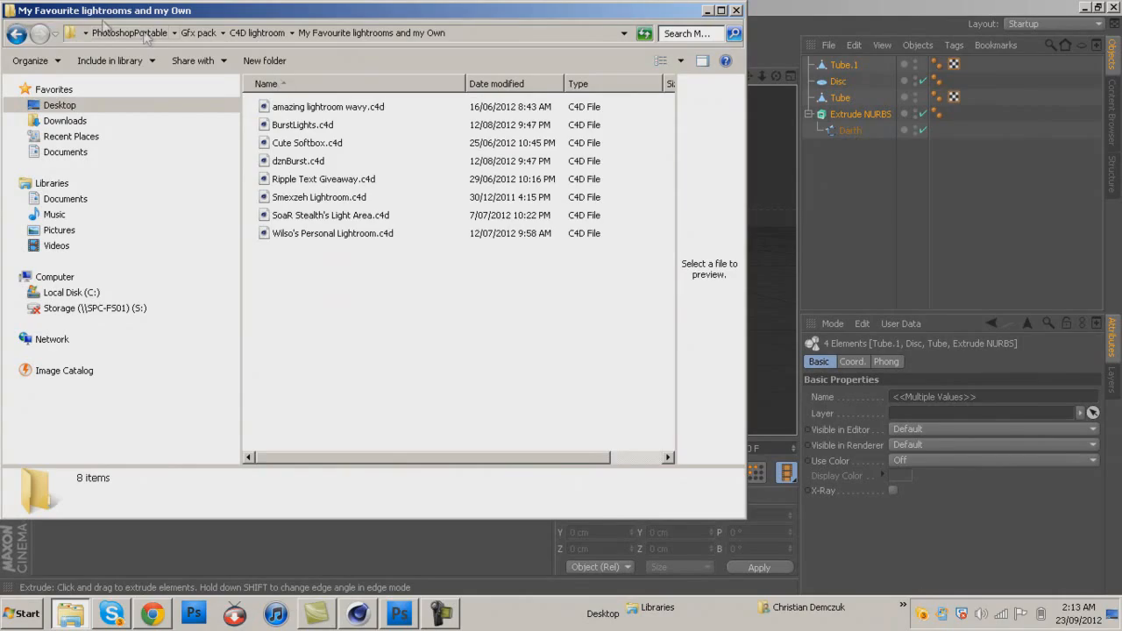
{"action": "left_click", "coordinate": [17, 35]}
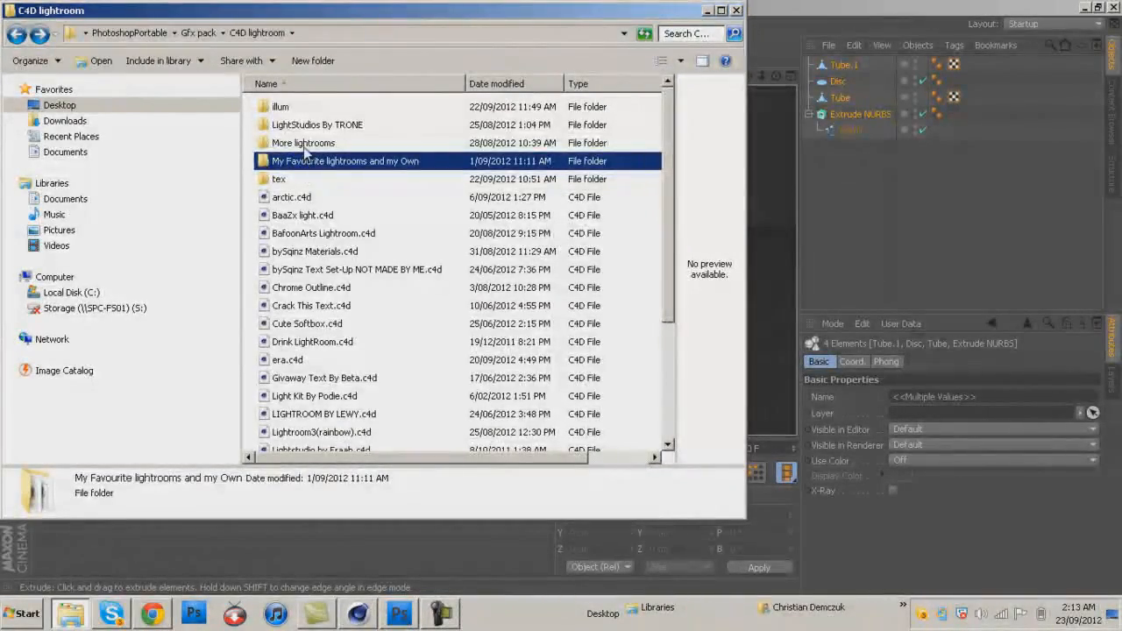
{"action": "left_click", "coordinate": [338, 146]}
{"action": "double_click", "coordinate": [340, 146]}
{"action": "scroll", "coordinate": [526, 227], "scroll_direction": "down", "scroll_amount": 10}
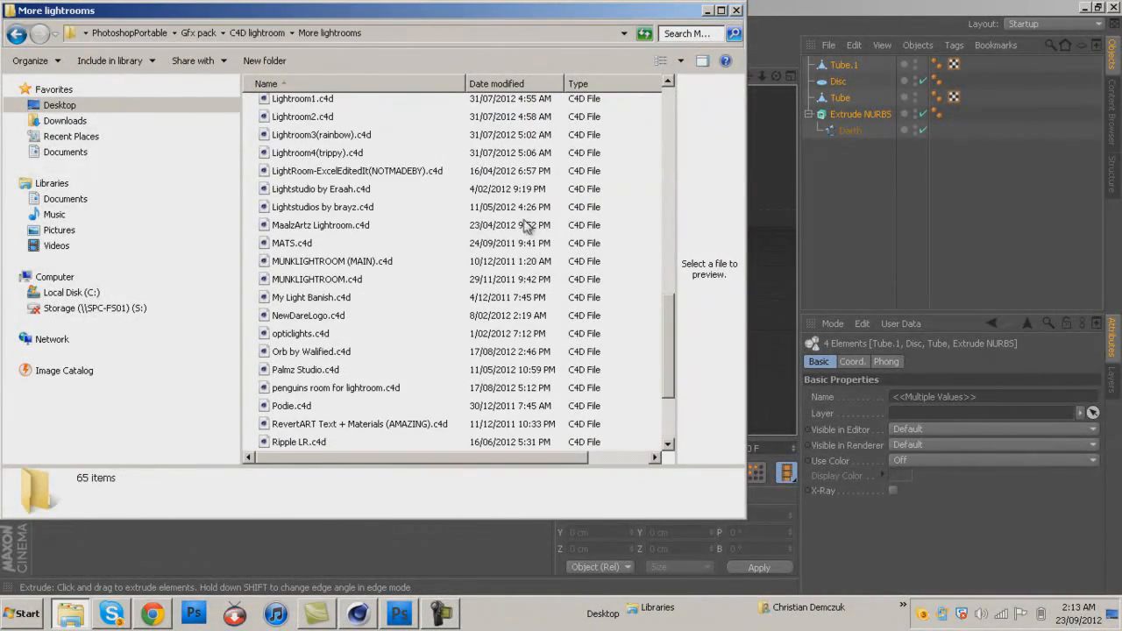
Return to the C4D lightroom folder, open Supreme.c4d in Cinema 4D and minimise the file explorer
{"action": "left_click", "coordinate": [16, 36]}
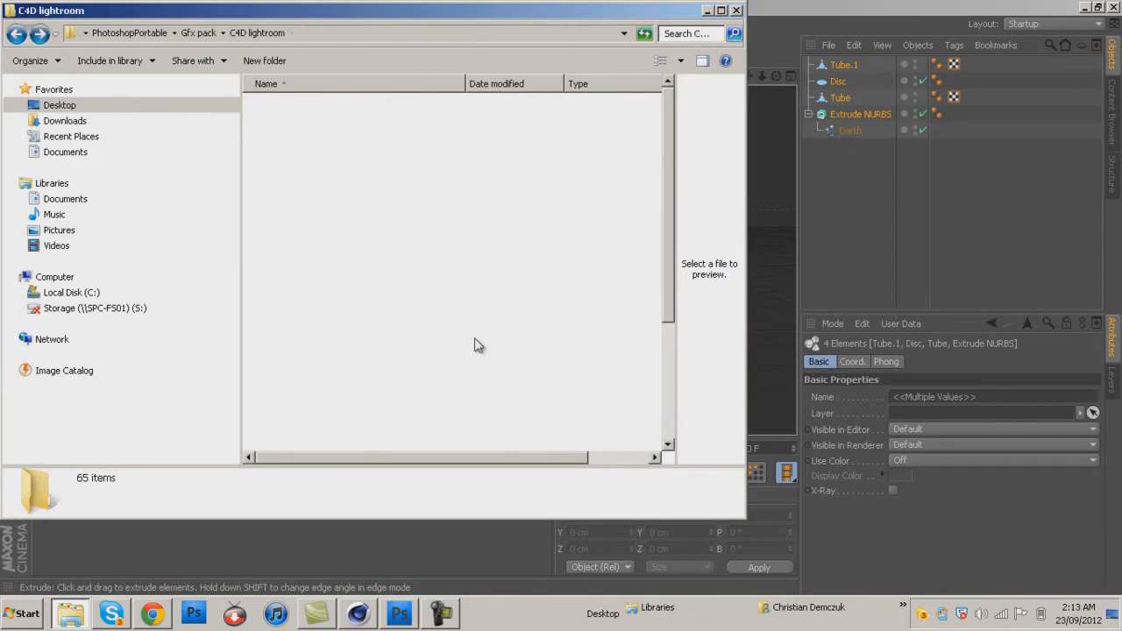
{"action": "scroll", "coordinate": [476, 346], "scroll_direction": "down", "scroll_amount": 10}
{"action": "left_click", "coordinate": [307, 408]}
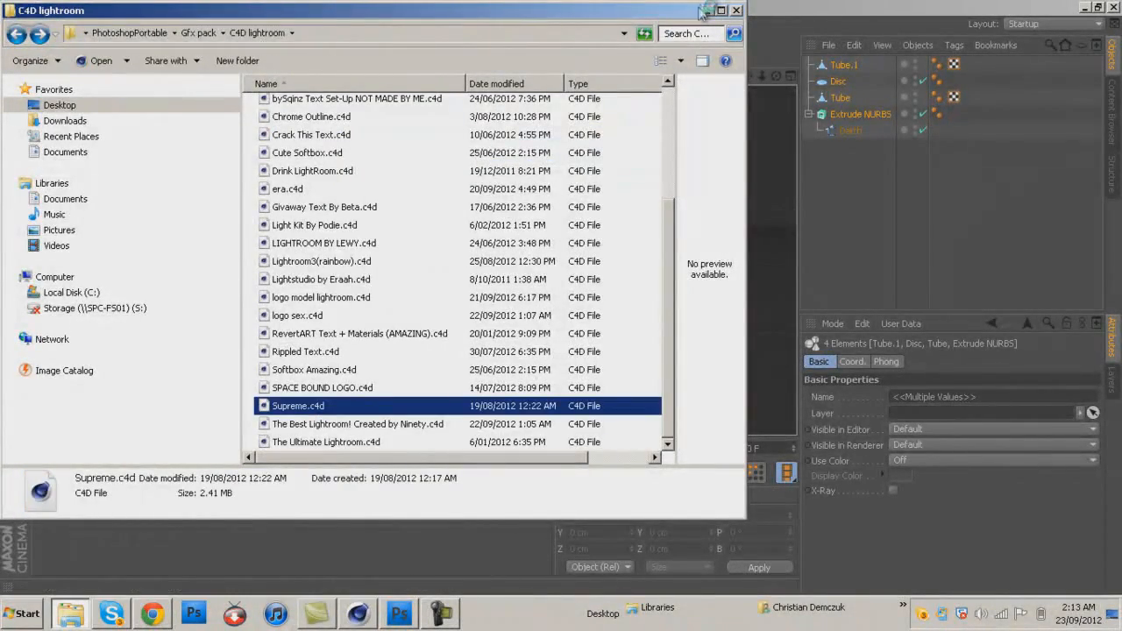
{"action": "left_click", "coordinate": [710, 10]}
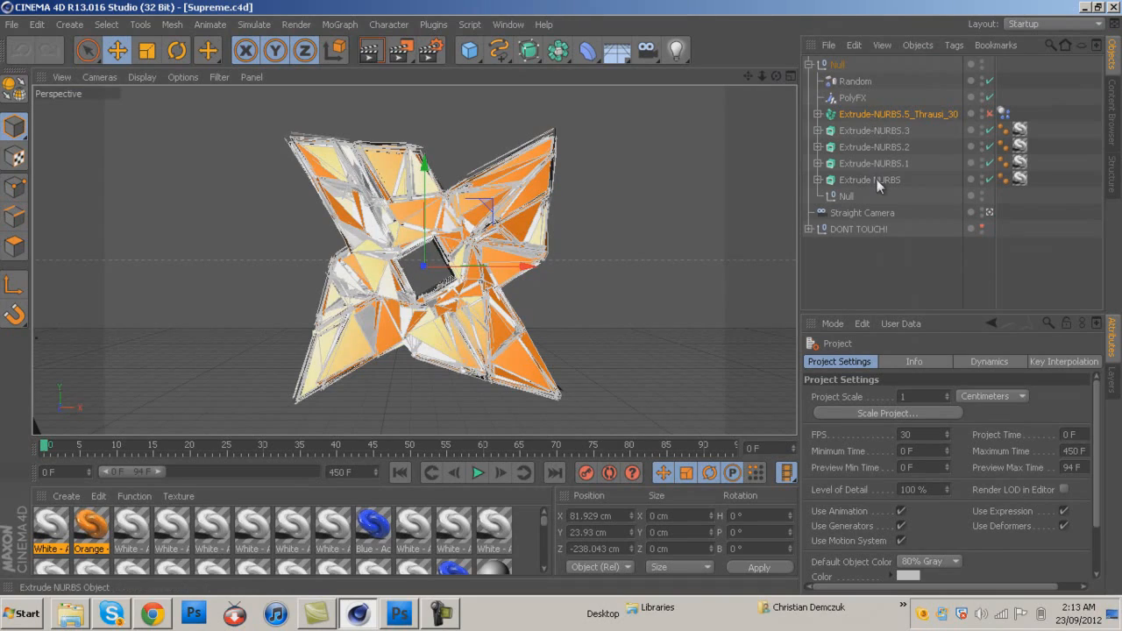
Delete the Thrausi fracture and the four Extrude-NURBS objects from the Null, and paste the copied logo objects into the scene
{"action": "left_click", "coordinate": [876, 179], "text": "shift"}
{"action": "key", "text": "Delete"}
{"action": "left_click", "coordinate": [851, 81]}
{"action": "left_click", "coordinate": [850, 69]}
{"action": "left_click", "coordinate": [626, 164]}
{"action": "key", "text": "ctrl+z"}
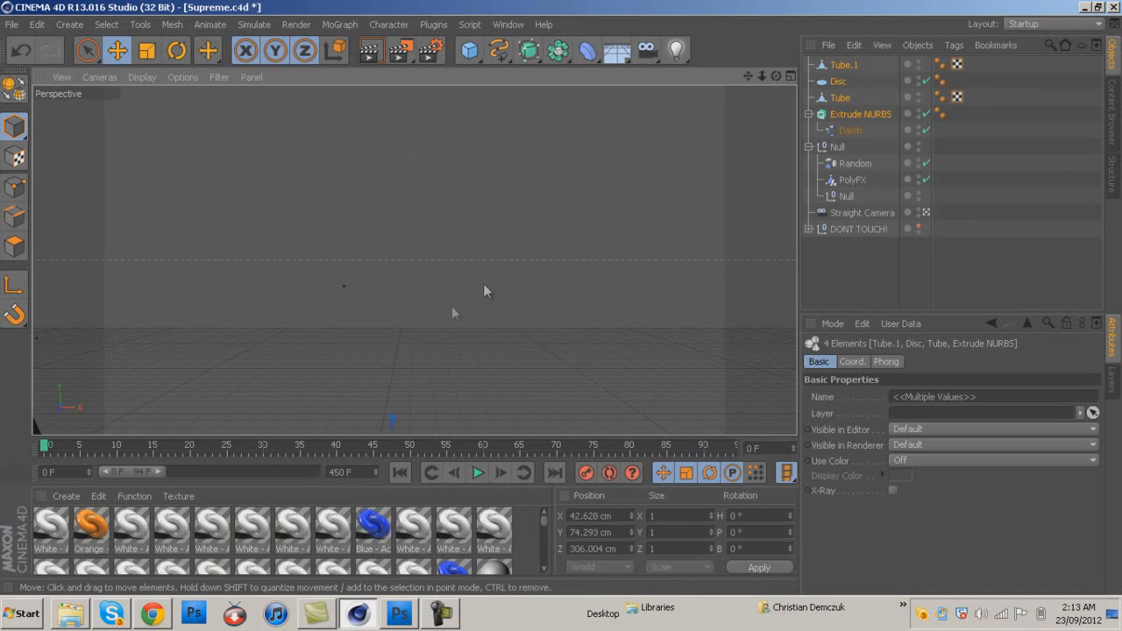
Move the pasted logo objects up to about X -91 cm and Y 628 cm, and scale them together
{"action": "left_click_drag", "start_coordinate": [633, 234], "coordinate": [486, 156]}
{"action": "left_click_drag", "start_coordinate": [574, 262], "coordinate": [539, 262]}
{"action": "left_click", "coordinate": [150, 54]}
{"action": "left_click_drag", "start_coordinate": [556, 102], "coordinate": [524, 127]}
{"action": "scroll", "coordinate": [682, 126], "scroll_direction": "down", "scroll_amount": 3}
{"action": "scroll", "coordinate": [700, 120], "scroll_direction": "down", "scroll_amount": 1}
{"action": "left_click_drag", "start_coordinate": [750, 74], "coordinate": [637, 156]}
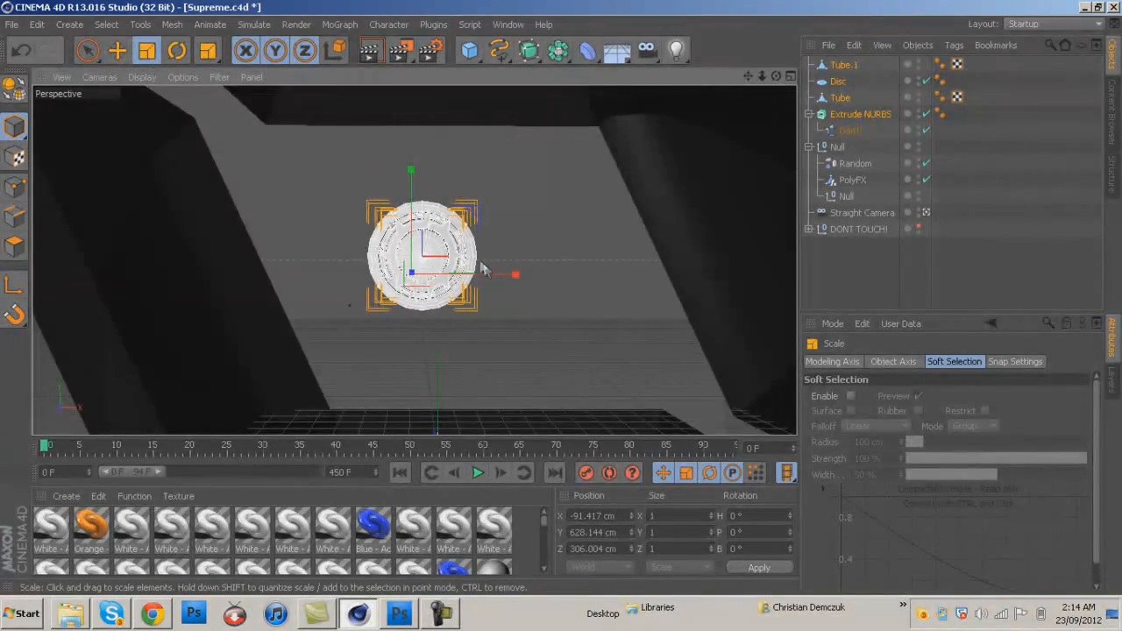
Move the logo objects along the Z axis to about 392 cm
{"action": "scroll", "coordinate": [483, 263], "scroll_direction": "up", "scroll_amount": 5}
{"action": "left_click_drag", "start_coordinate": [778, 77], "coordinate": [553, 298]}
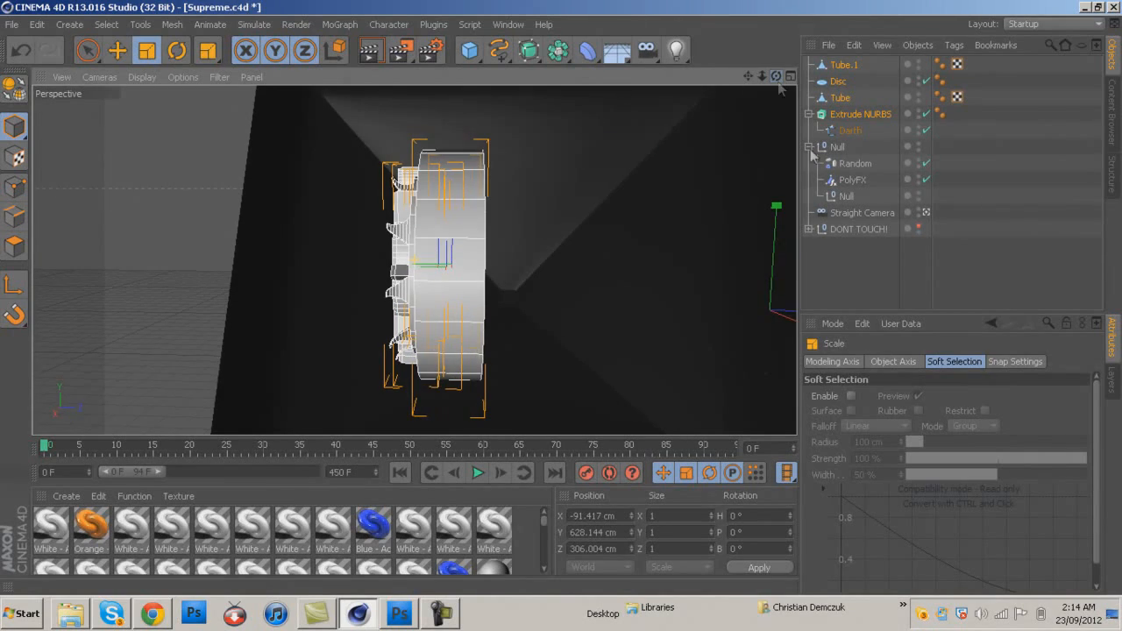
{"action": "left_click", "coordinate": [119, 51]}
{"action": "left_click_drag", "start_coordinate": [778, 314], "coordinate": [727, 306]}
{"action": "key", "text": "ctrl+z"}
{"action": "scroll", "coordinate": [716, 148], "scroll_direction": "down", "scroll_amount": 4}
{"action": "left_click_drag", "start_coordinate": [748, 76], "coordinate": [553, 304]}
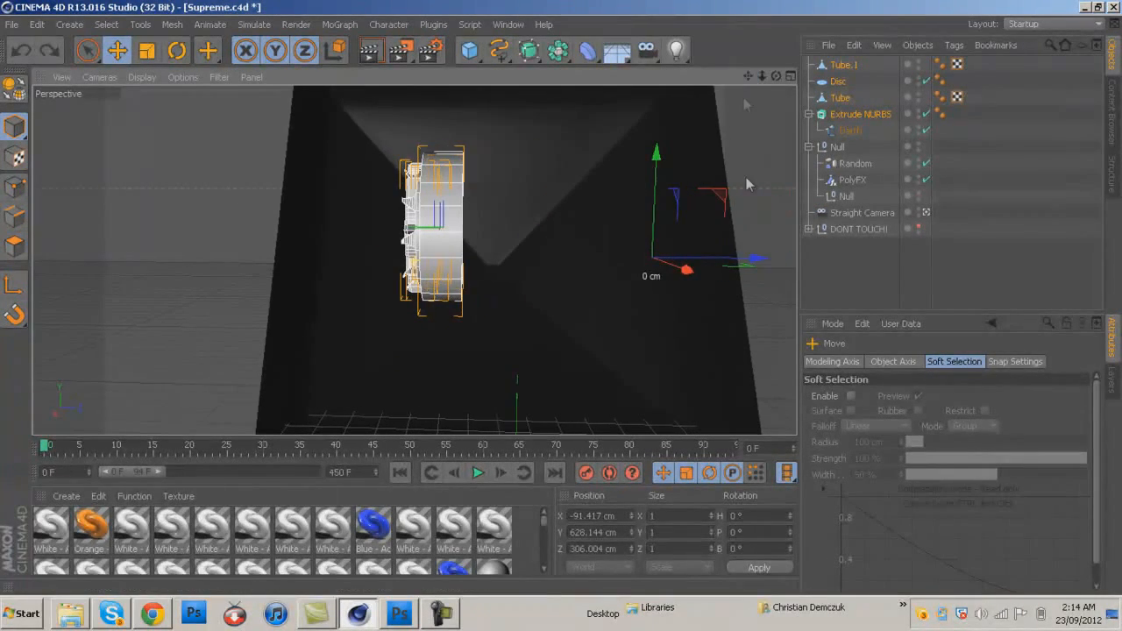
{"action": "left_click_drag", "start_coordinate": [726, 259], "coordinate": [767, 253]}
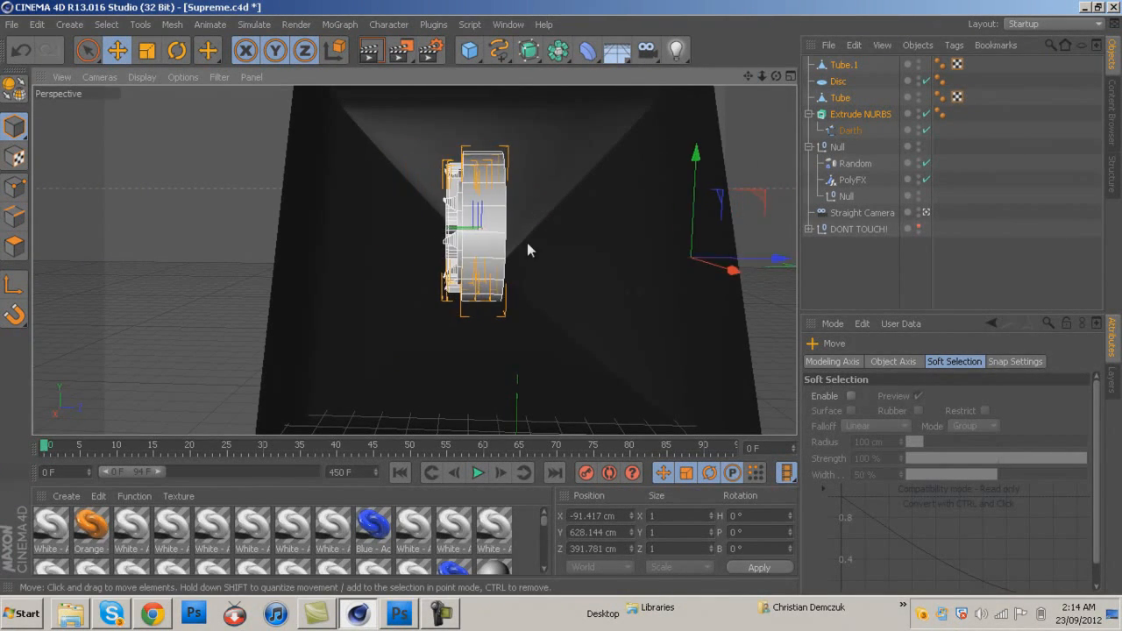
Examine the logo's placement in the lightroom from several angles and its front face close up with nothing selected
{"action": "scroll", "coordinate": [527, 243], "scroll_direction": "up", "scroll_amount": 3}
{"action": "scroll", "coordinate": [591, 196], "scroll_direction": "down", "scroll_amount": 3}
{"action": "left_click_drag", "start_coordinate": [775, 76], "coordinate": [553, 304]}
{"action": "scroll", "coordinate": [675, 236], "scroll_direction": "up", "scroll_amount": 2}
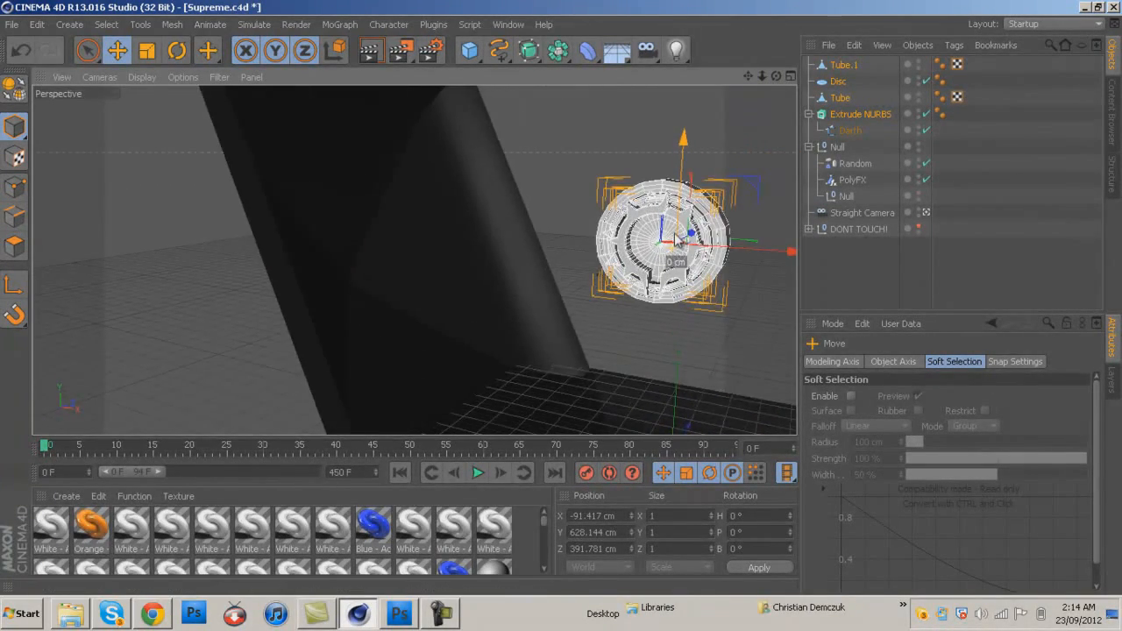
{"action": "scroll", "coordinate": [676, 235], "scroll_direction": "up", "scroll_amount": 4}
{"action": "left_click_drag", "start_coordinate": [747, 76], "coordinate": [539, 300]}
{"action": "left_click", "coordinate": [645, 99]}
{"action": "scroll", "coordinate": [584, 342], "scroll_direction": "up", "scroll_amount": 1}
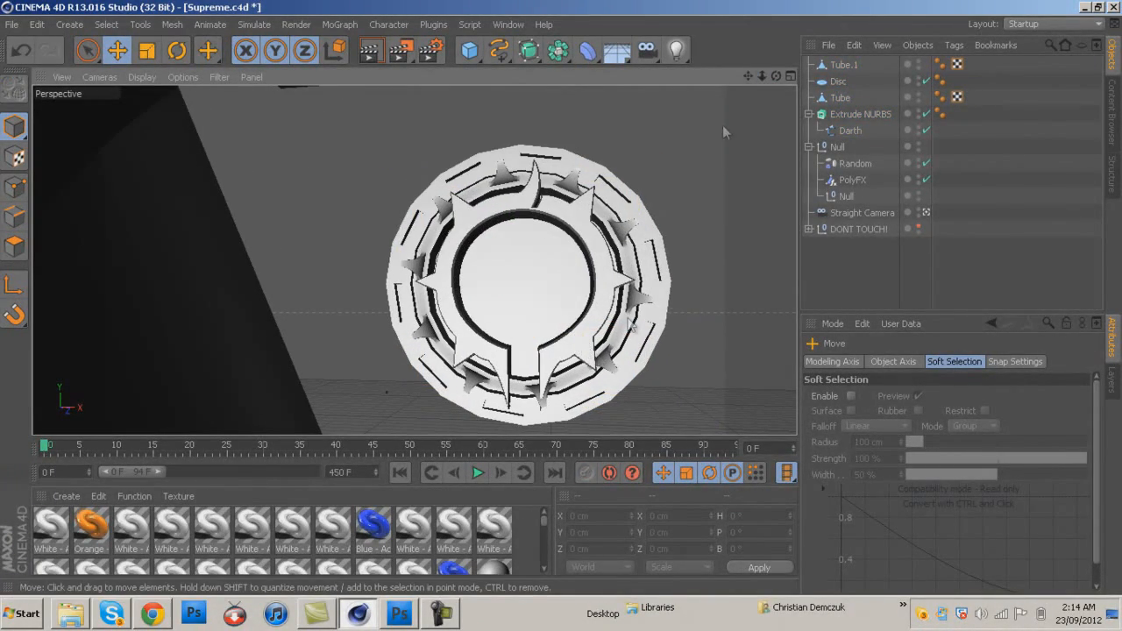
{"action": "left_click_drag", "start_coordinate": [748, 77], "coordinate": [676, 55]}
{"action": "left_click_drag", "start_coordinate": [776, 77], "coordinate": [568, 303]}
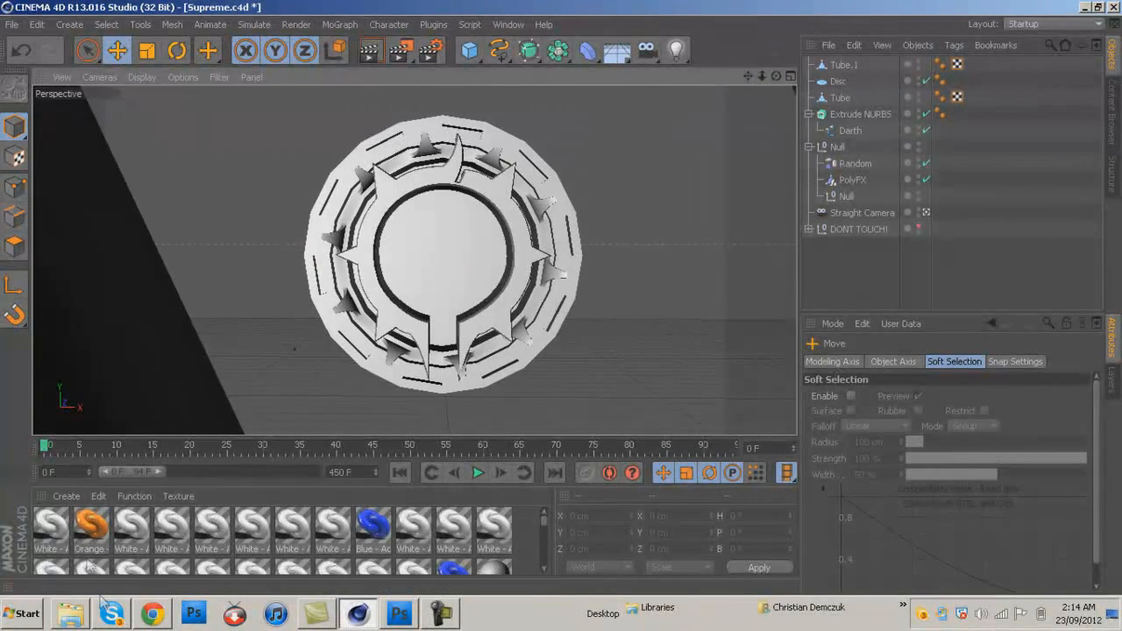
Apply the Candy Red material to the extruded spiked ring and to the outer tube
{"action": "left_click", "coordinate": [90, 531]}
{"action": "scroll", "coordinate": [222, 557], "scroll_direction": "down", "scroll_amount": 2}
{"action": "scroll", "coordinate": [184, 566], "scroll_direction": "down", "scroll_amount": 2}
{"action": "left_click_drag", "start_coordinate": [166, 541], "coordinate": [300, 336]}
{"action": "left_click_drag", "start_coordinate": [364, 221], "coordinate": [349, 191]}
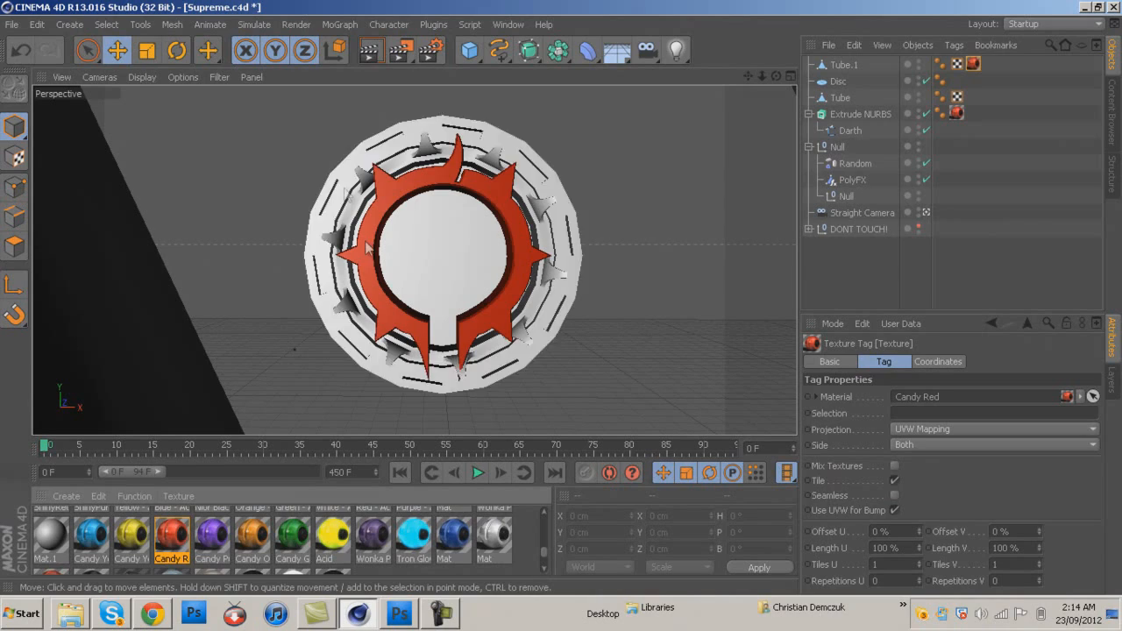
Apply the blue candy material to the inner spiked tube and the center disc
{"action": "left_click", "coordinate": [93, 551]}
{"action": "left_click_drag", "start_coordinate": [95, 550], "coordinate": [399, 158]}
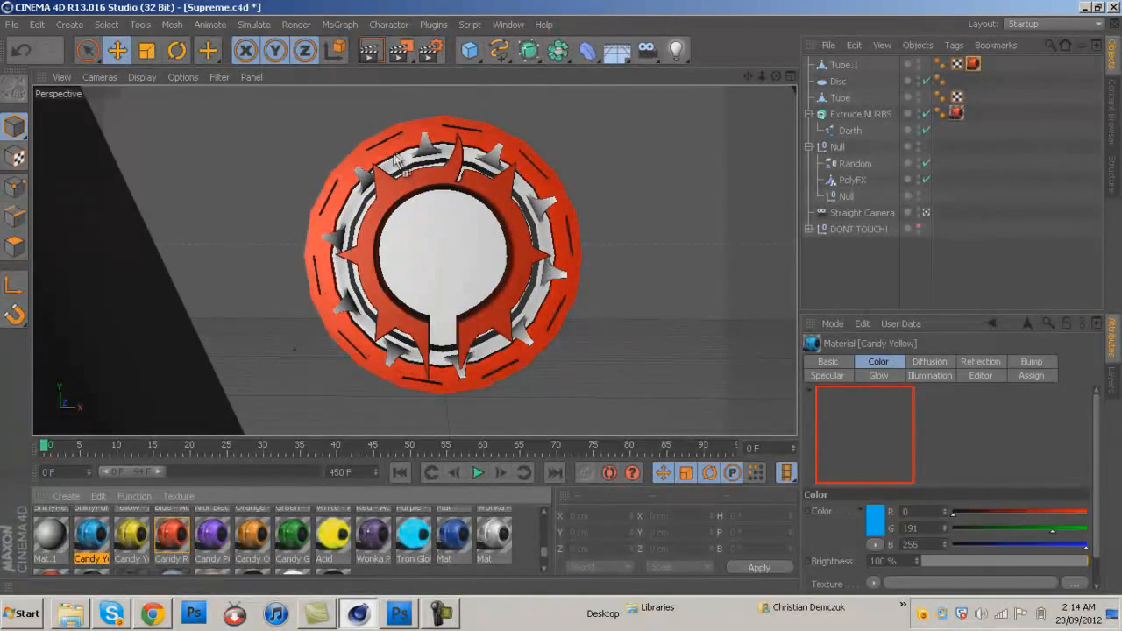
{"action": "left_click_drag", "start_coordinate": [351, 209], "coordinate": [352, 213]}
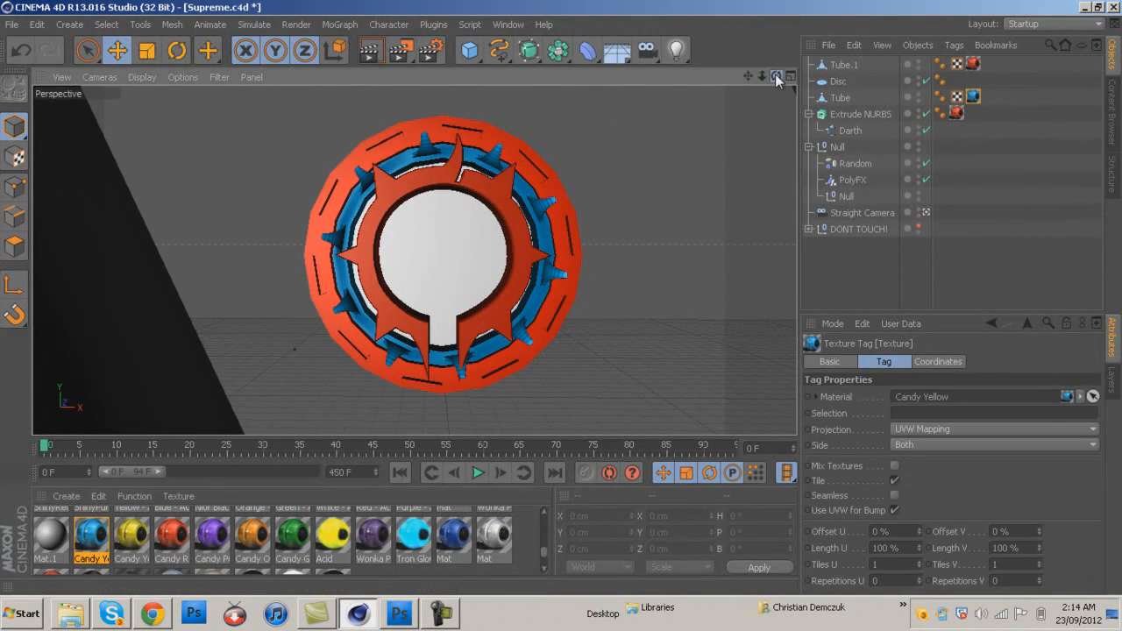
{"action": "left_click_drag", "start_coordinate": [96, 554], "coordinate": [456, 269]}
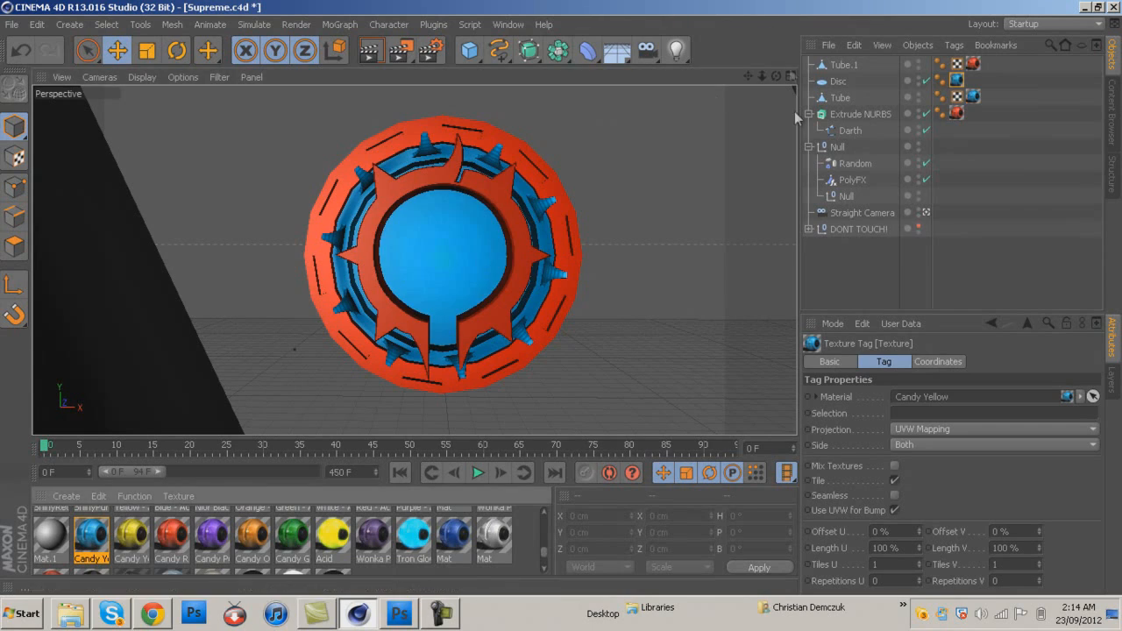
Break the Extrude NURBS object into 10 pieces with the Thrausi plugin, using H 85° and P 45°, and minimise its window
{"action": "left_click", "coordinate": [850, 115]}
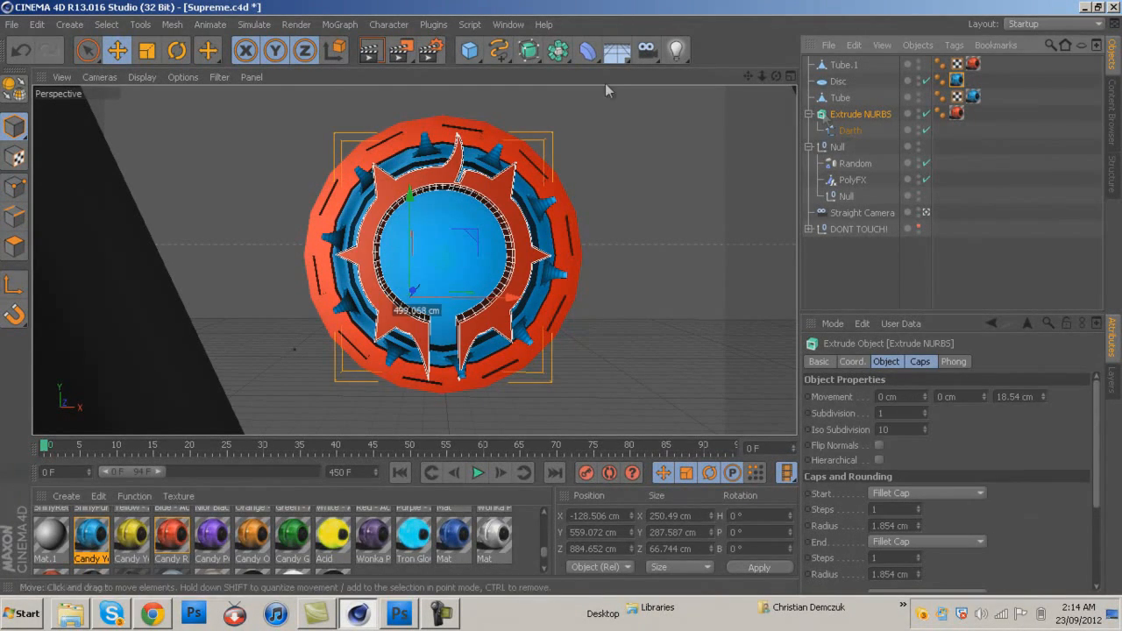
{"action": "left_click", "coordinate": [433, 24]}
{"action": "mouse_move", "coordinate": [465, 73]}
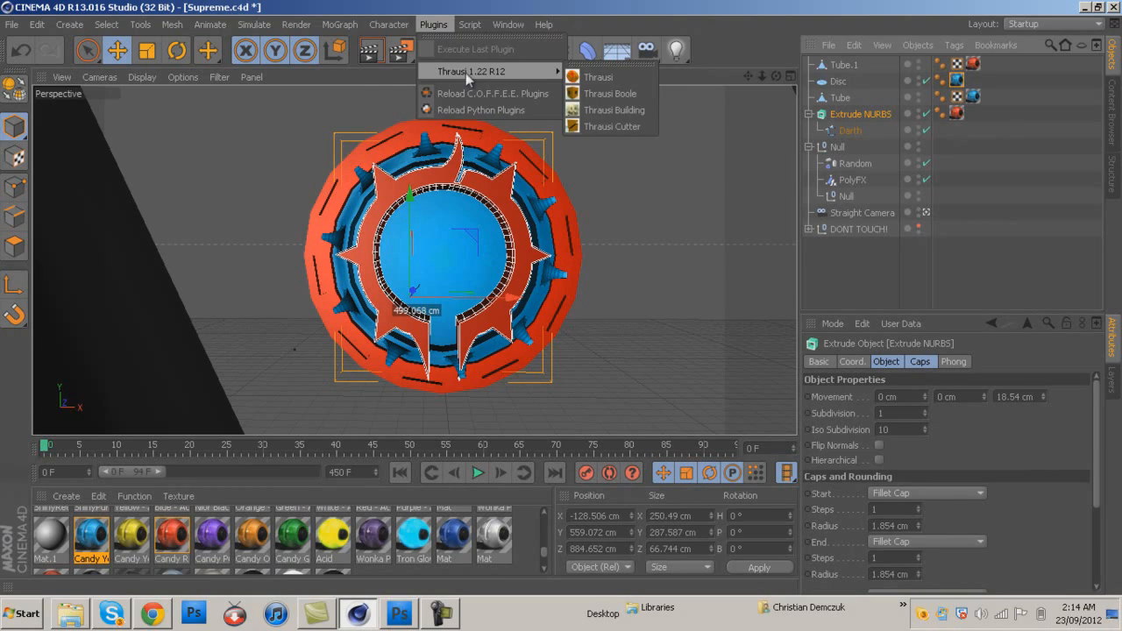
{"action": "left_click", "coordinate": [601, 78]}
{"action": "type", "text": "10"}
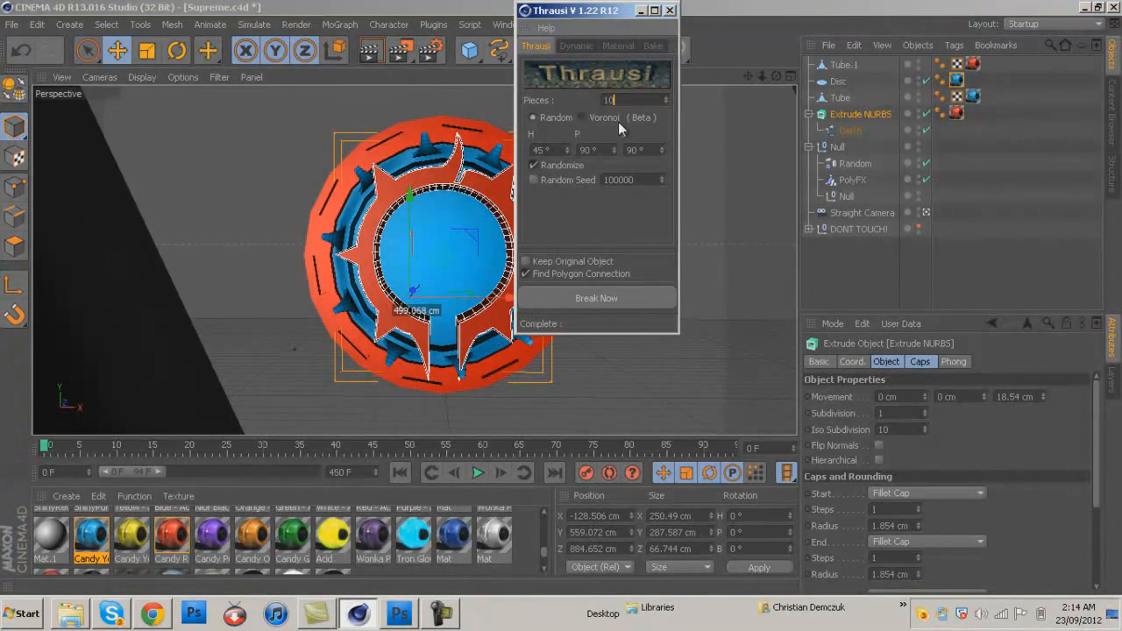
{"action": "left_click", "coordinate": [566, 150]}
{"action": "type", "text": "85"}
{"action": "key", "text": "Tab"}
{"action": "type", "text": "4"}
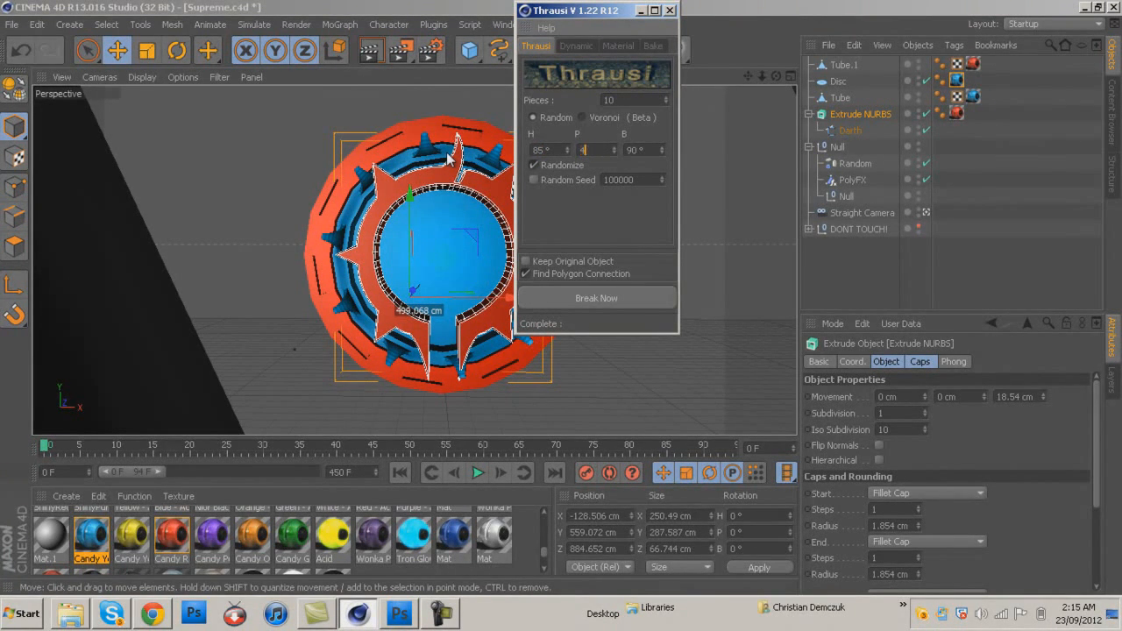
{"action": "type", "text": "5"}
{"action": "left_click", "coordinate": [601, 300]}
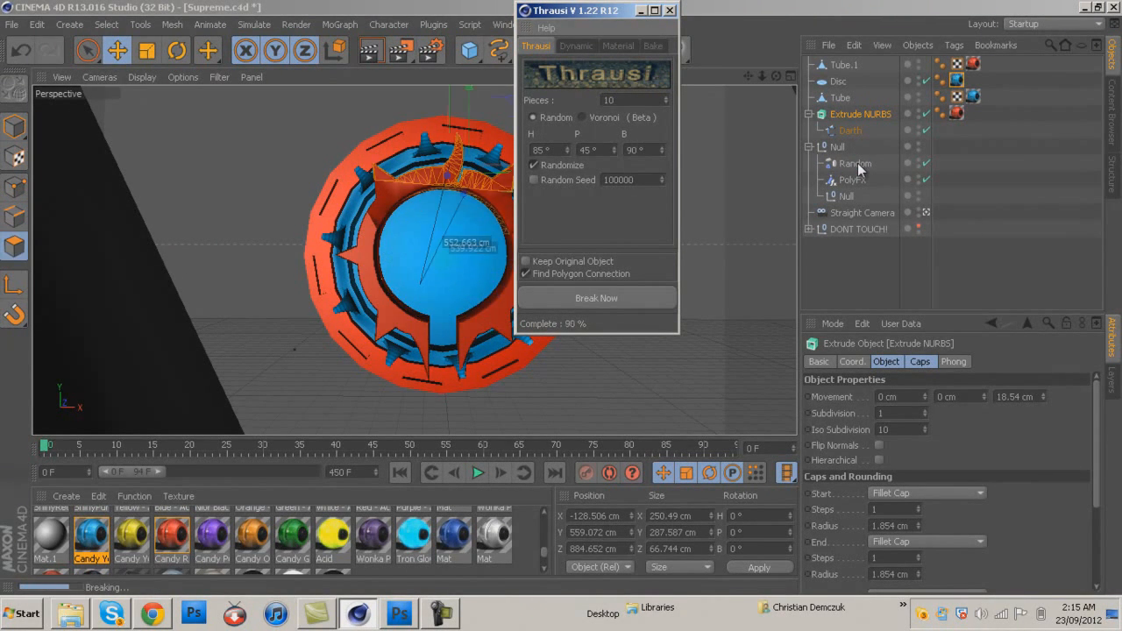
{"action": "left_click", "coordinate": [641, 10]}
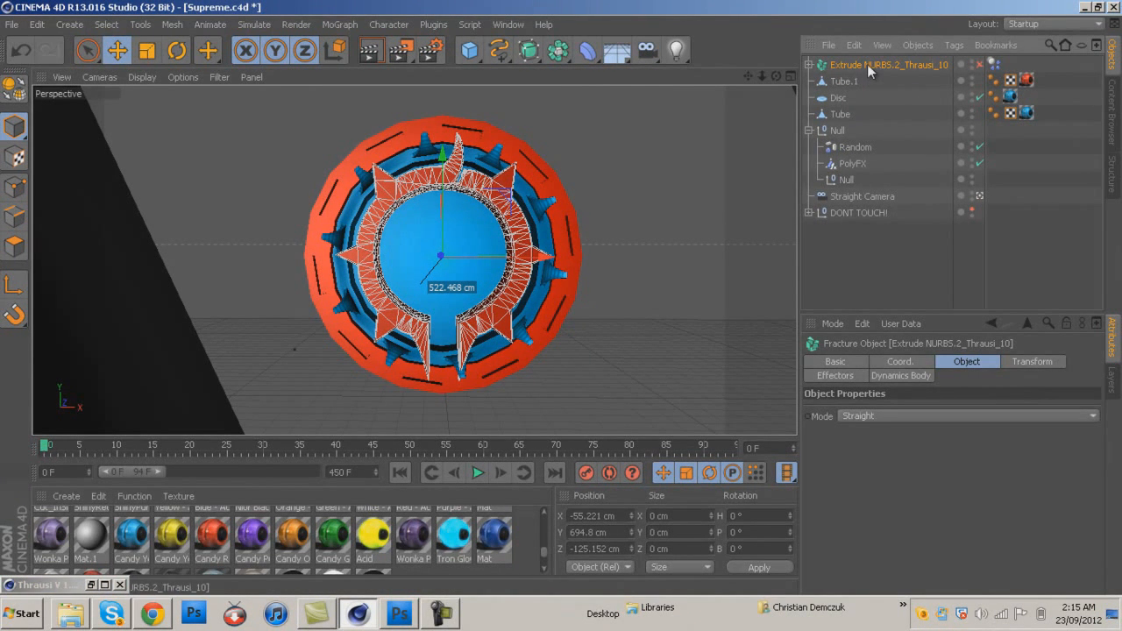
Make the Thrausi-fractured extrusion a child of PolyFX and inspect the shattered ring
{"action": "left_click_drag", "start_coordinate": [867, 63], "coordinate": [877, 163]}
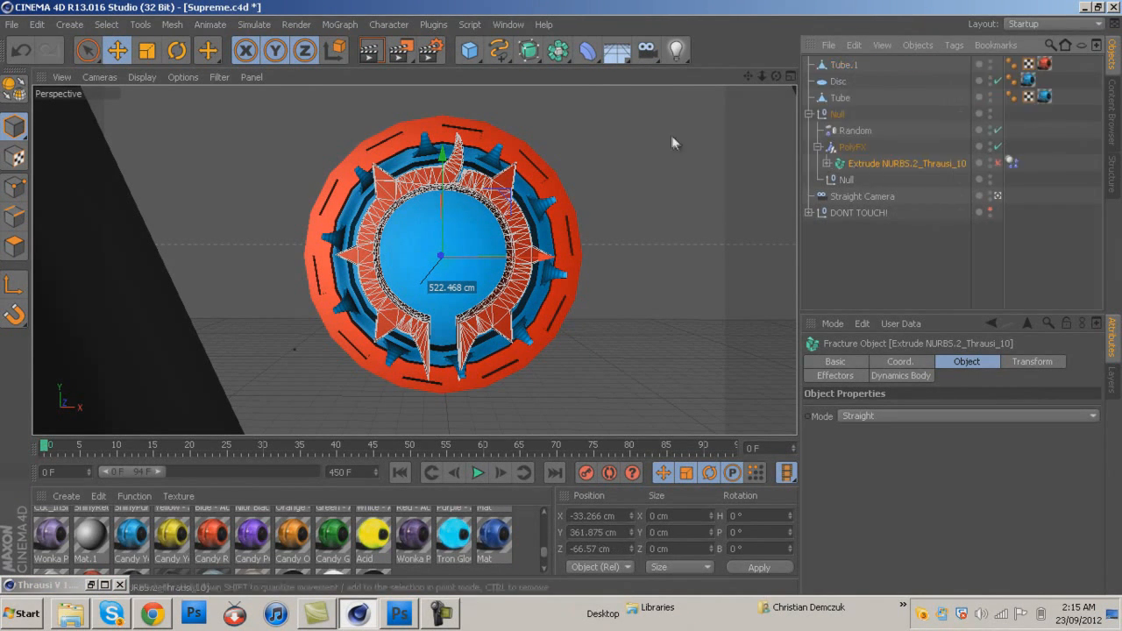
{"action": "left_click", "coordinate": [629, 145]}
{"action": "scroll", "coordinate": [558, 304], "scroll_direction": "up", "scroll_amount": 4}
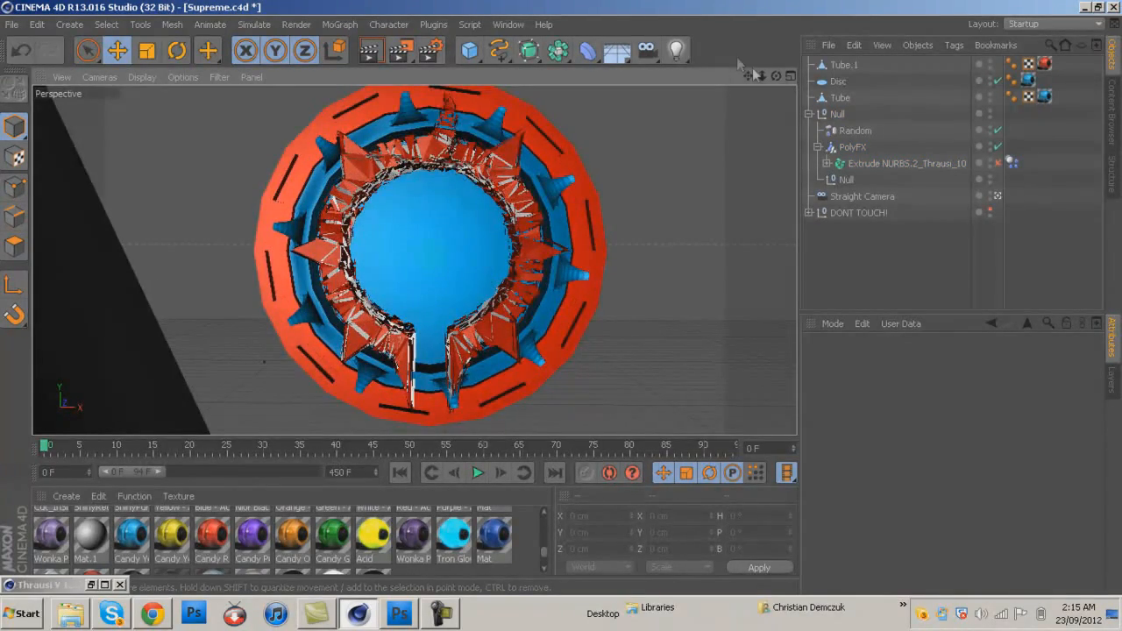
{"action": "mouse_move", "coordinate": [559, 298]}
{"action": "left_mouse_down", "text": "alt"}
{"action": "mouse_move", "coordinate": [572, 302]}
{"action": "mouse_move", "coordinate": [562, 299]}
{"action": "left_mouse_up", "text": "alt"}
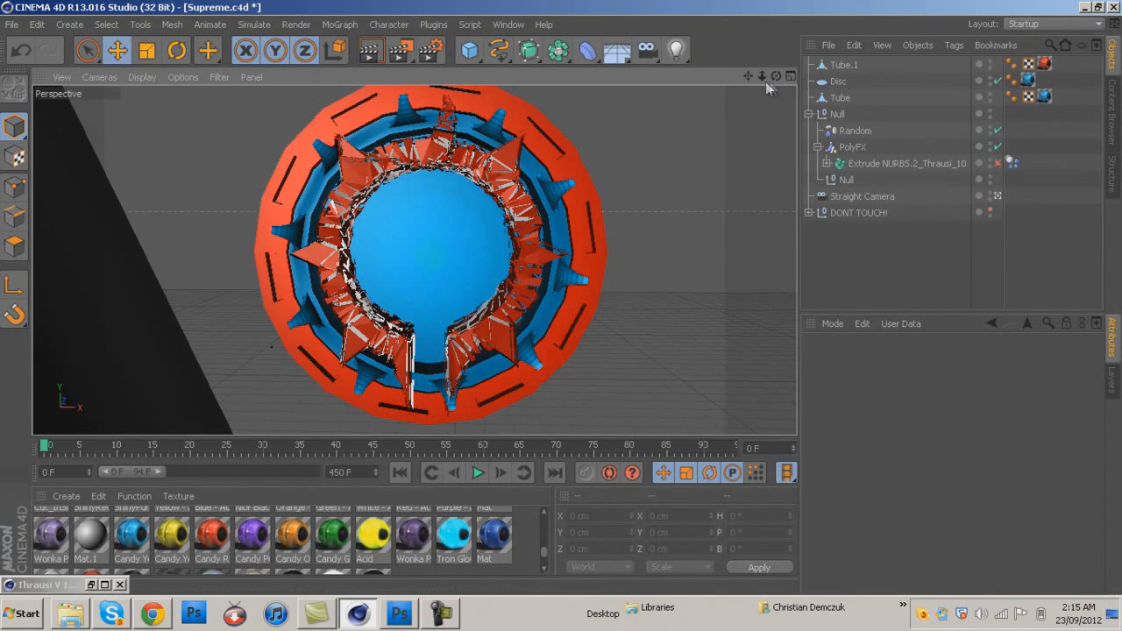
{"action": "left_click", "coordinate": [843, 66]}
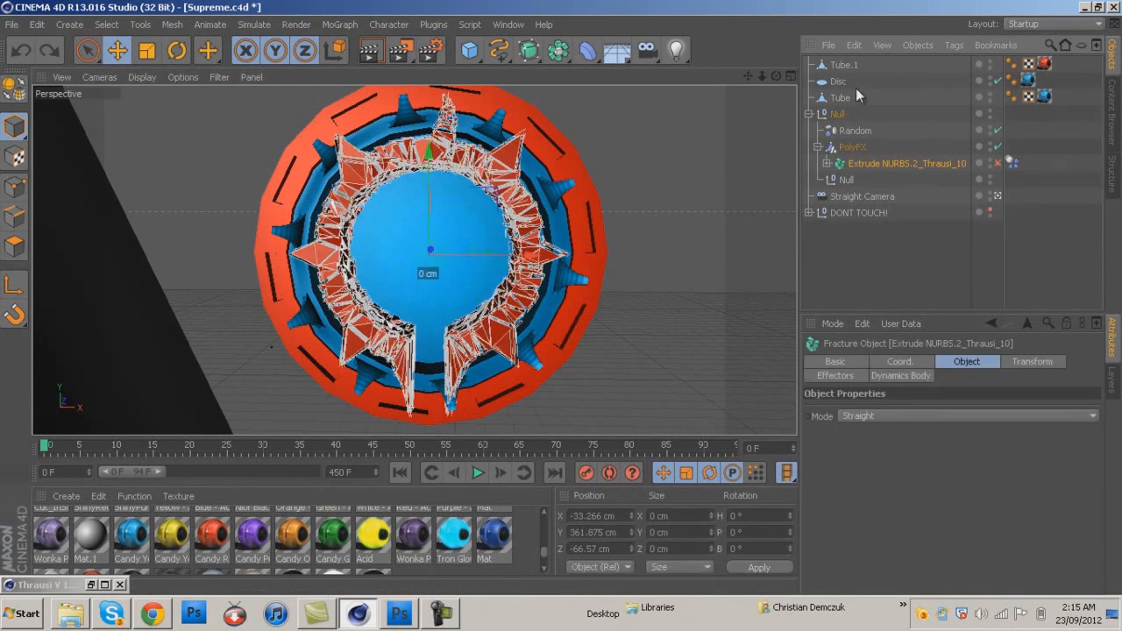
Set the falloff weight of the Random effector to 50 % to reduce the shattering of the ring
{"action": "left_click", "coordinate": [855, 131]}
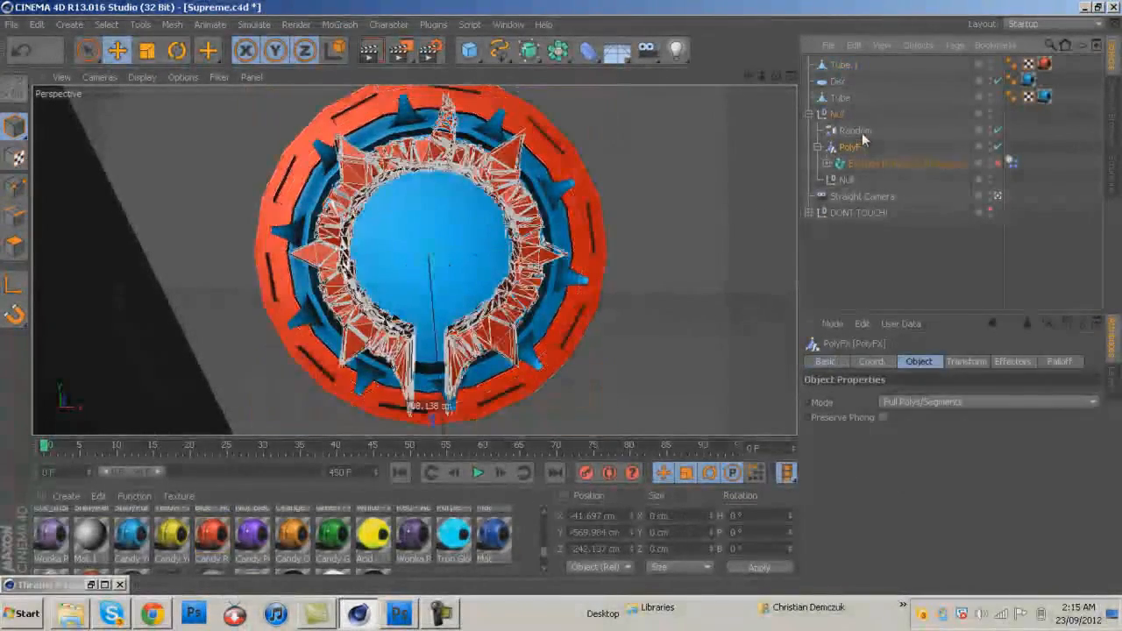
{"action": "left_click", "coordinate": [921, 361]}
{"action": "left_click", "coordinate": [1062, 361]}
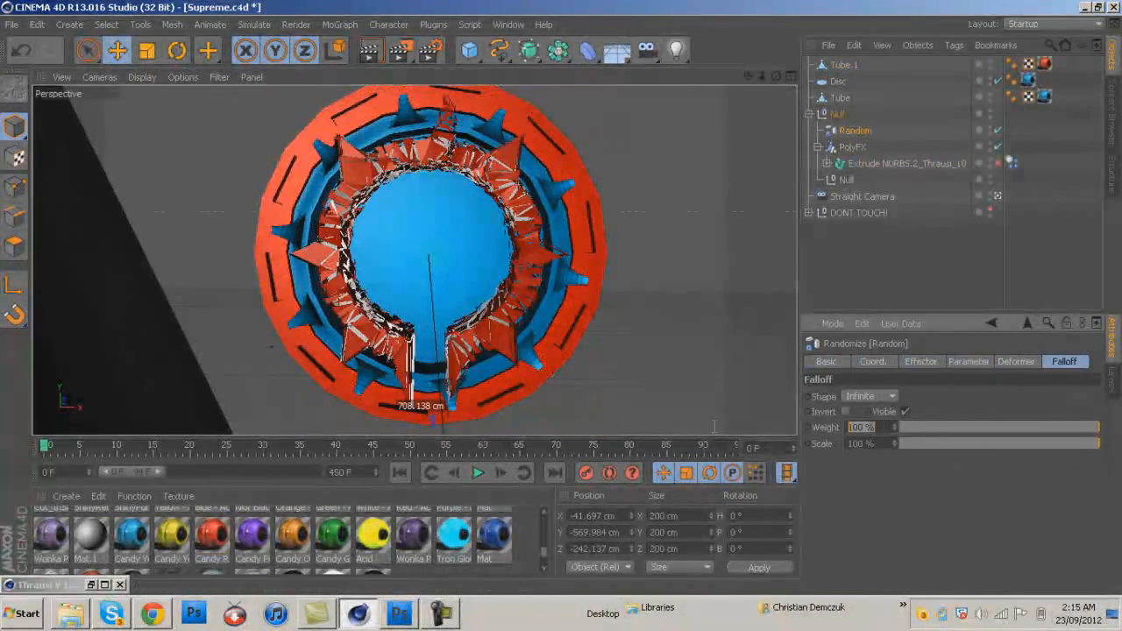
{"action": "type", "text": "50"}
{"action": "key", "text": "Return"}
{"action": "left_click", "coordinate": [643, 151]}
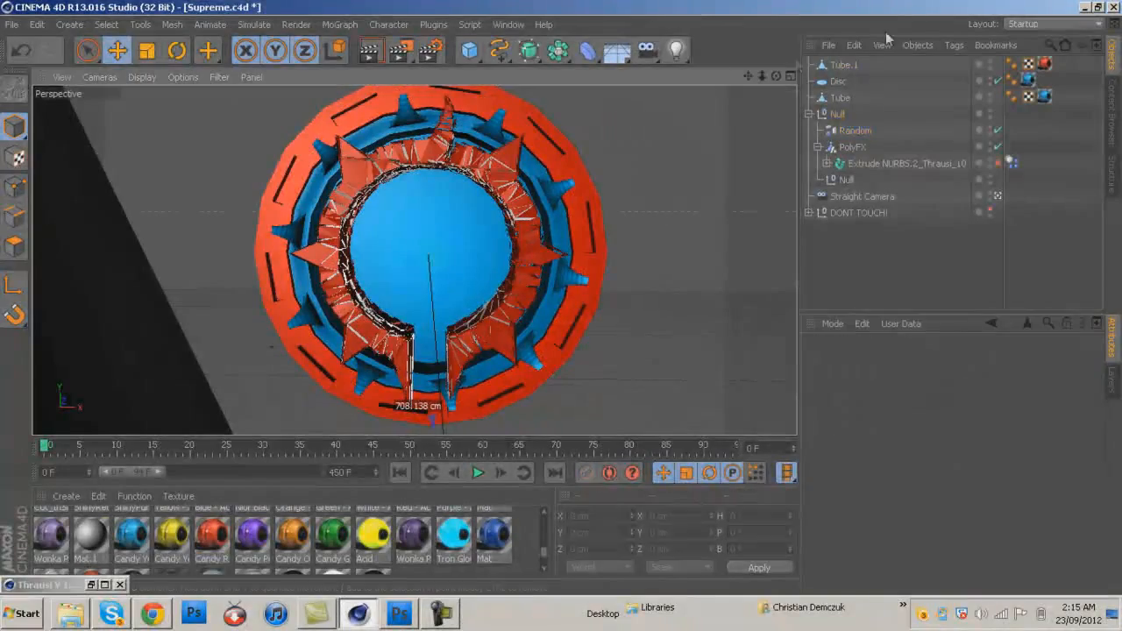
Make Tube.1, Disc and Tube children of the PolyFX object and inspect the shattered logo
{"action": "left_click", "coordinate": [843, 65]}
{"action": "left_click_drag", "start_coordinate": [847, 103], "coordinate": [852, 147], "text": "shift"}
{"action": "left_click", "coordinate": [746, 94]}
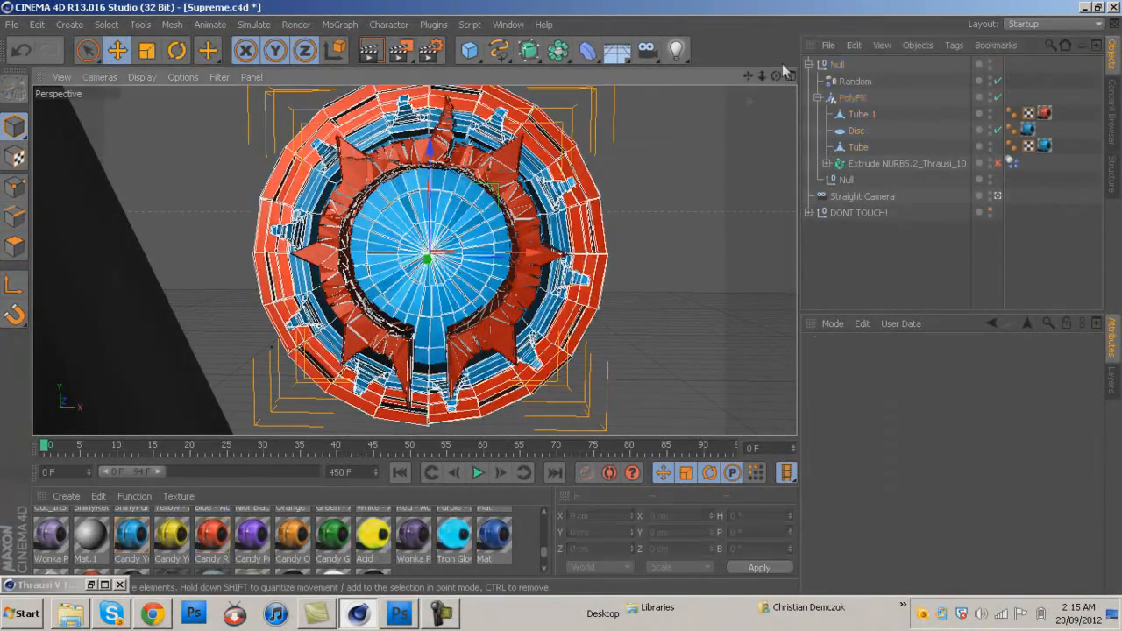
{"action": "left_click_drag", "start_coordinate": [561, 304], "coordinate": [670, 156], "text": "alt"}
{"action": "left_click_drag", "start_coordinate": [561, 311], "coordinate": [552, 324], "text": "alt"}
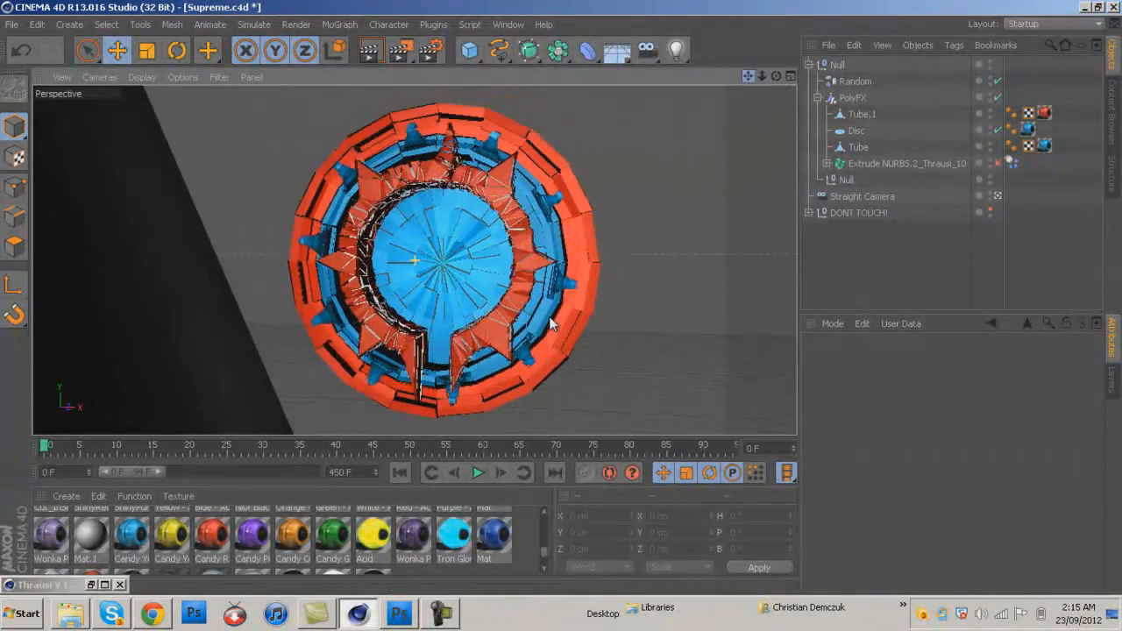
Set the render output file to "asdas" on the Desktop in the render settings' save options and close the settings
{"action": "left_click", "coordinate": [433, 55]}
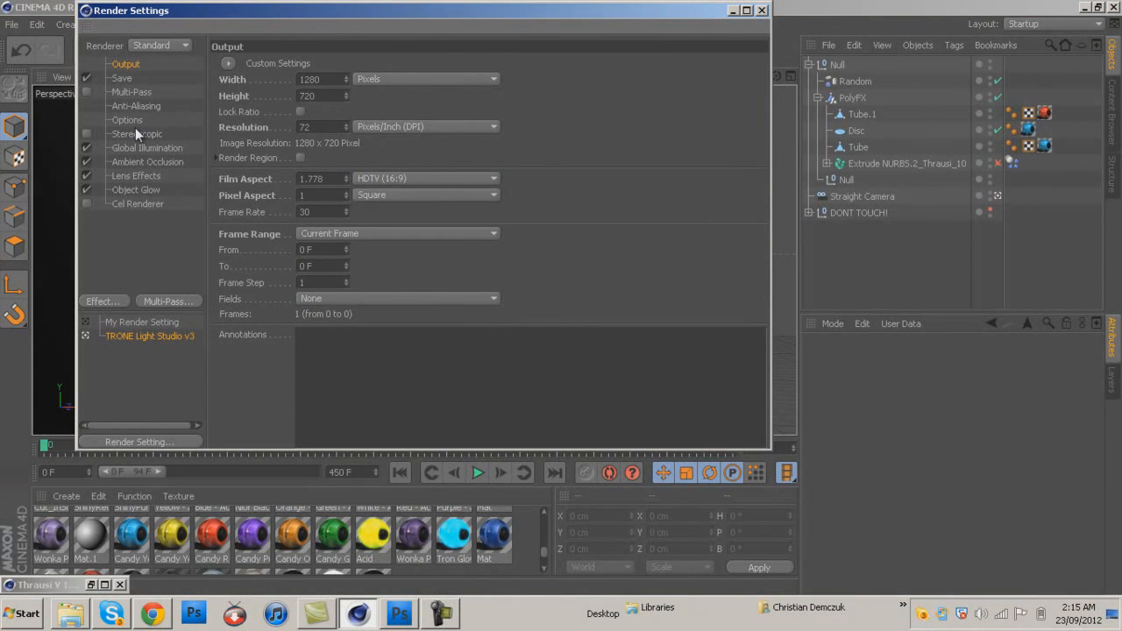
{"action": "left_click", "coordinate": [121, 79]}
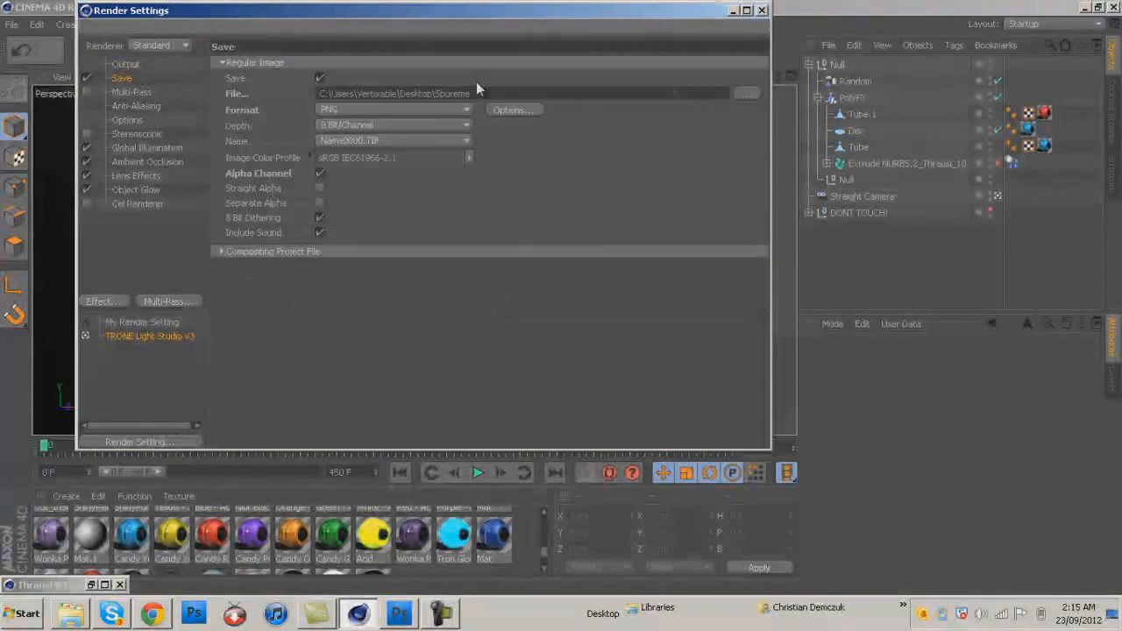
{"action": "left_click", "coordinate": [744, 93]}
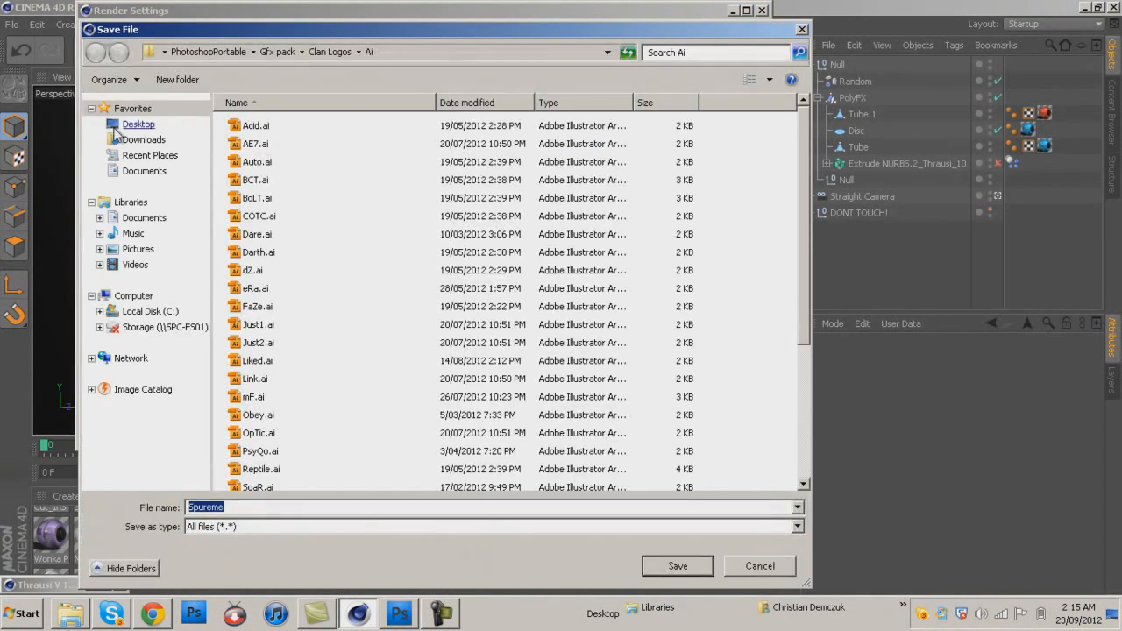
{"action": "left_click", "coordinate": [131, 124]}
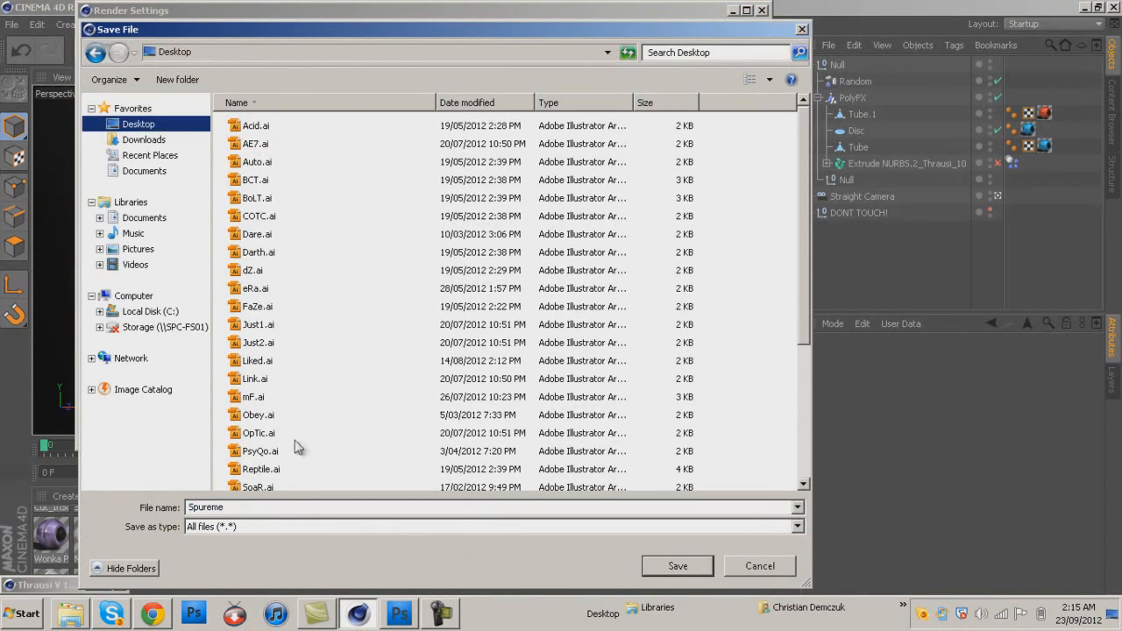
{"action": "double_click", "coordinate": [266, 506]}
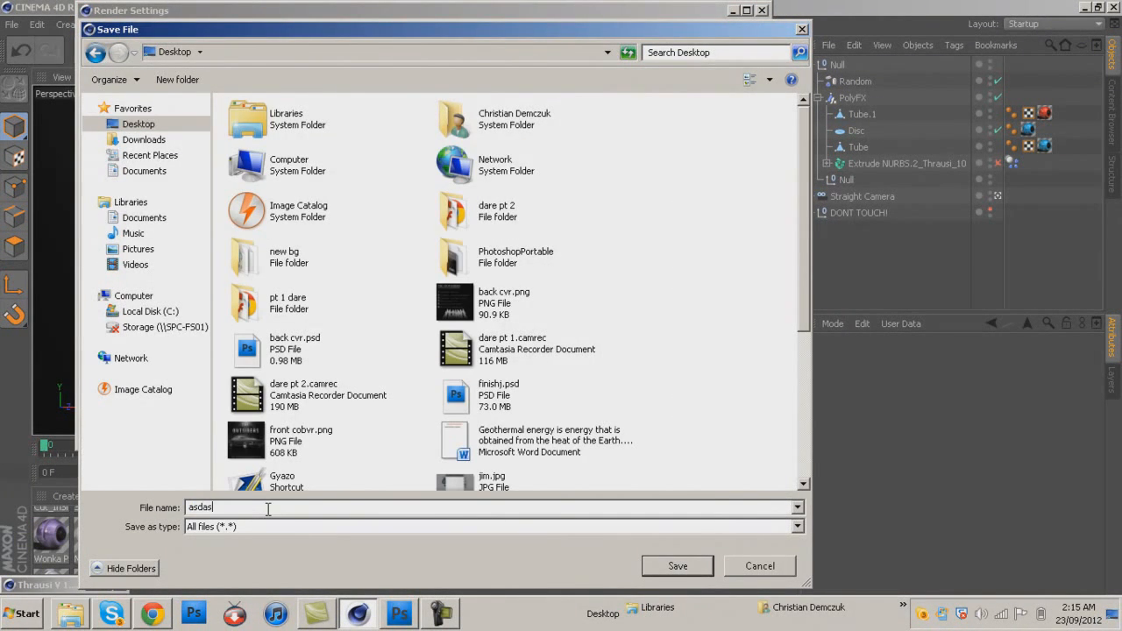
{"action": "key", "text": "Return"}
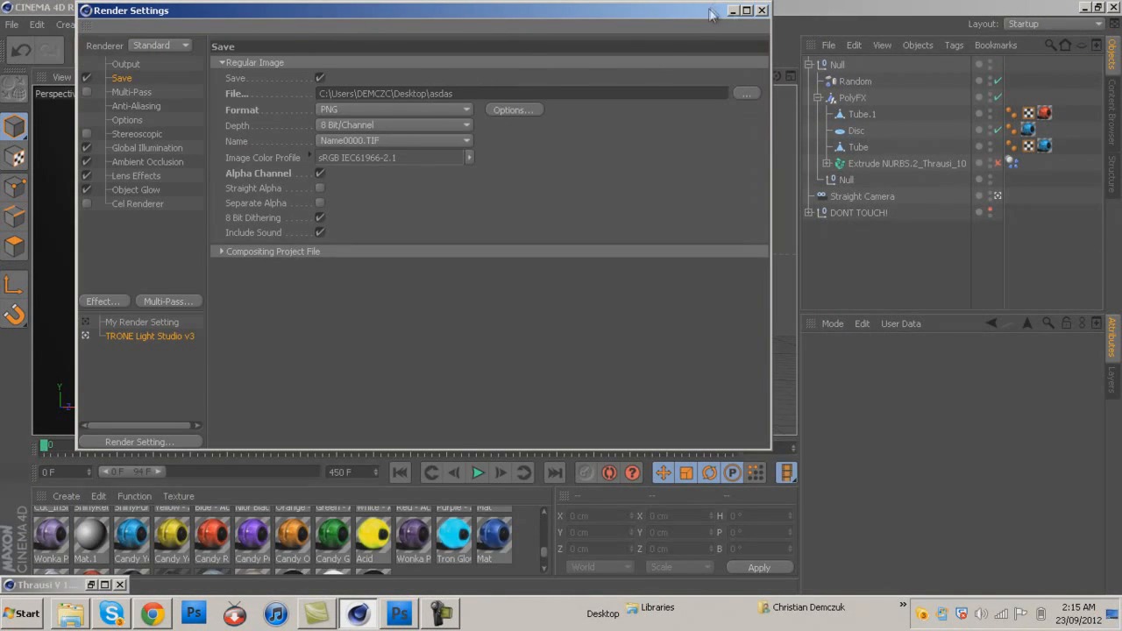
{"action": "left_click", "coordinate": [761, 12]}
Start rendering the logo to the Picture Viewer and accept the texture error
{"action": "key", "text": "shift+r"}
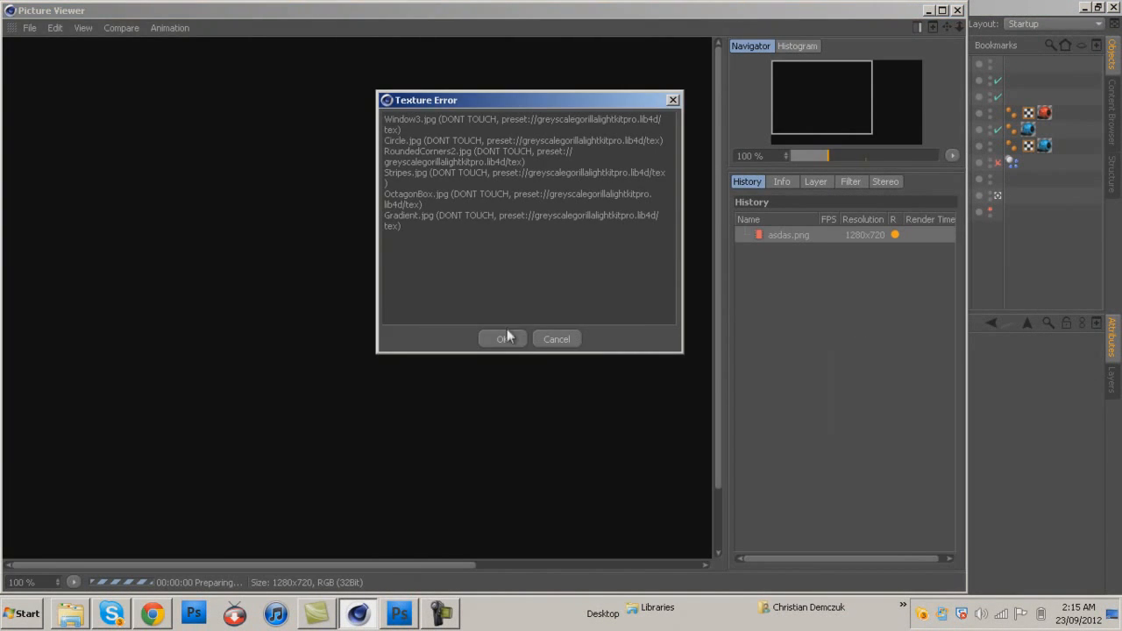
{"action": "left_click", "coordinate": [505, 338]}
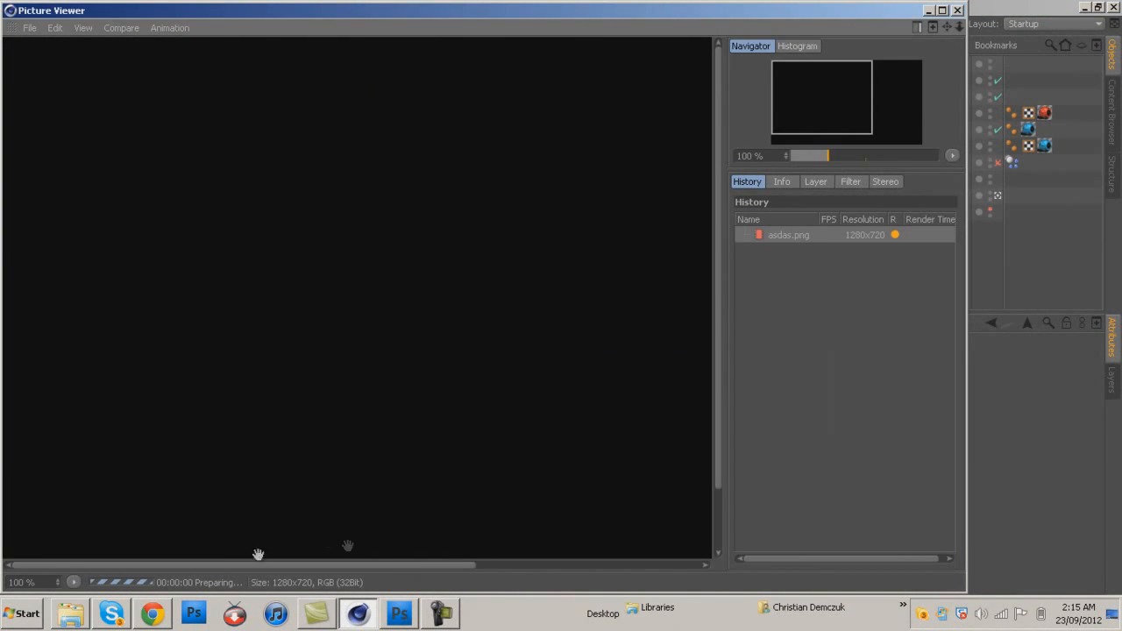